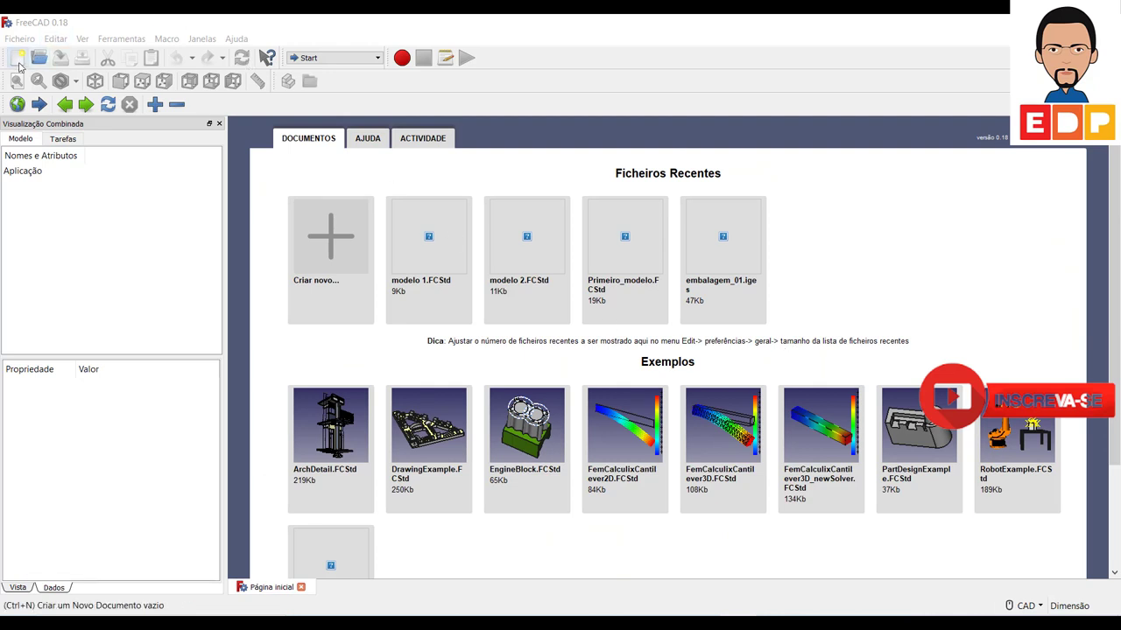
# Start a sketch on the XY plane in a new Part Design document
pyautogui.click(17, 59)
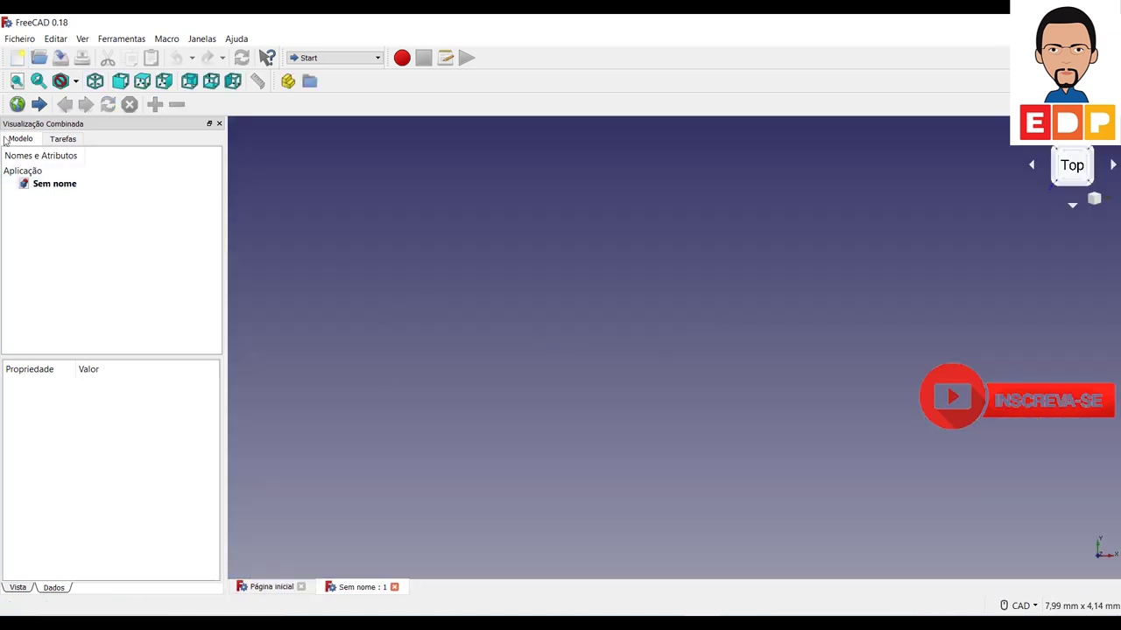
pyautogui.click(334, 57)
pyautogui.click(329, 217)
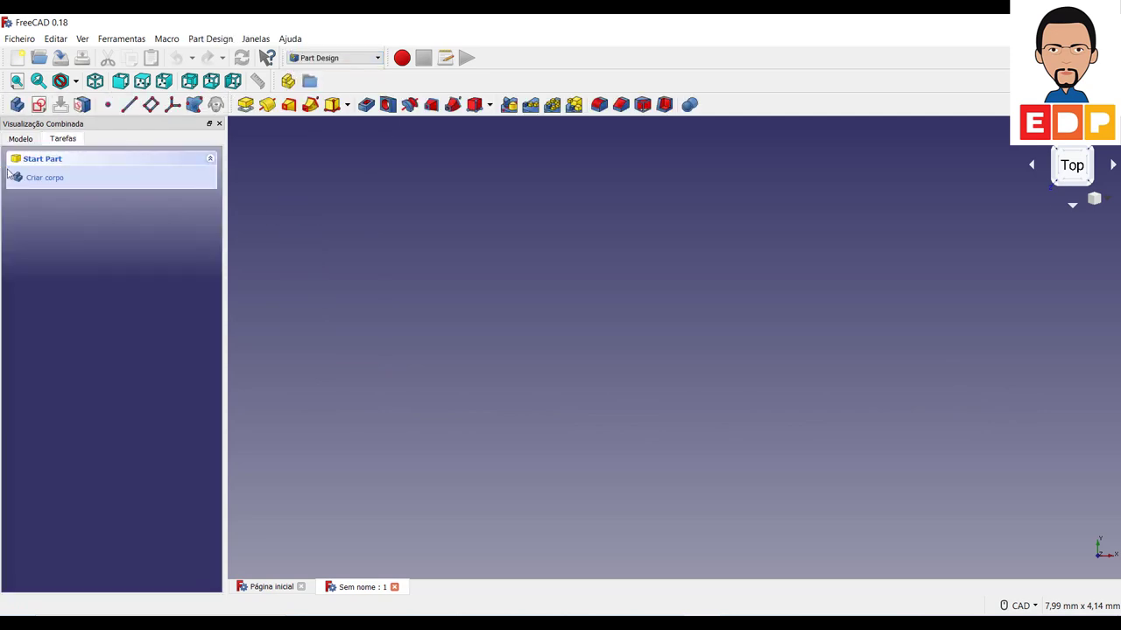
pyautogui.click(39, 104)
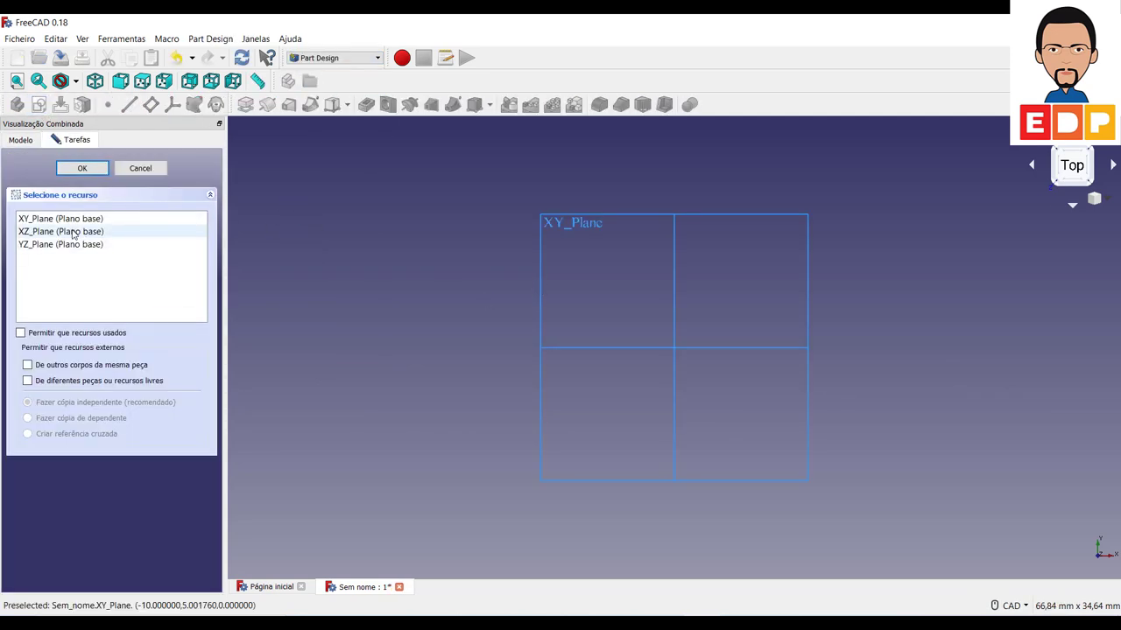
pyautogui.press('Return')
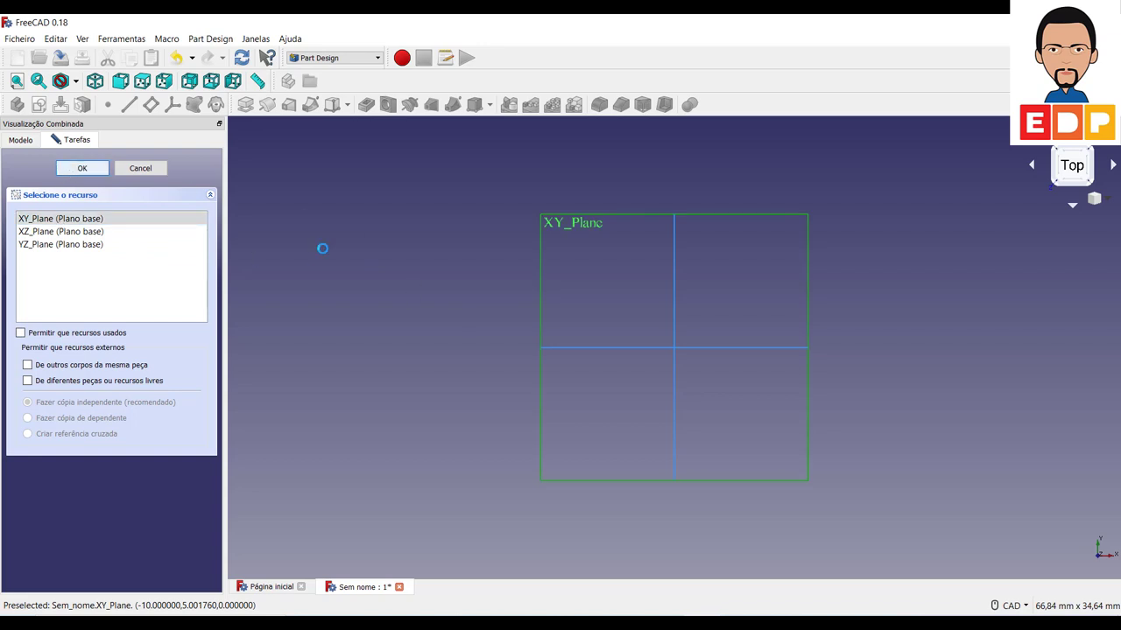
# Sketch an open polyline from a short lower-left vertical through a bottom line about 37 mm long and the right side to a short top-right line
pyautogui.scroll(-2, 338, 274)
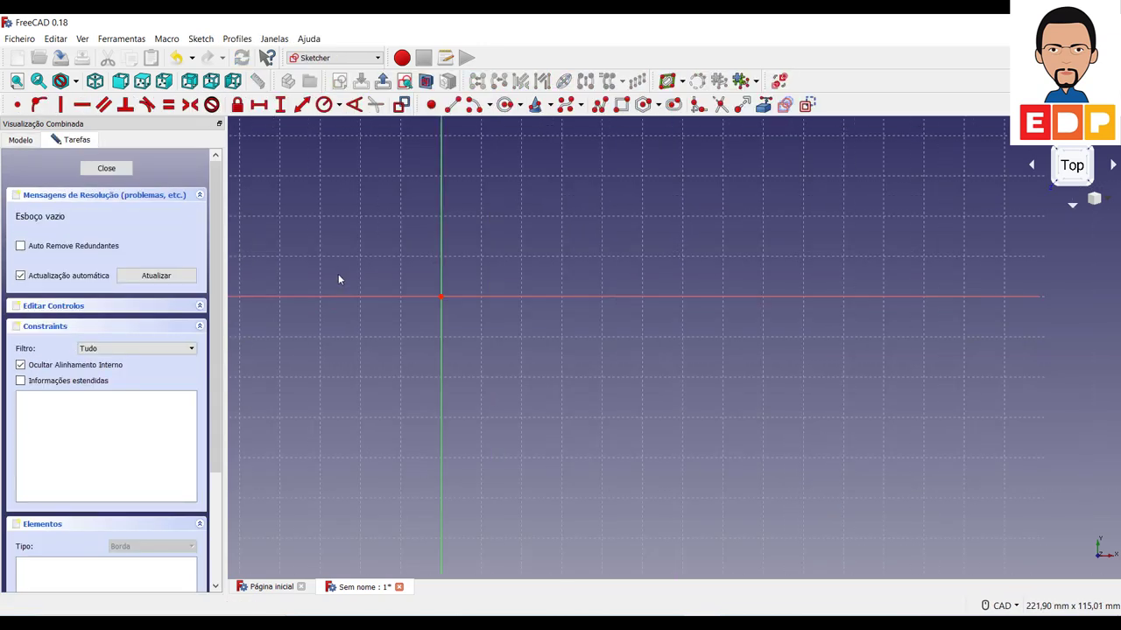
pyautogui.moveTo(563, 383)
pyautogui.mouseDown(button='middle')
pyautogui.moveTo(530, 455)
pyautogui.moveTo(530, 522)
pyautogui.moveTo(408, 525)
pyautogui.mouseUp(button='middle')
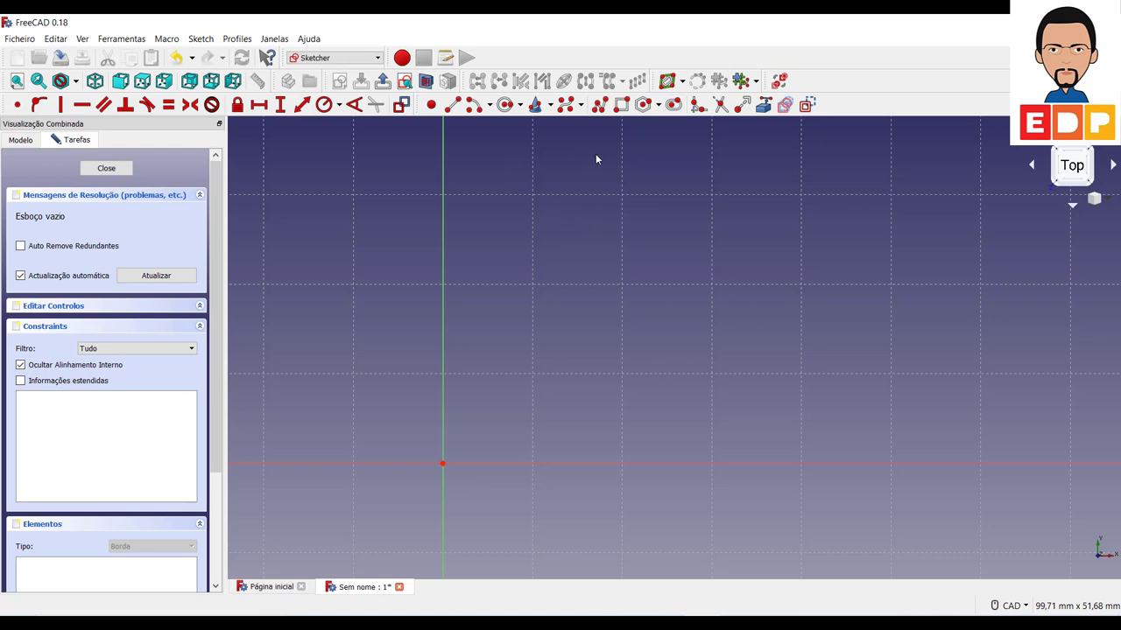
pyautogui.click(601, 105)
pyautogui.click(536, 331)
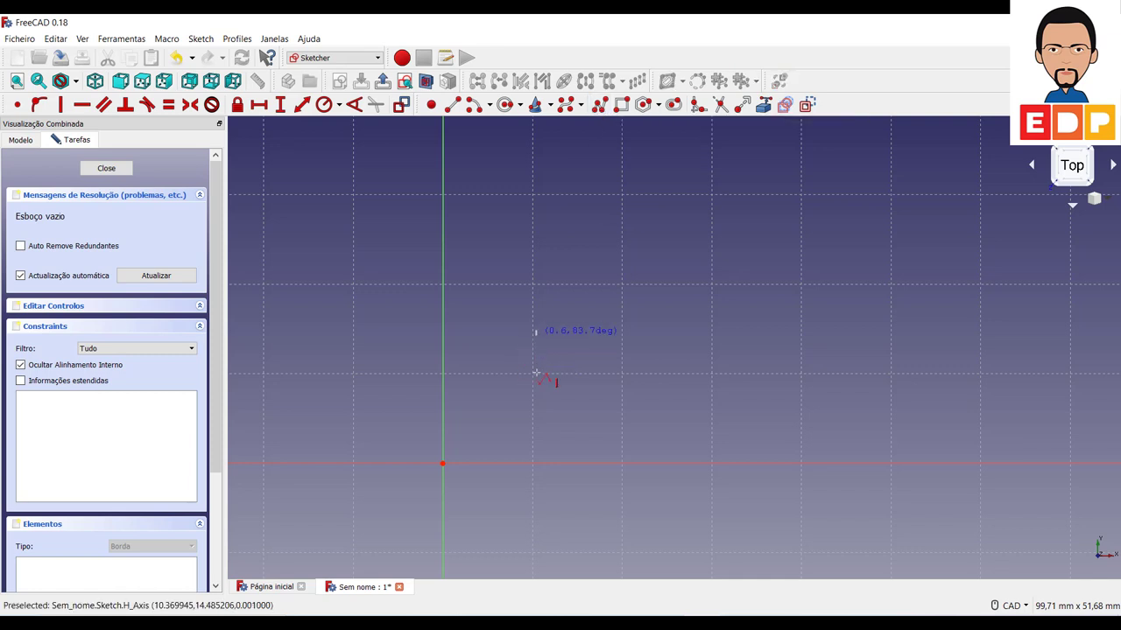
pyautogui.click(536, 416)
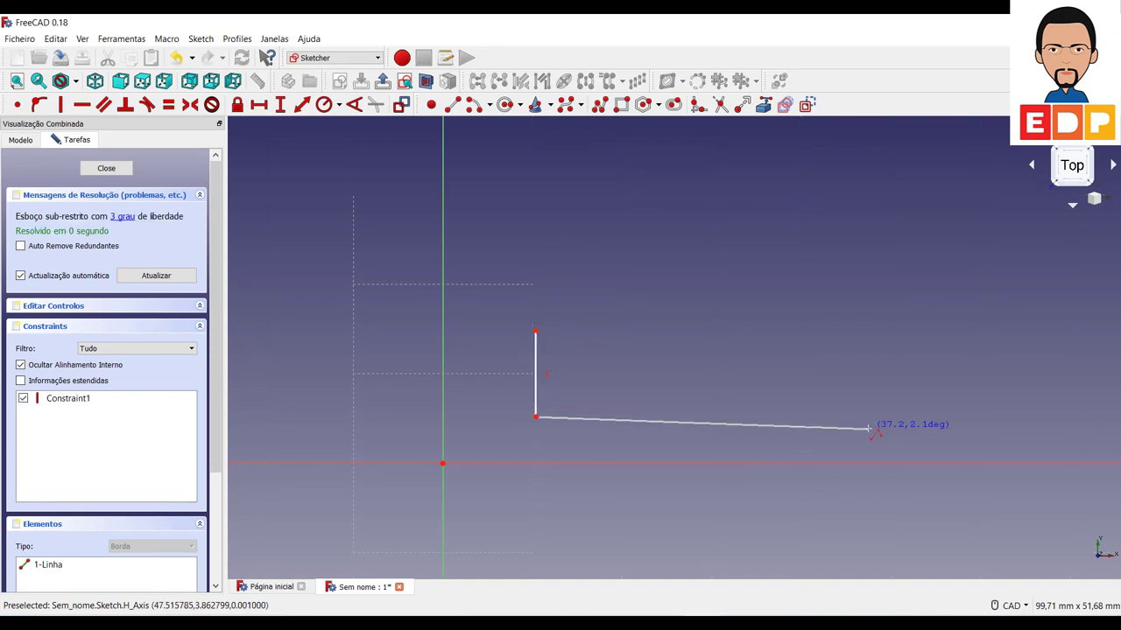
pyautogui.click(869, 429)
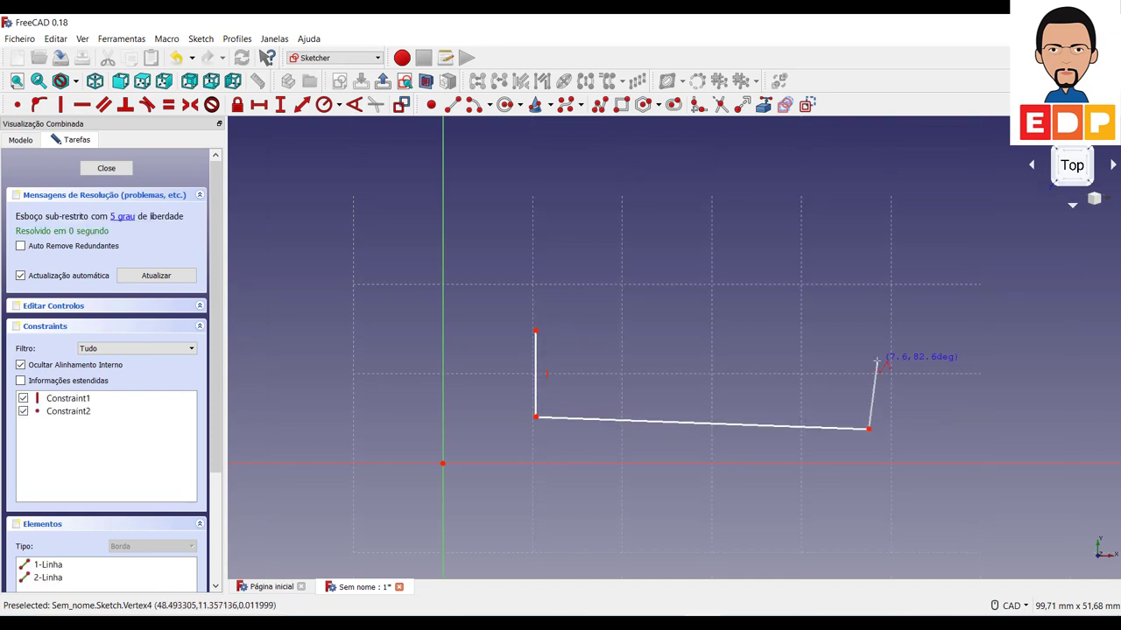
pyautogui.click(852, 201)
pyautogui.click(735, 202)
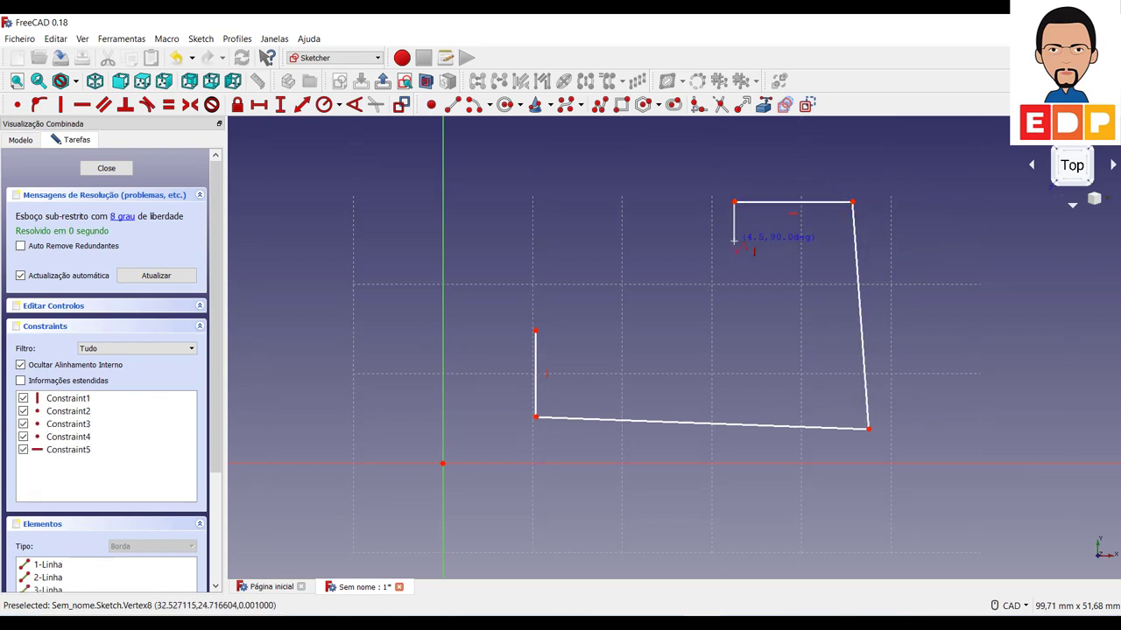
pyautogui.rightClick(730, 240)
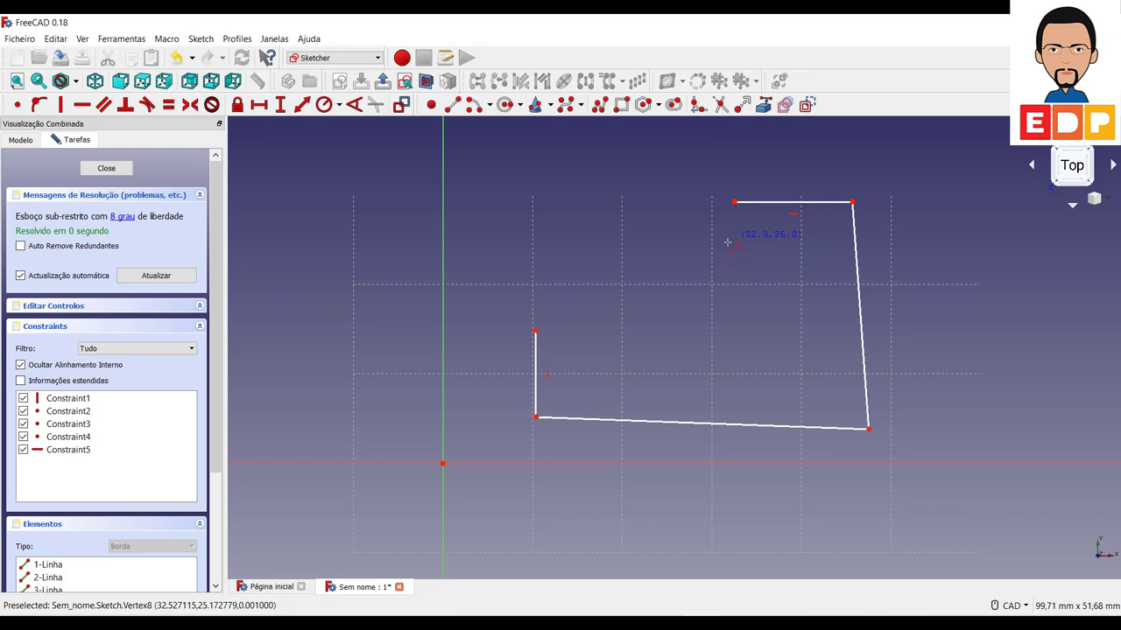
# Sketch a second open polyline forming the upper-left corner, about 9 mm tall and 10 mm wide, leaving gaps in the left and top sides
pyautogui.click(531, 270)
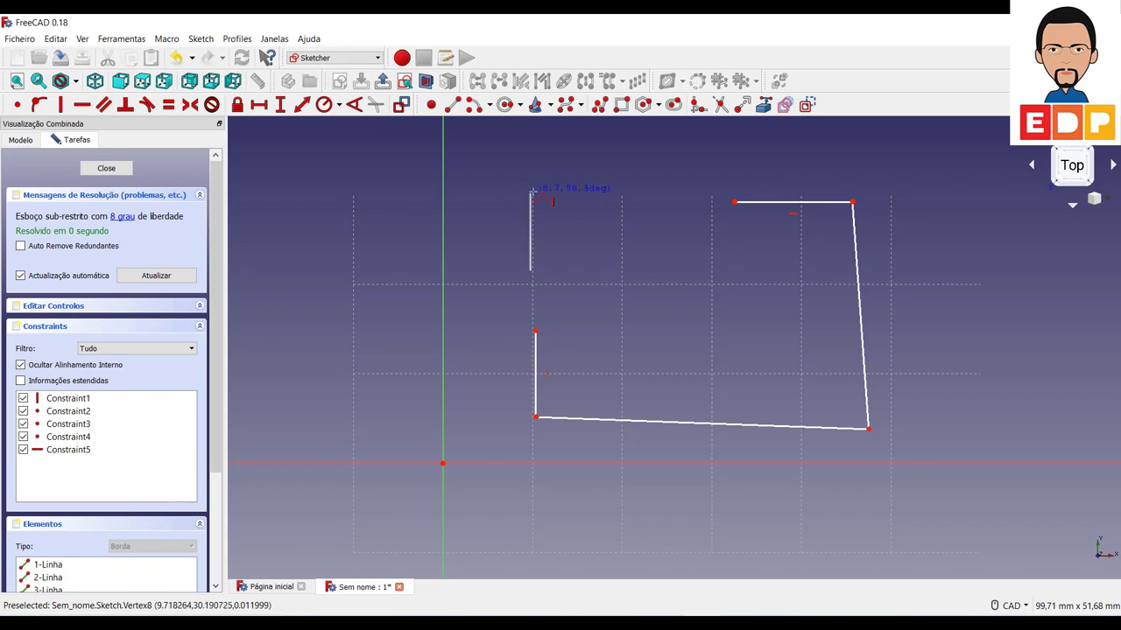
pyautogui.click(533, 191)
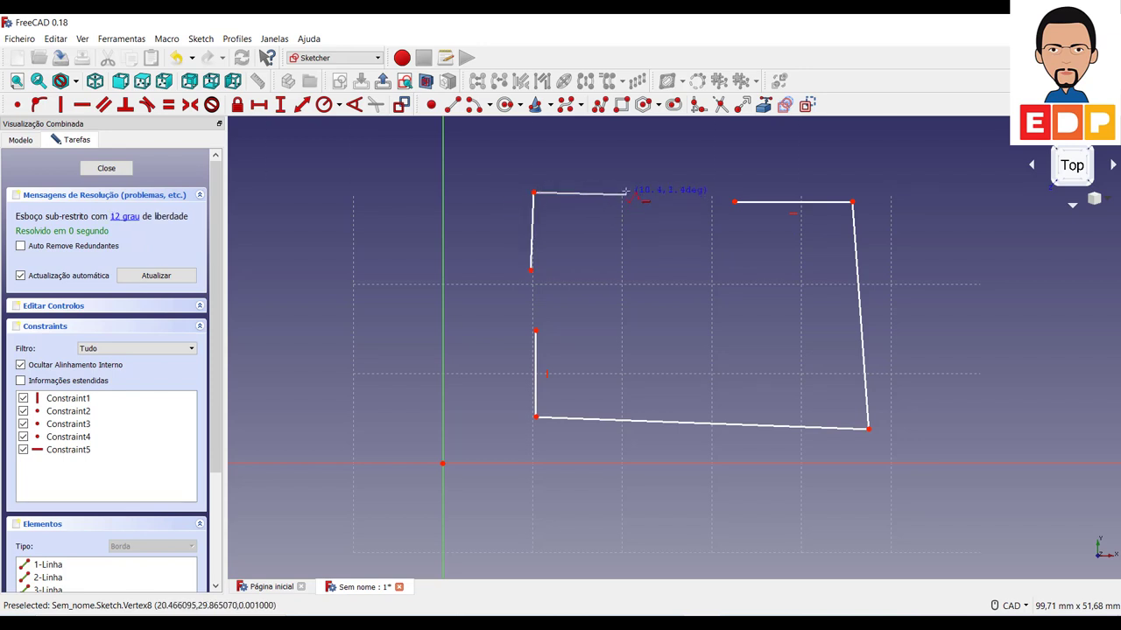
pyautogui.click(624, 195)
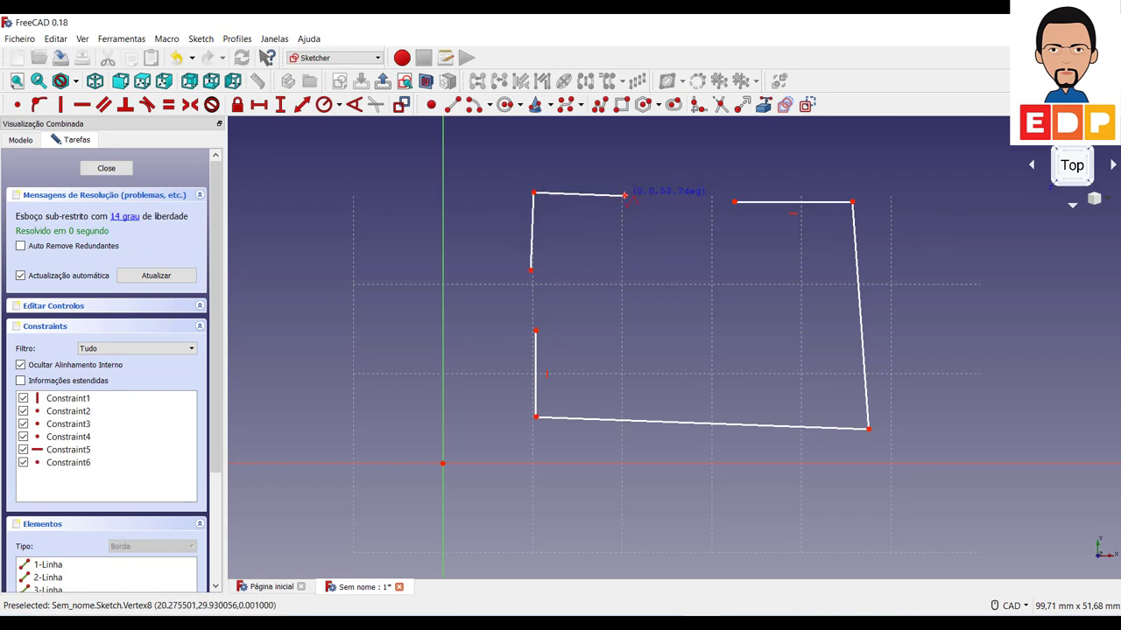
pyautogui.rightClick(738, 296)
pyautogui.rightClick(658, 395)
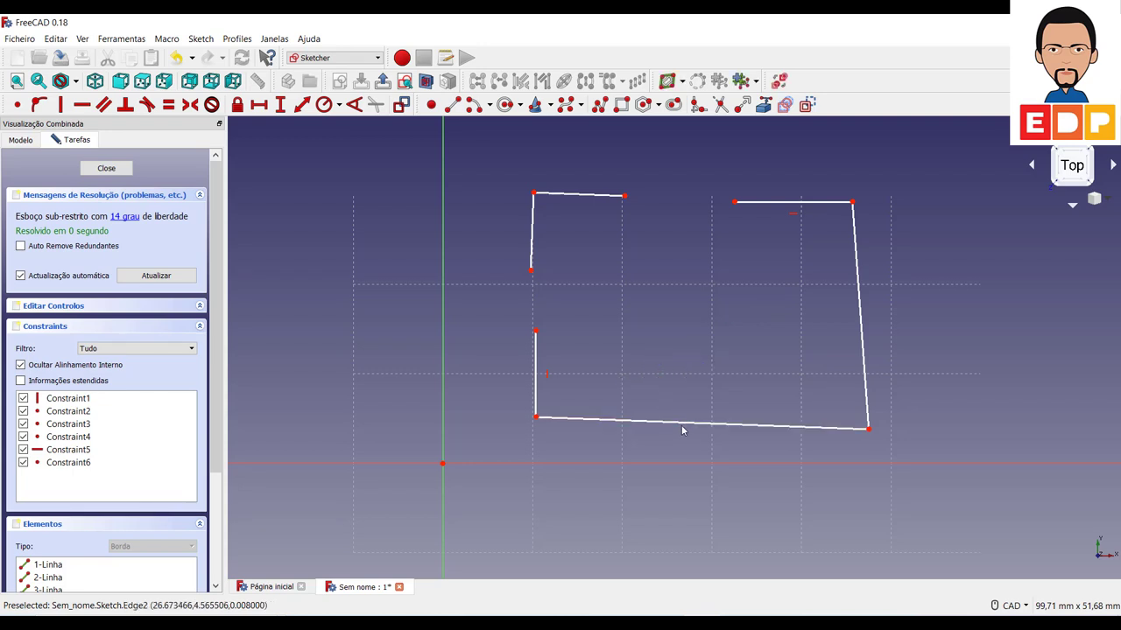
# Constrain the bottom line and the short top-left line to be horizontal
pyautogui.click(685, 427)
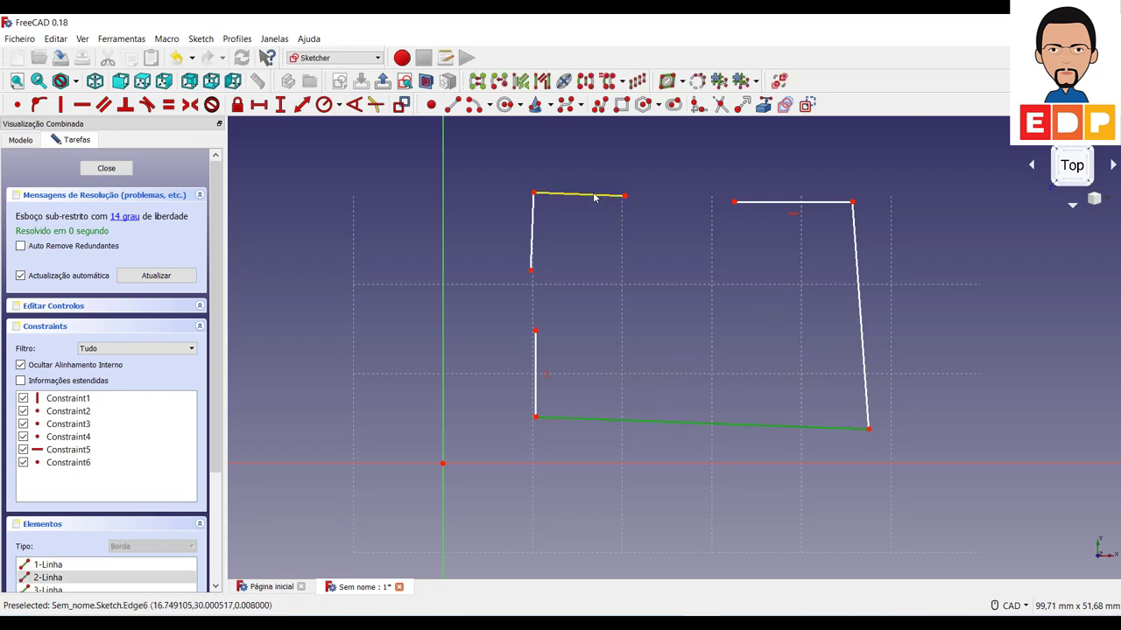
pyautogui.click(594, 198)
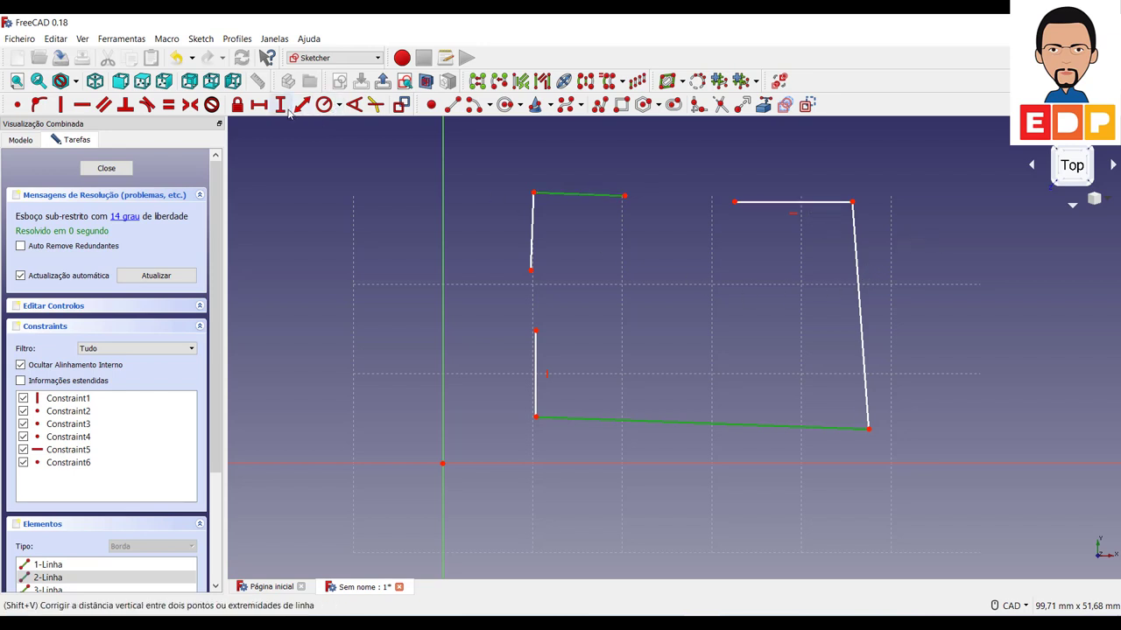
pyautogui.click(82, 104)
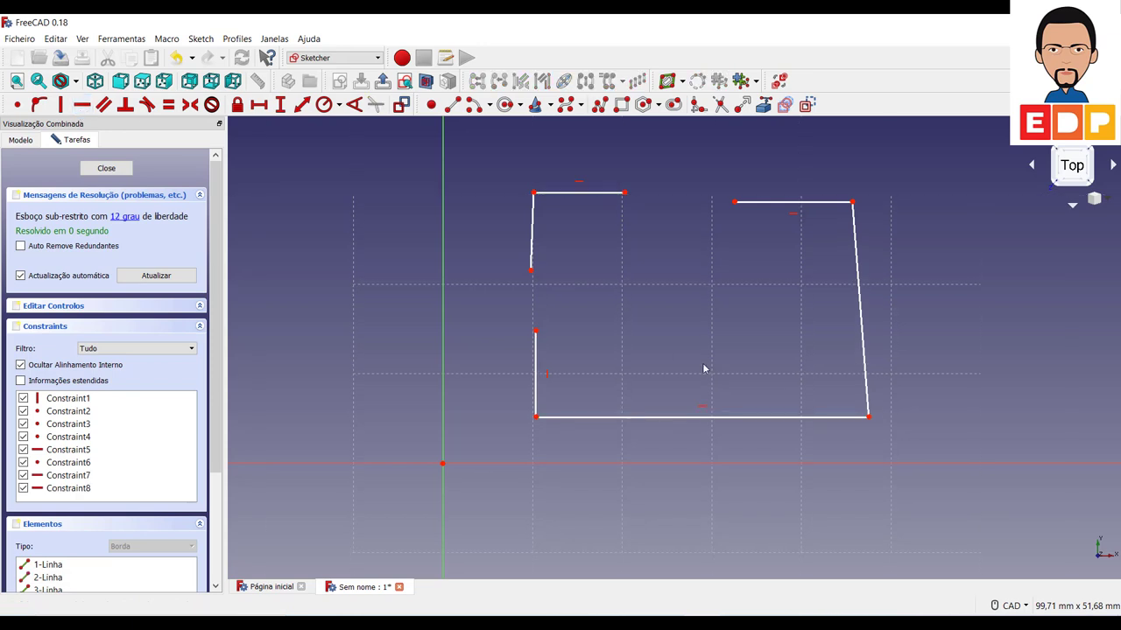
# Constrain the upper-left line and the right side to be vertical, and lower the top-left line to roughly the top-right line's height
pyautogui.click(530, 245)
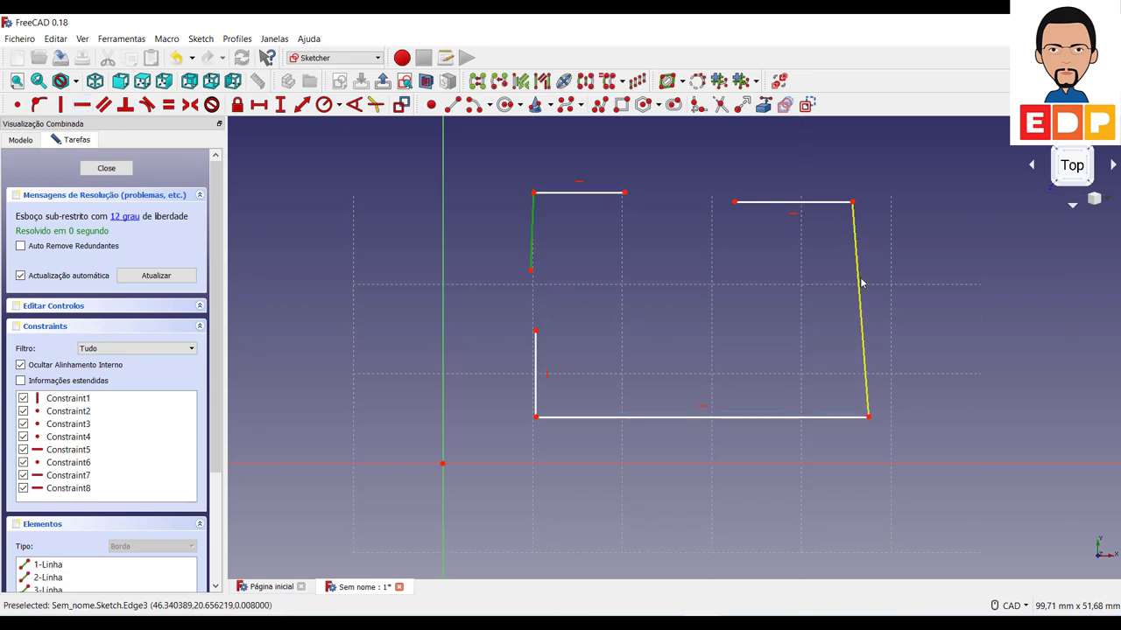
pyautogui.click(860, 280)
pyautogui.click(62, 105)
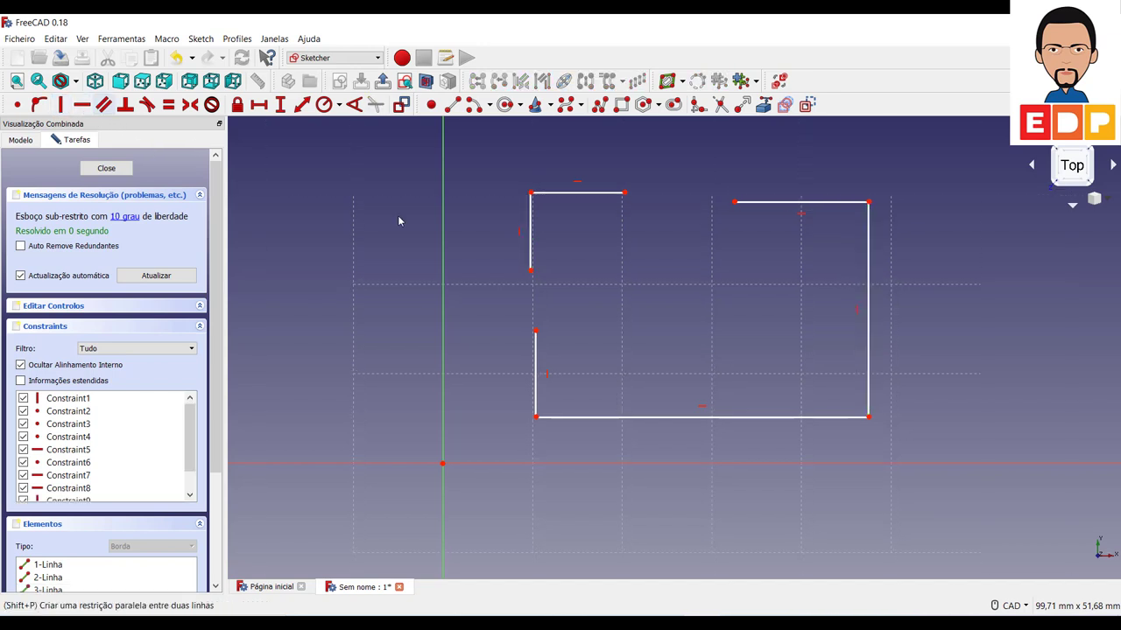
pyautogui.moveTo(584, 205)
pyautogui.mouseDown()
pyautogui.moveTo(586, 195)
pyautogui.moveTo(591, 233)
pyautogui.moveTo(588, 208)
pyautogui.mouseUp()
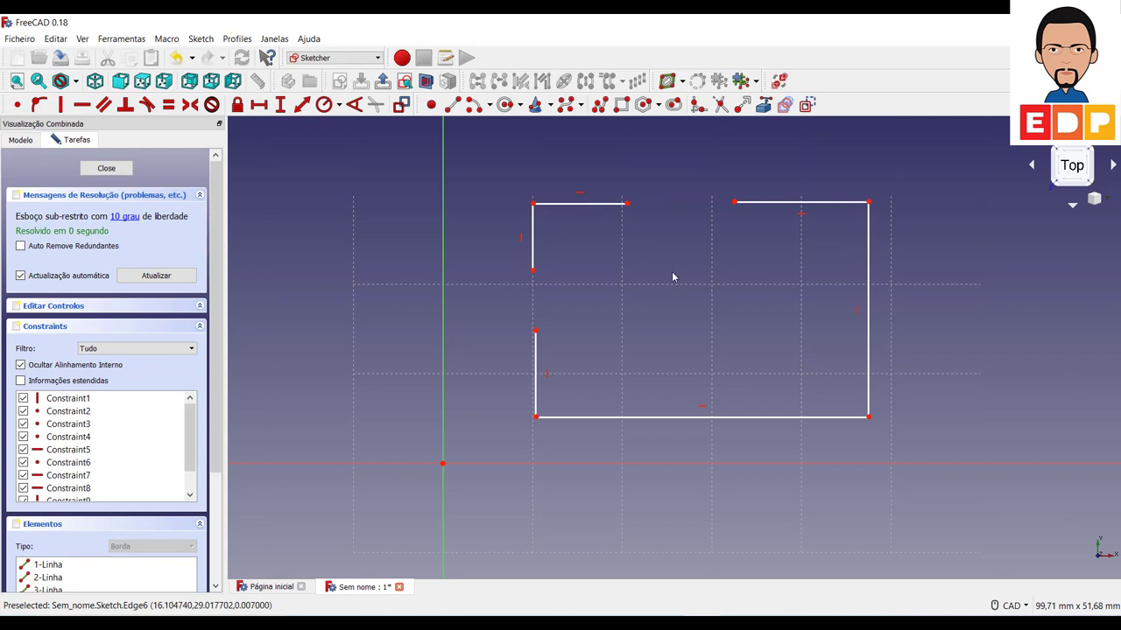
# Close the gap in the top edge with a downward-bulging semicircular arc joining the endpoints of the two top lines
pyautogui.click(473, 104)
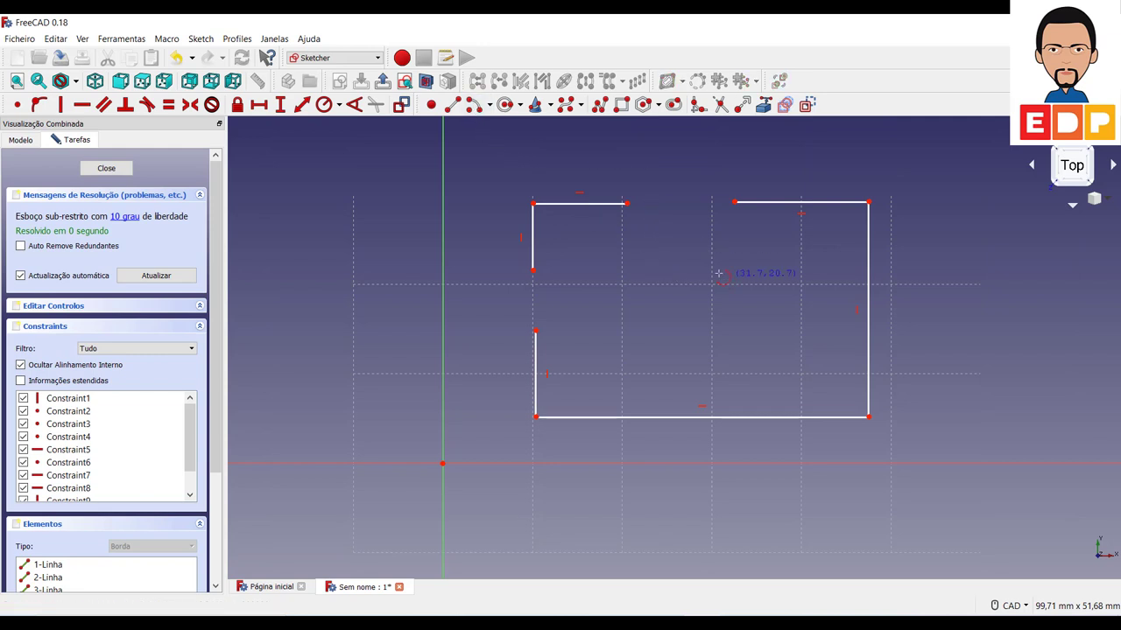
pyautogui.click(679, 204)
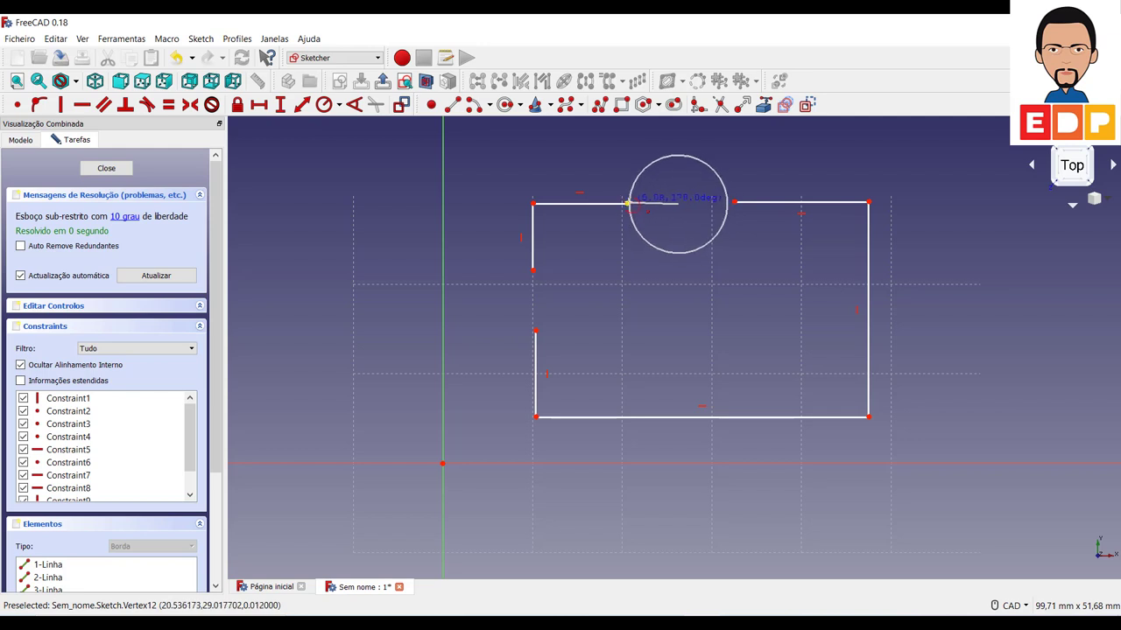
pyautogui.click(627, 204)
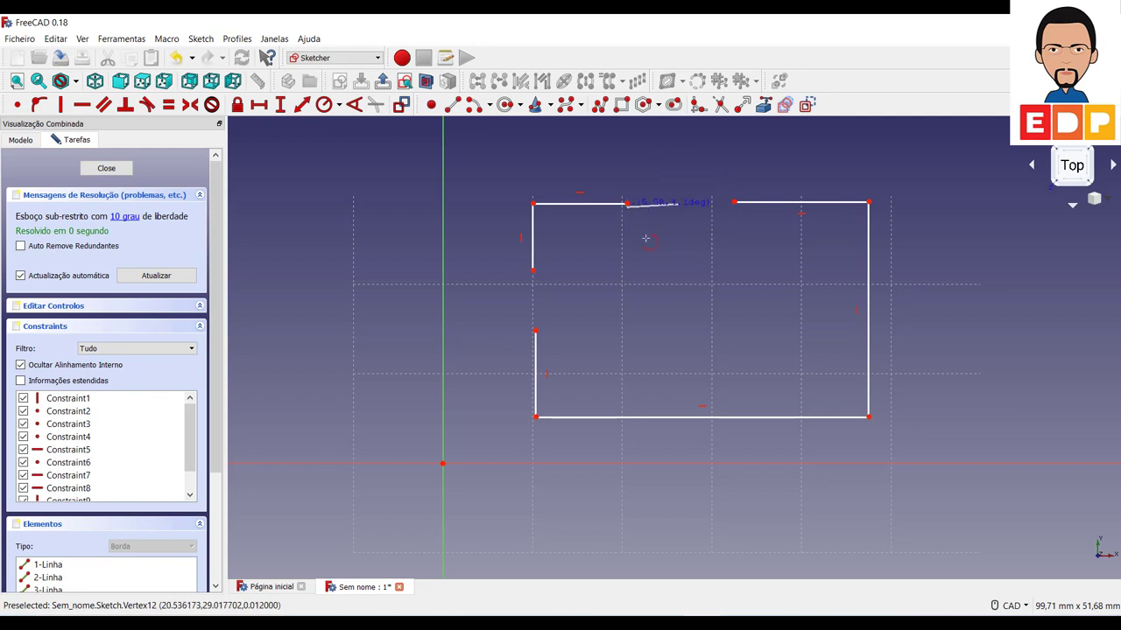
pyautogui.click(733, 202)
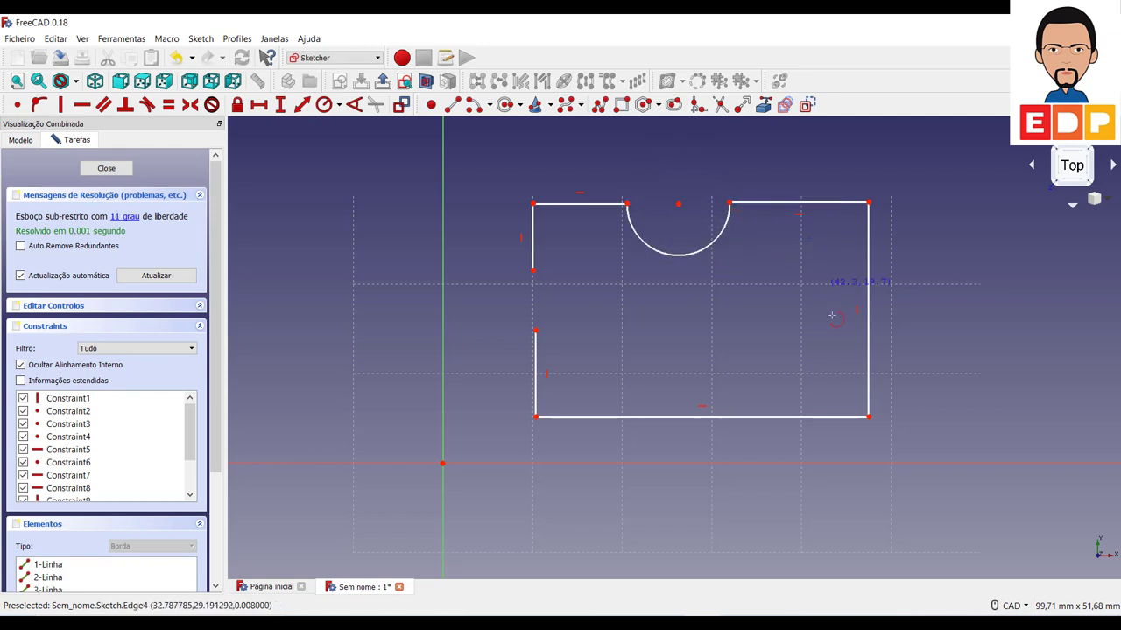
pyautogui.scroll(10, 776, 308)
pyautogui.scroll(-8, 763, 309)
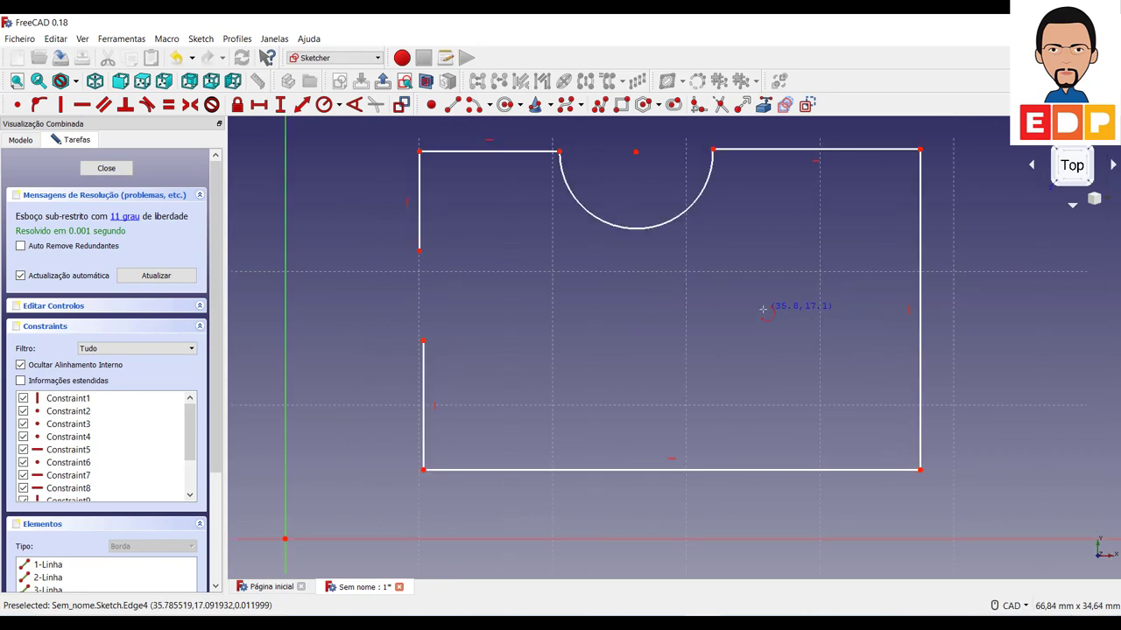
pyautogui.scroll(-3, 763, 308)
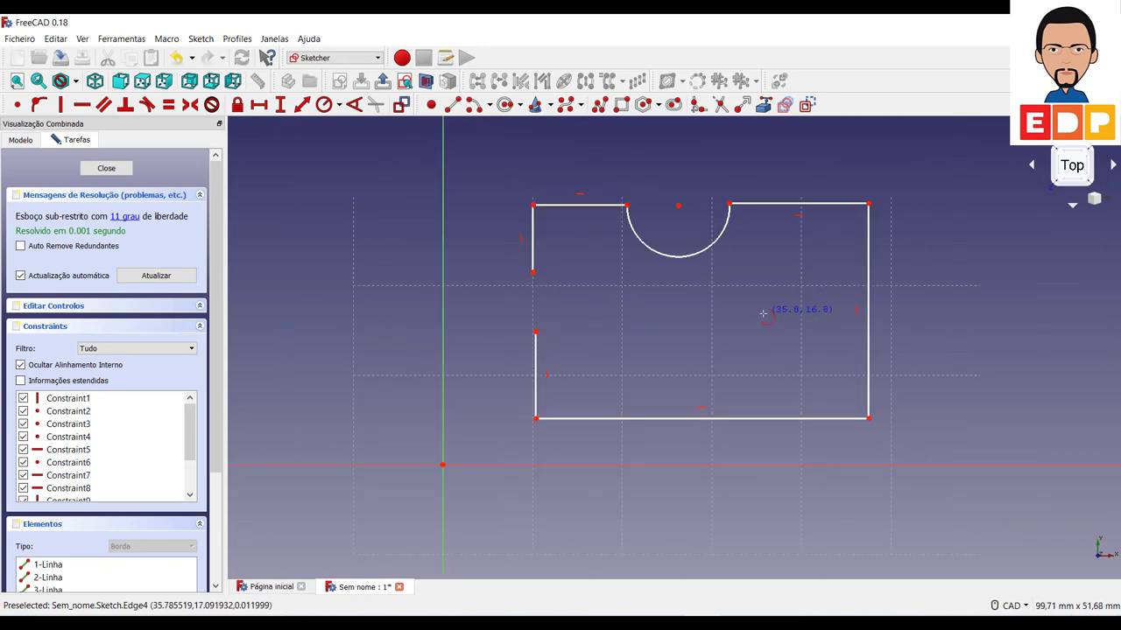
pyautogui.rightClick(763, 313)
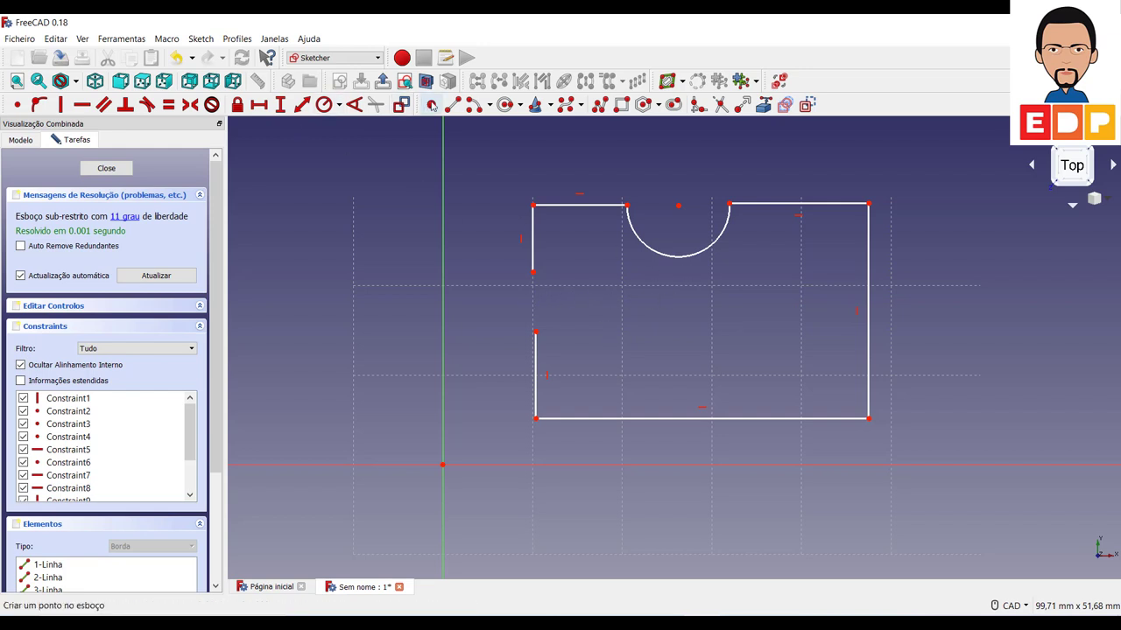
# Draw an inward-bulging arc of about 3 mm radius in the gap between the two left side lines
pyautogui.click(473, 104)
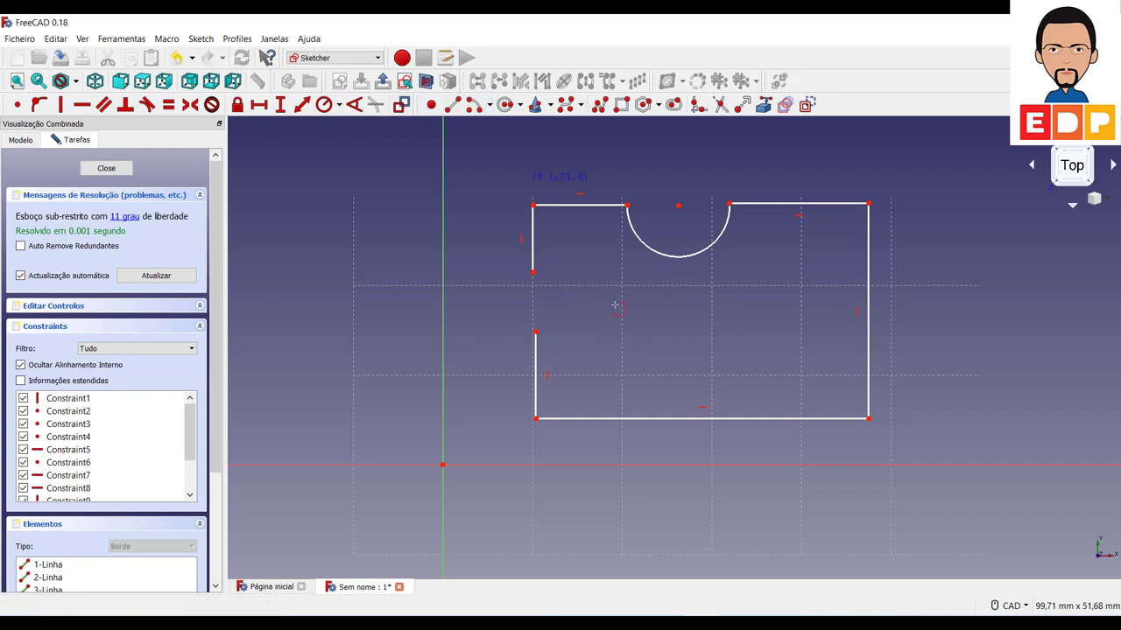
pyautogui.click(532, 307)
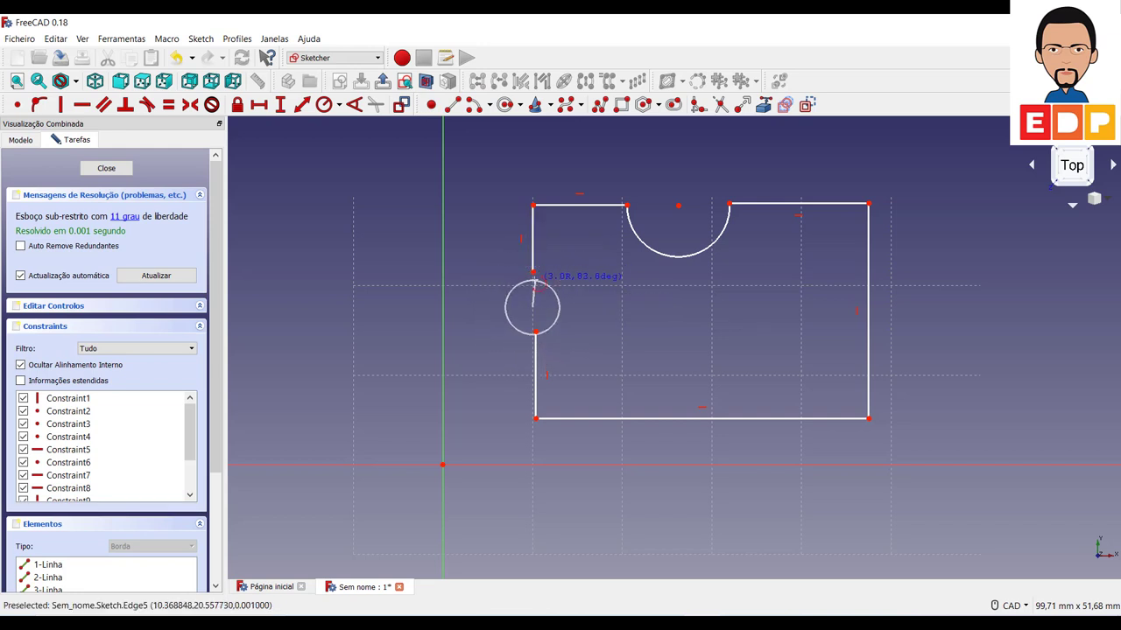
pyautogui.click(533, 280)
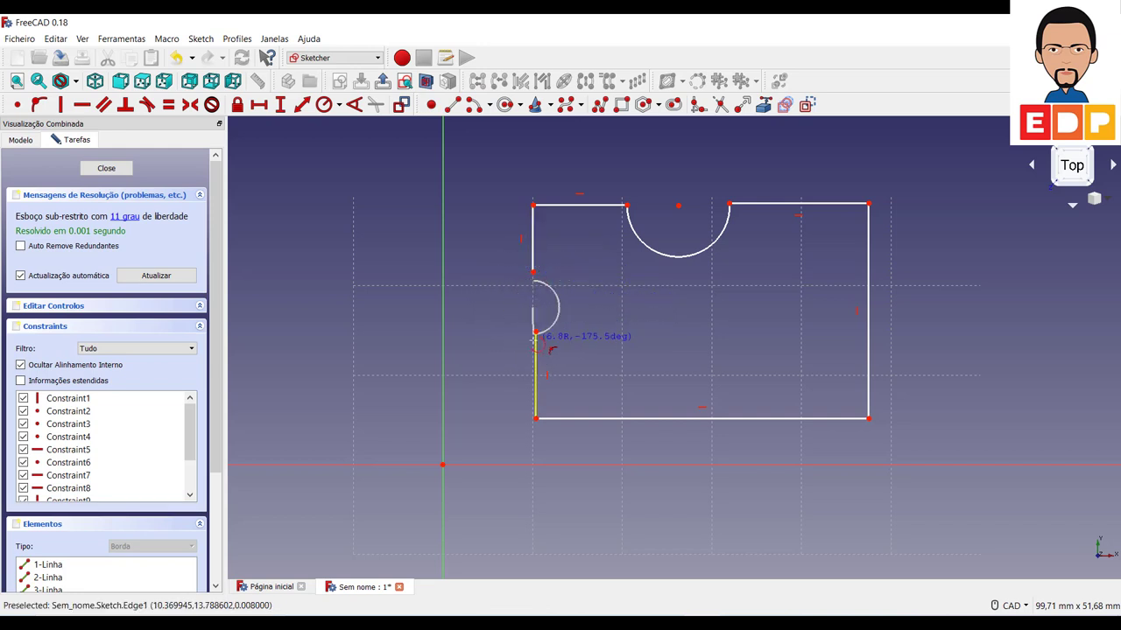
pyautogui.click(547, 335)
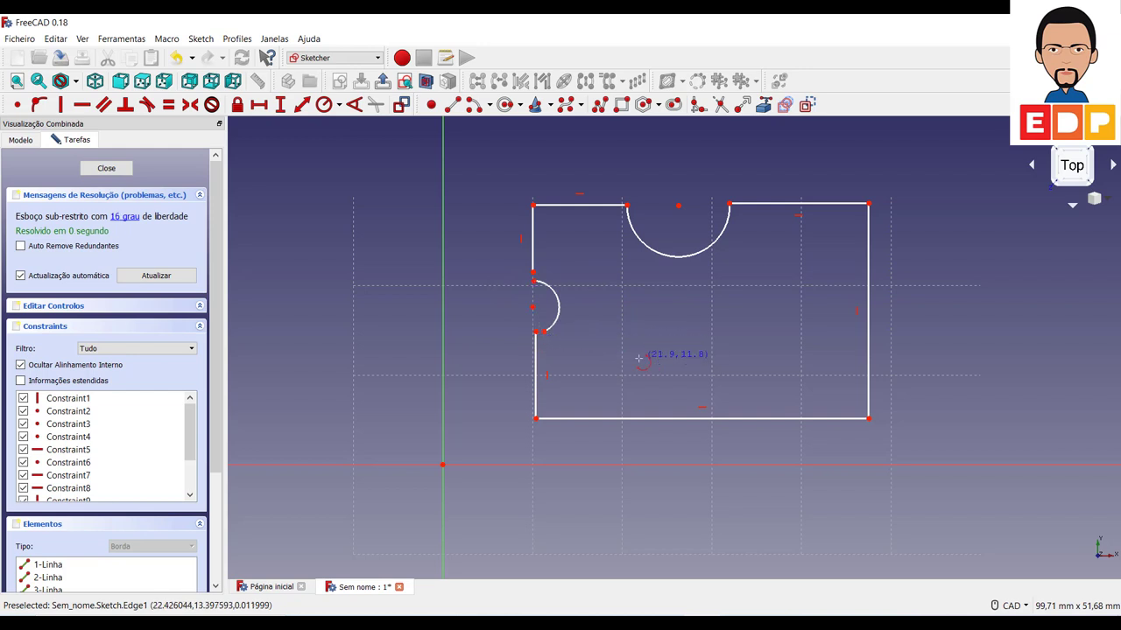
pyautogui.rightClick(606, 375)
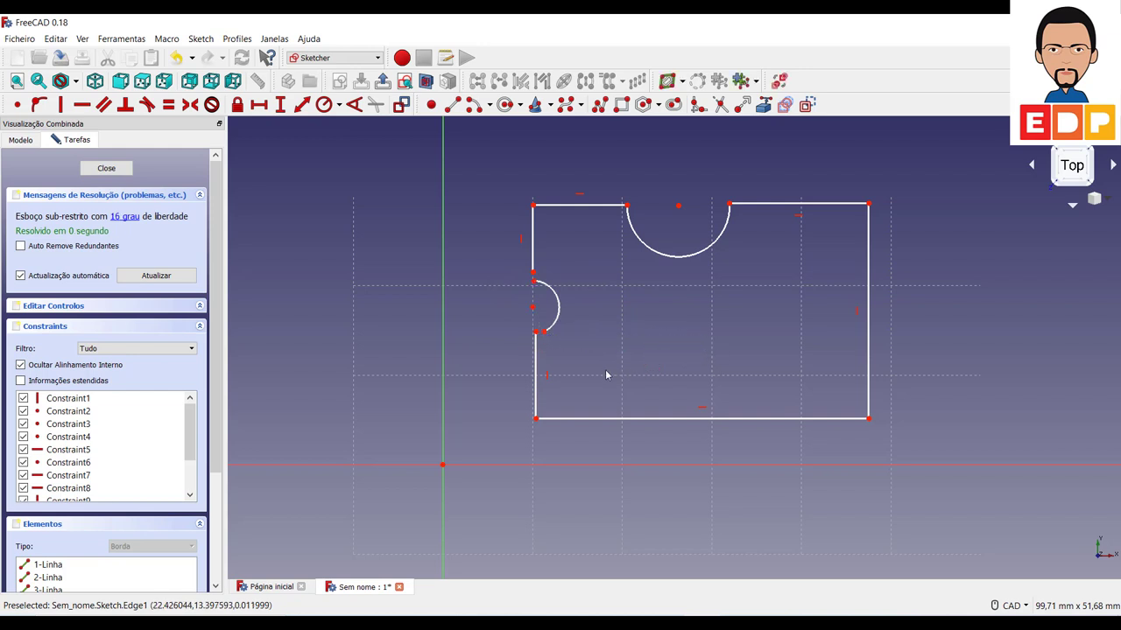
# Make both endpoints of the left arc coincident with the adjoining ends of the lower-left and upper-left side lines
pyautogui.click(544, 336)
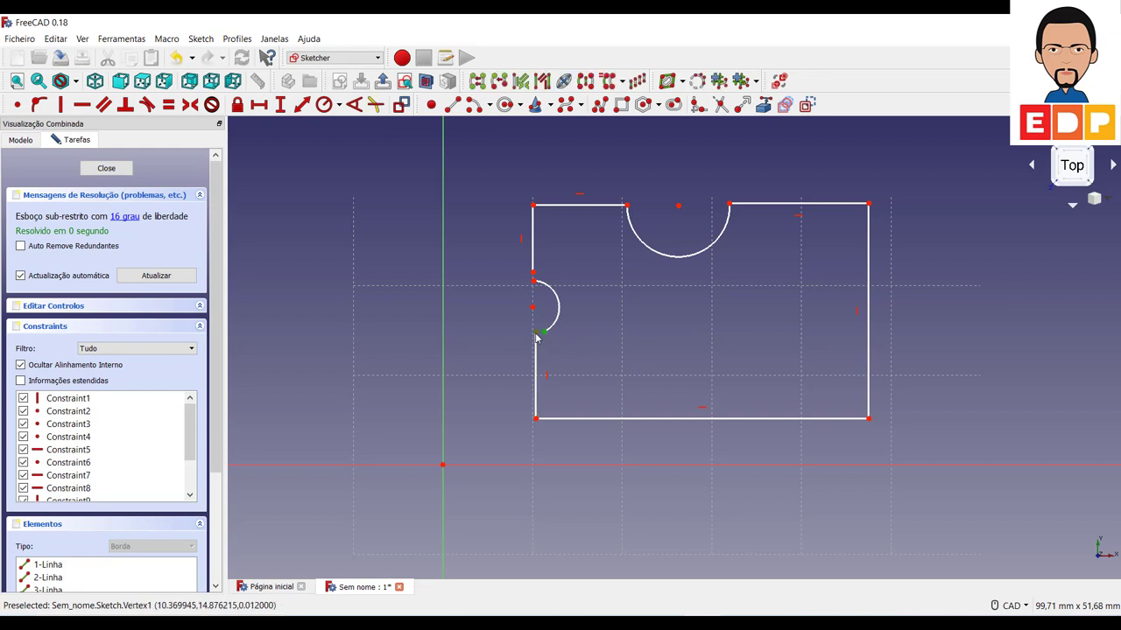
pyautogui.click(17, 104)
pyautogui.click(535, 282)
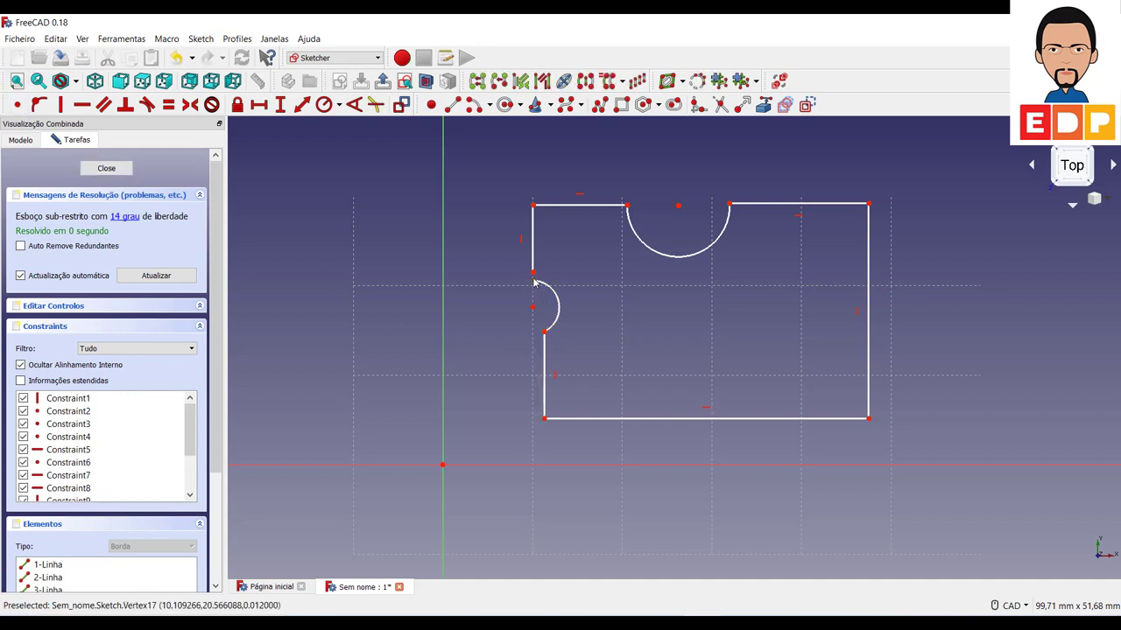
pyautogui.click(534, 278)
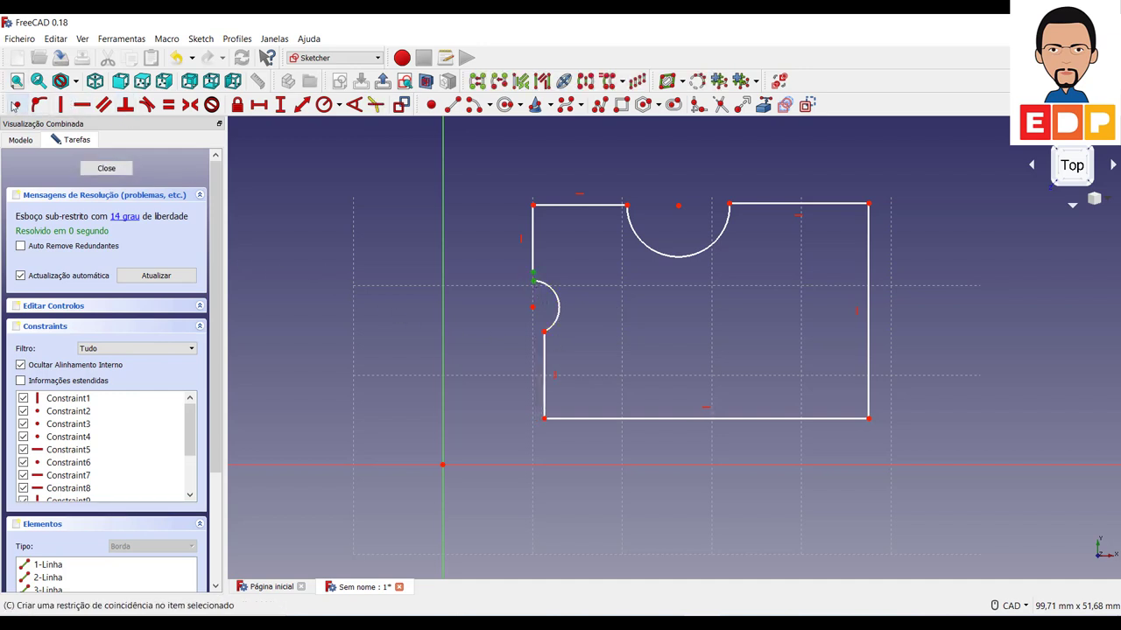
pyautogui.click(17, 104)
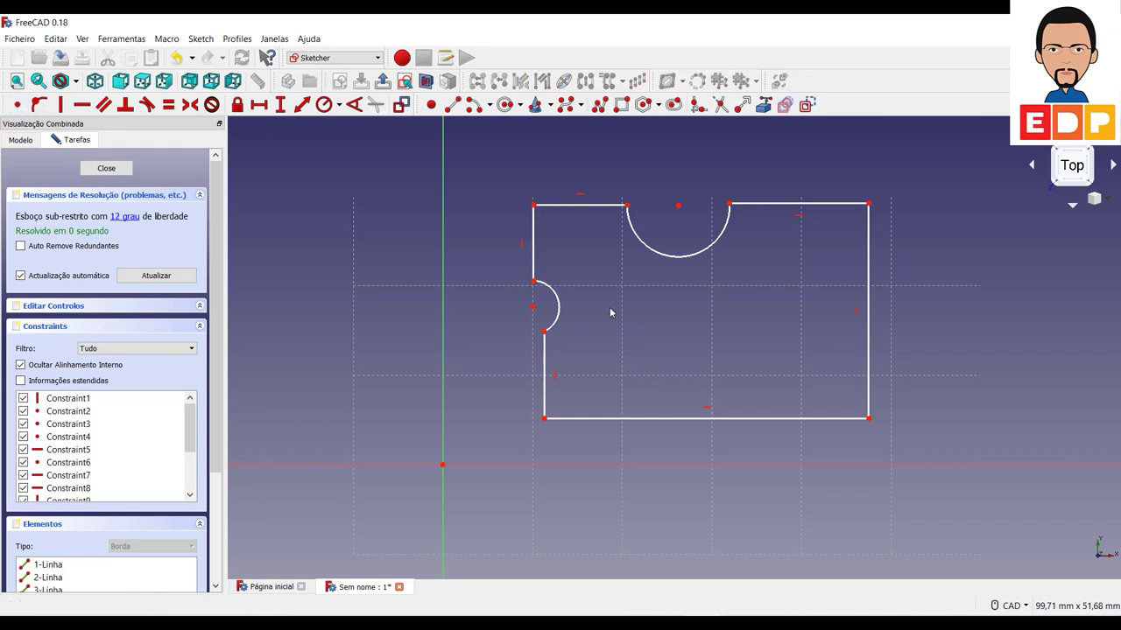
# Enlarge the left arc to bulge evenly inward between the two side lines, and constrain its radius to 6 mm
pyautogui.moveTo(544, 333); pyautogui.dragTo(567, 342)
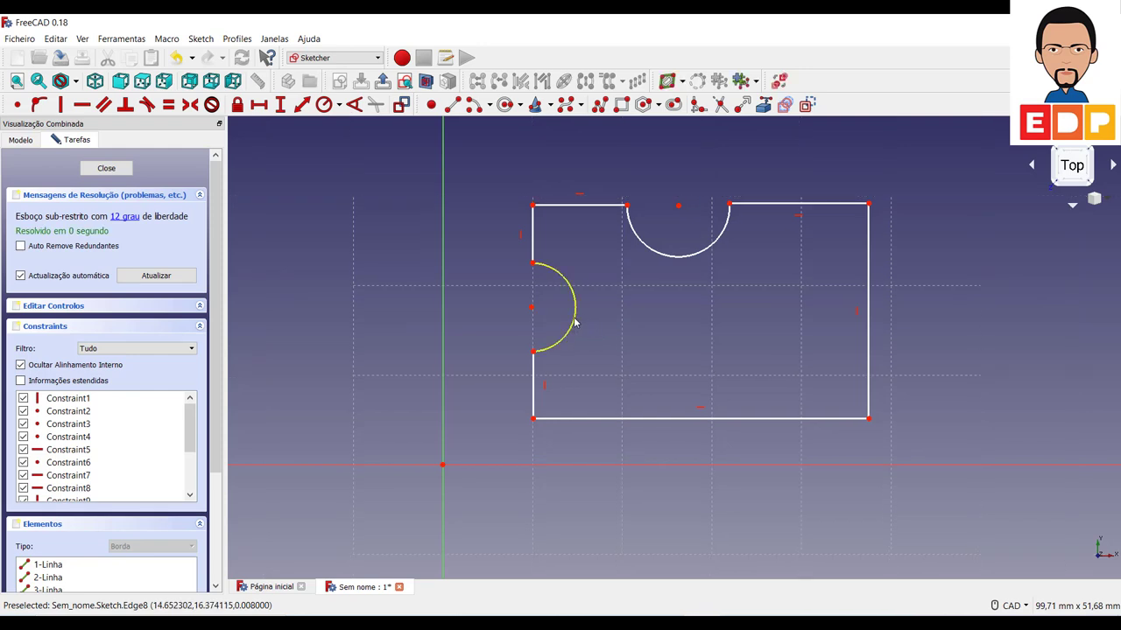
pyautogui.click(575, 325)
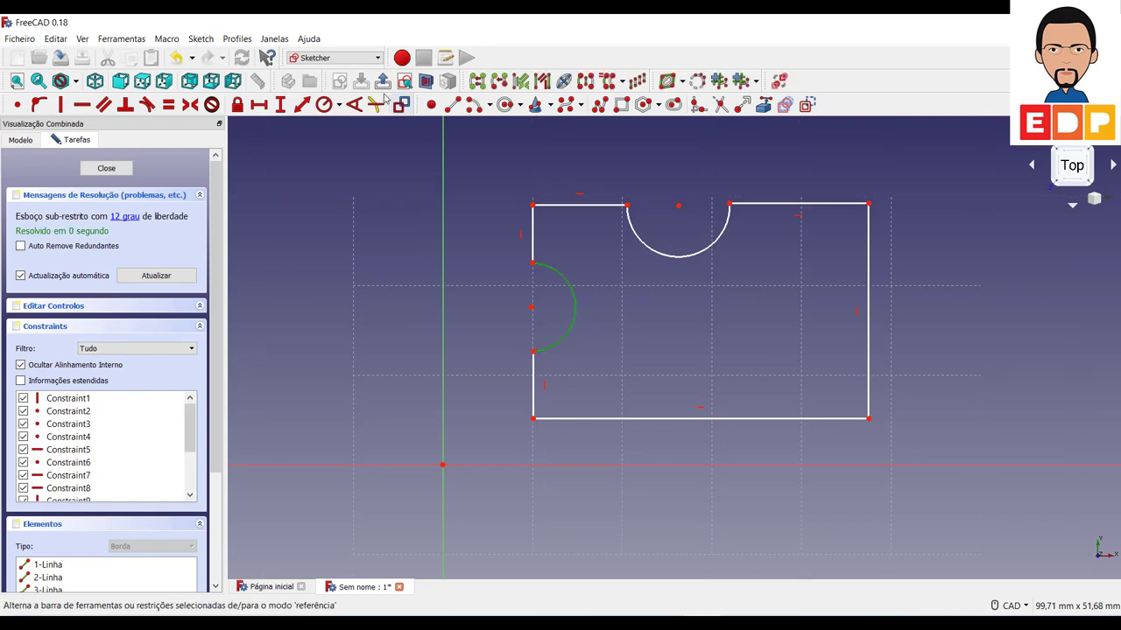
pyautogui.click(324, 105)
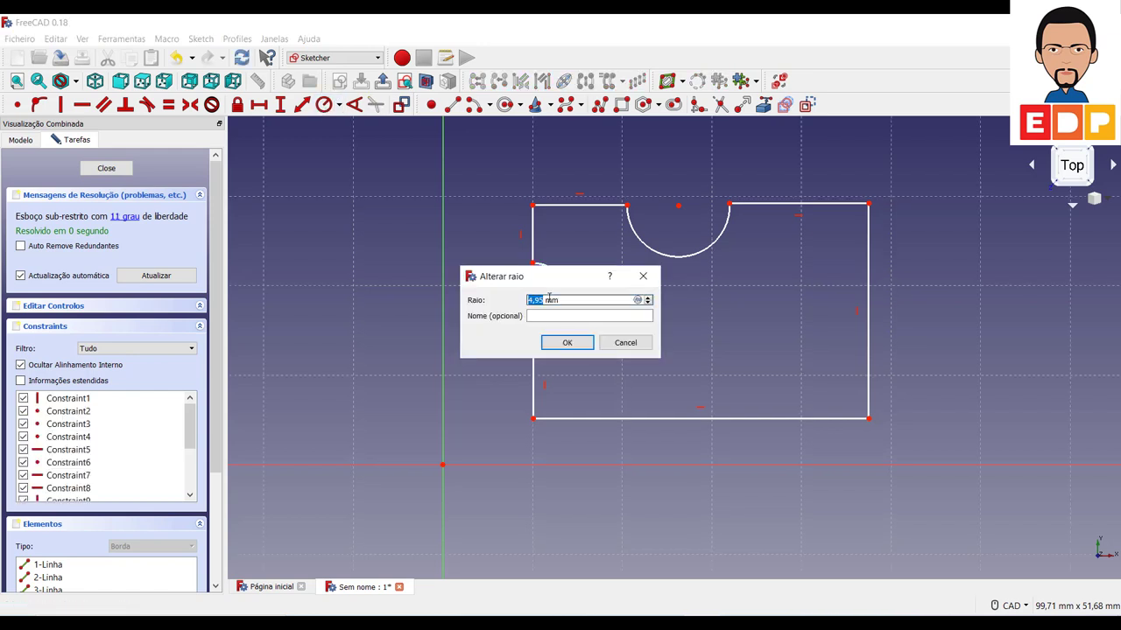
pyautogui.press('Return')
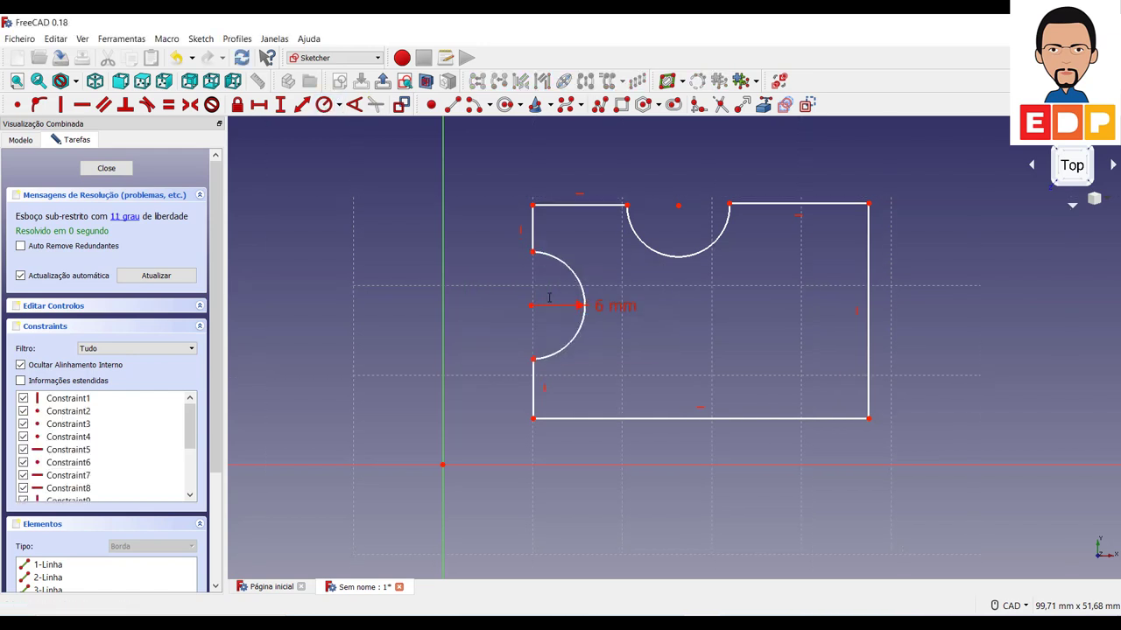
# Adjust the arc in the top edge slightly and constrain its radius to 13 mm
pyautogui.click(657, 253)
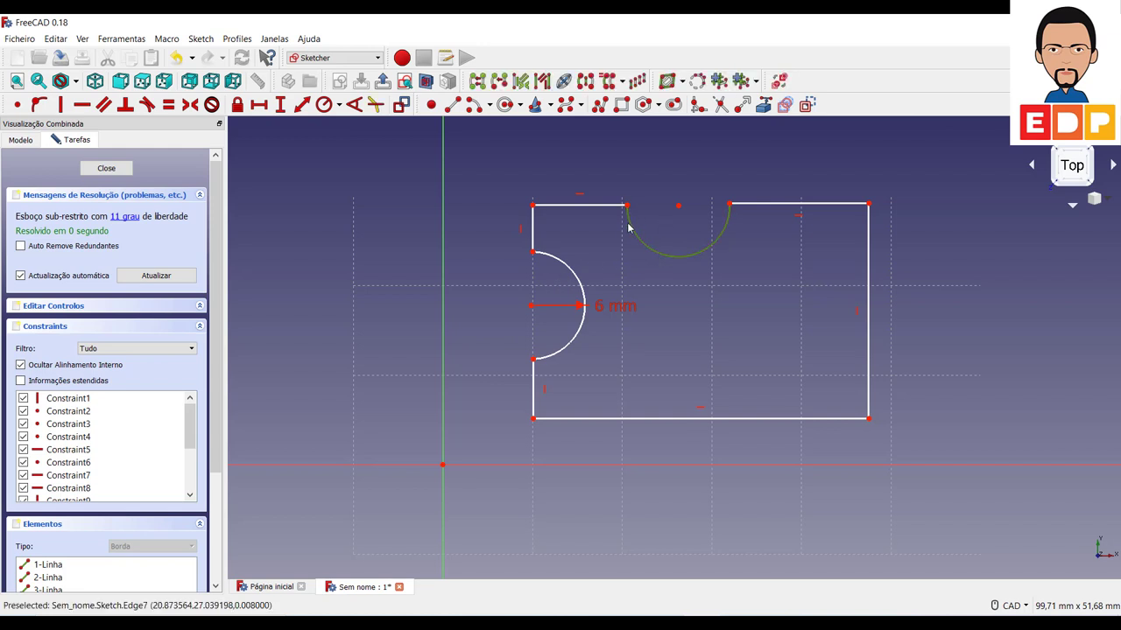
pyautogui.moveTo(627, 231); pyautogui.dragTo(656, 253)
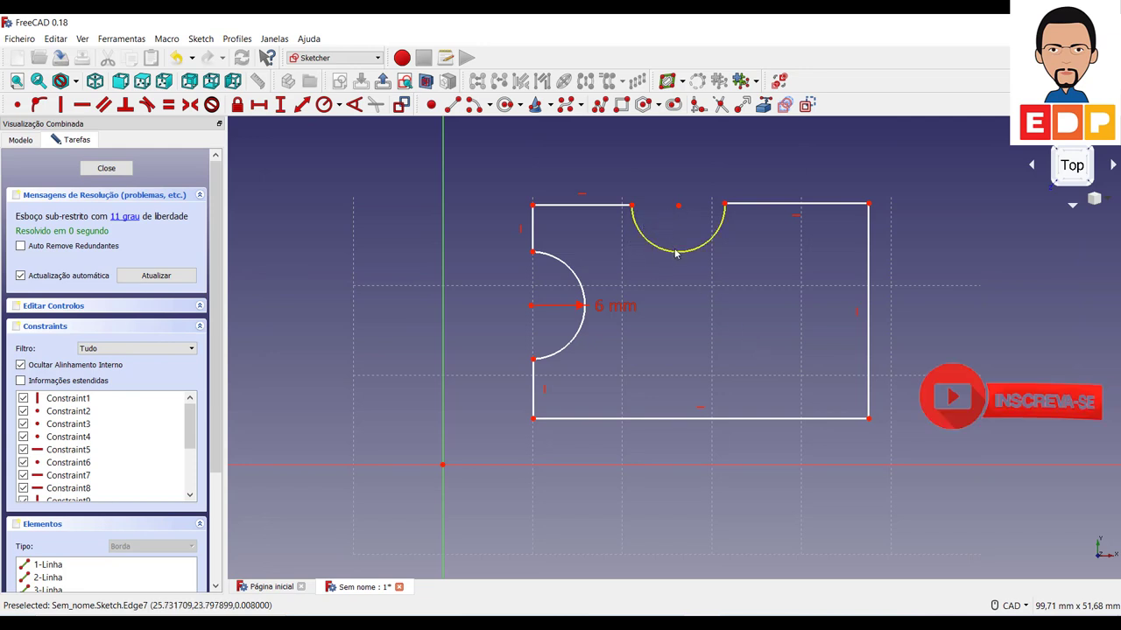
pyautogui.moveTo(672, 251); pyautogui.dragTo(675, 258)
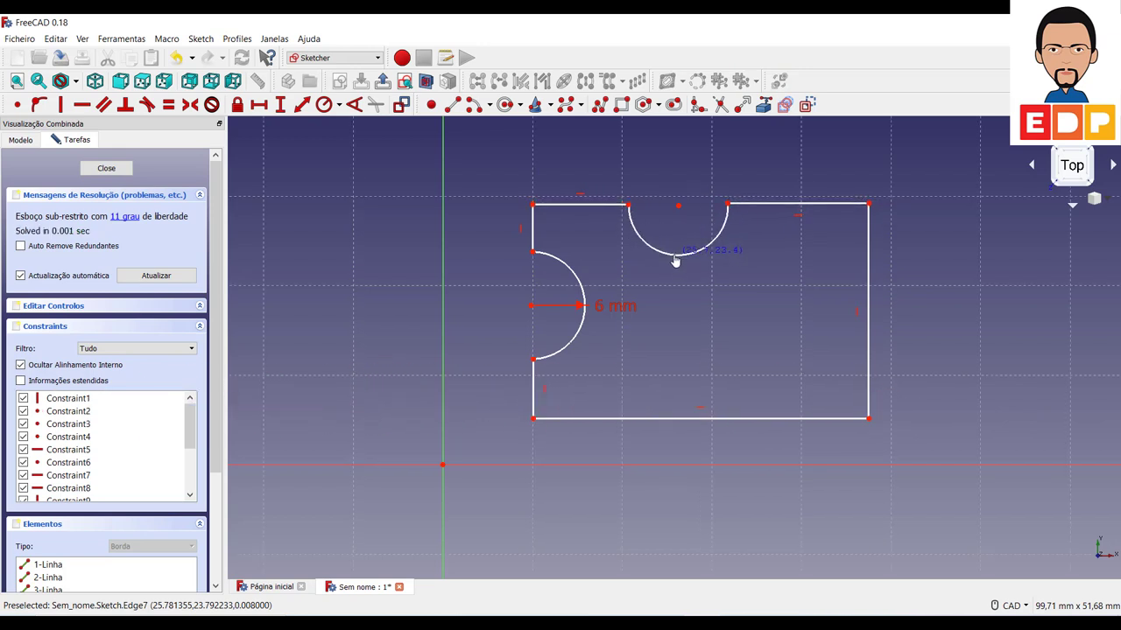
pyautogui.click(667, 257)
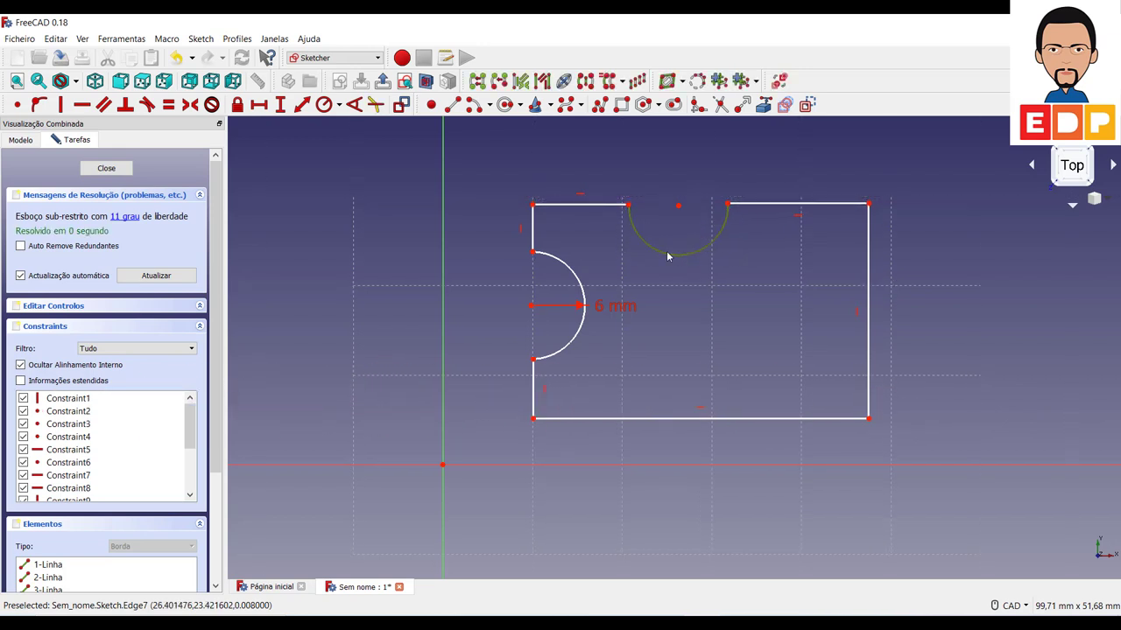
pyautogui.click(323, 104)
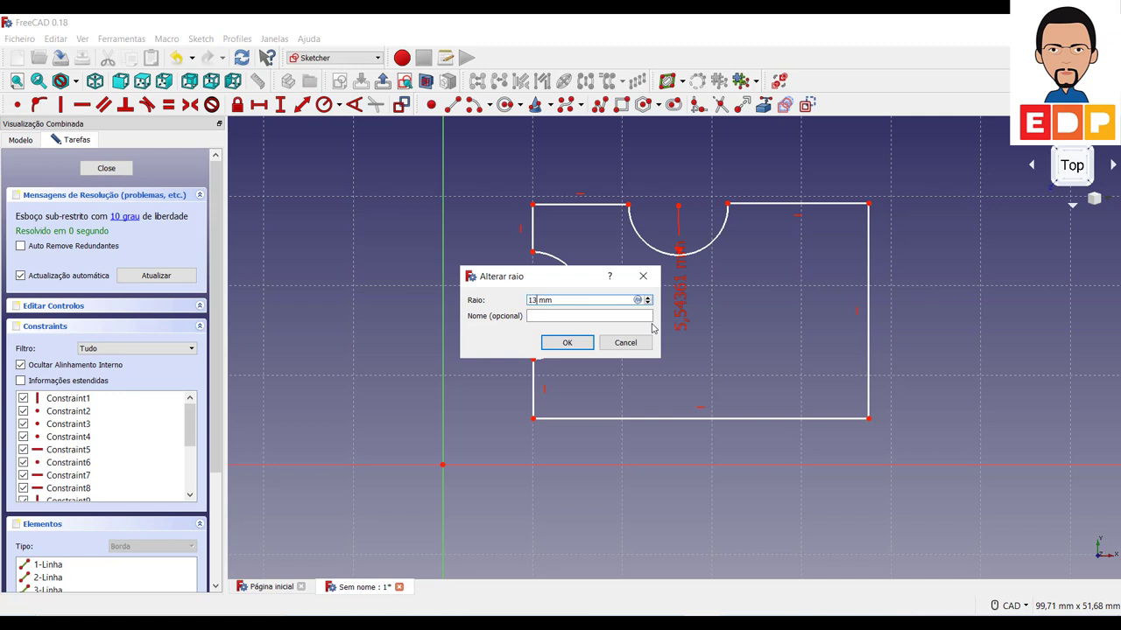
pyautogui.press('Return')
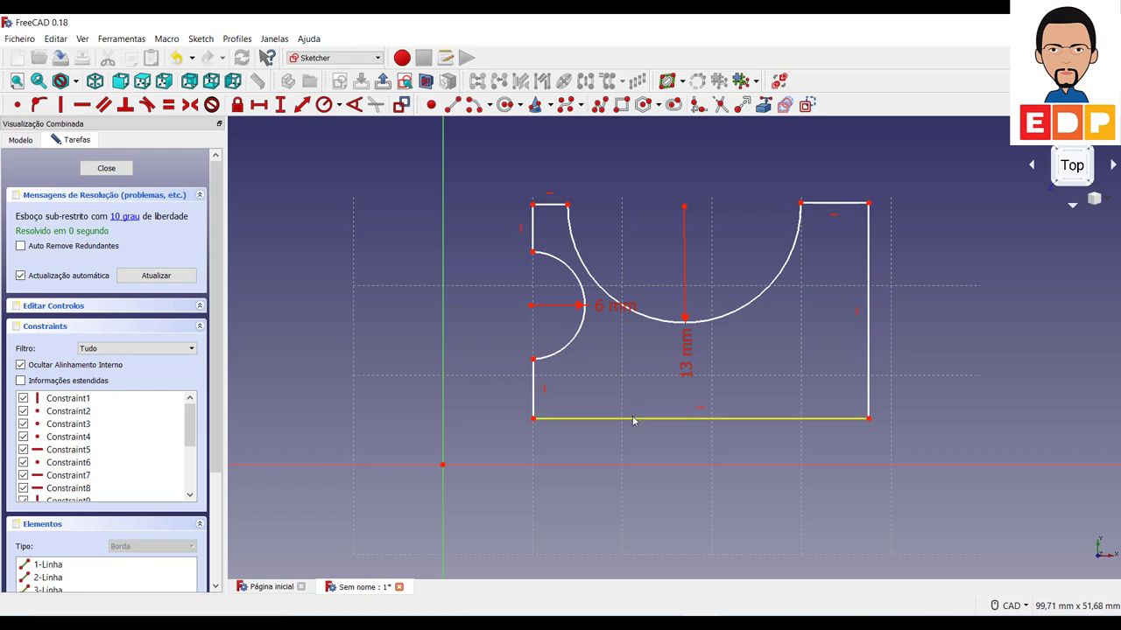
# Lower the bottom line slightly and constrain its horizontal length to 50 mm
pyautogui.moveTo(635, 424)
pyautogui.mouseDown()
pyautogui.moveTo(634, 475)
pyautogui.moveTo(643, 435)
pyautogui.moveTo(633, 435)
pyautogui.mouseUp()
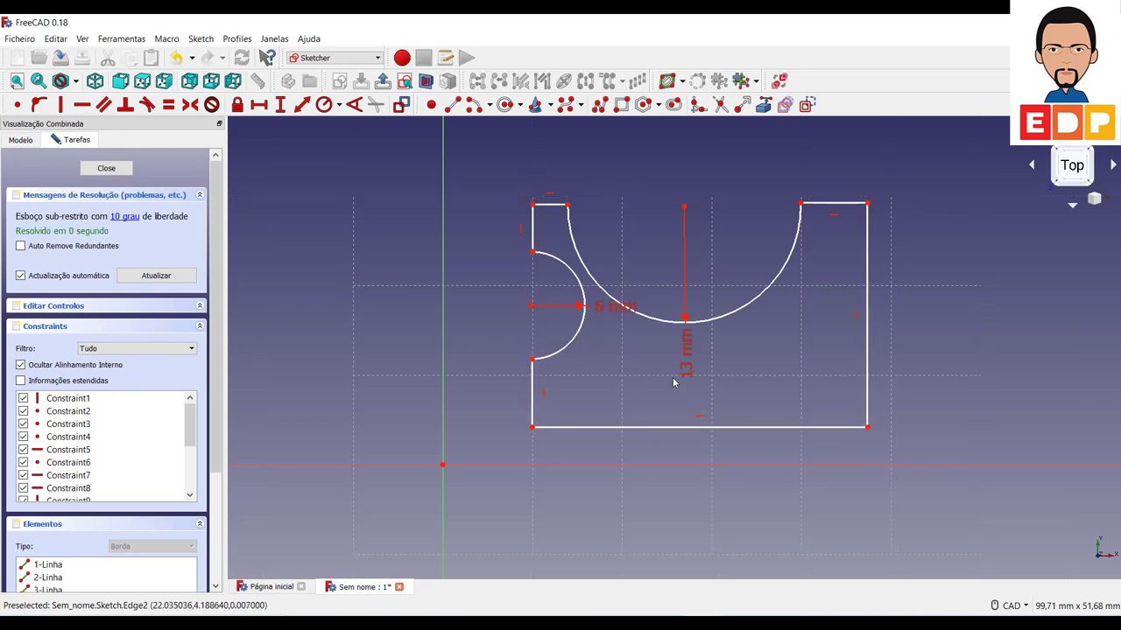
pyautogui.click(751, 428)
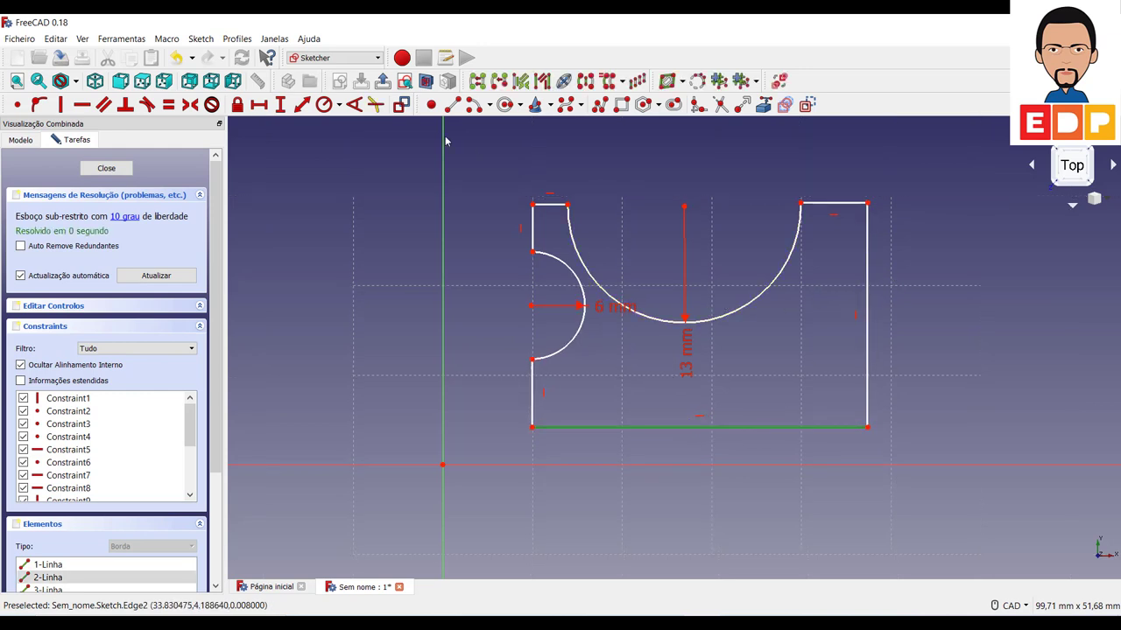
pyautogui.click(258, 104)
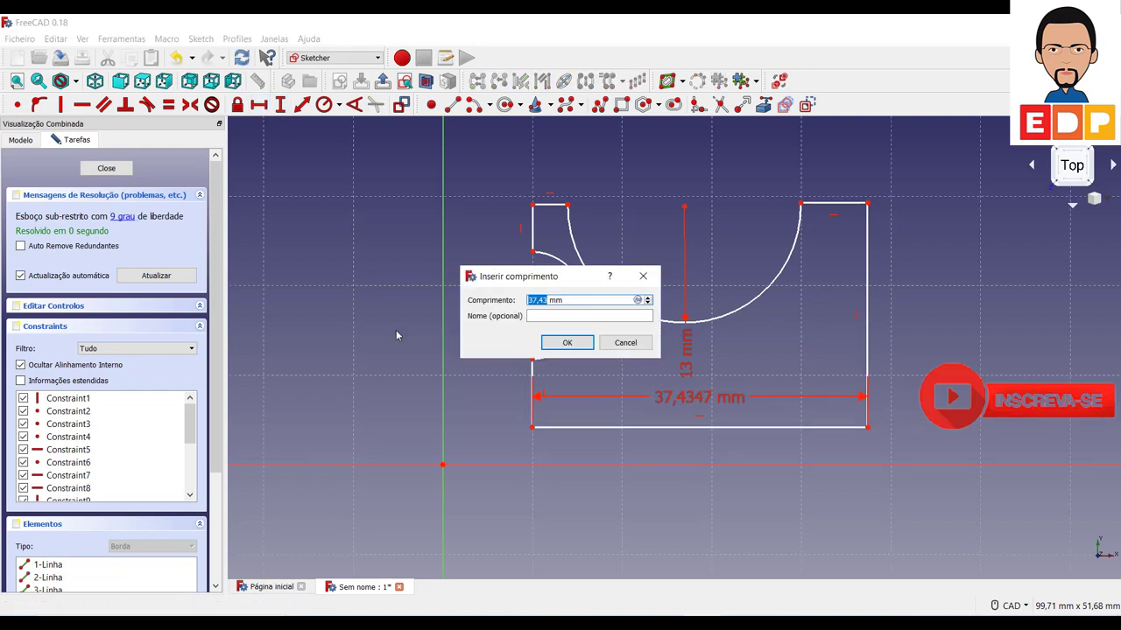
pyautogui.write('50')
pyautogui.press('Return')
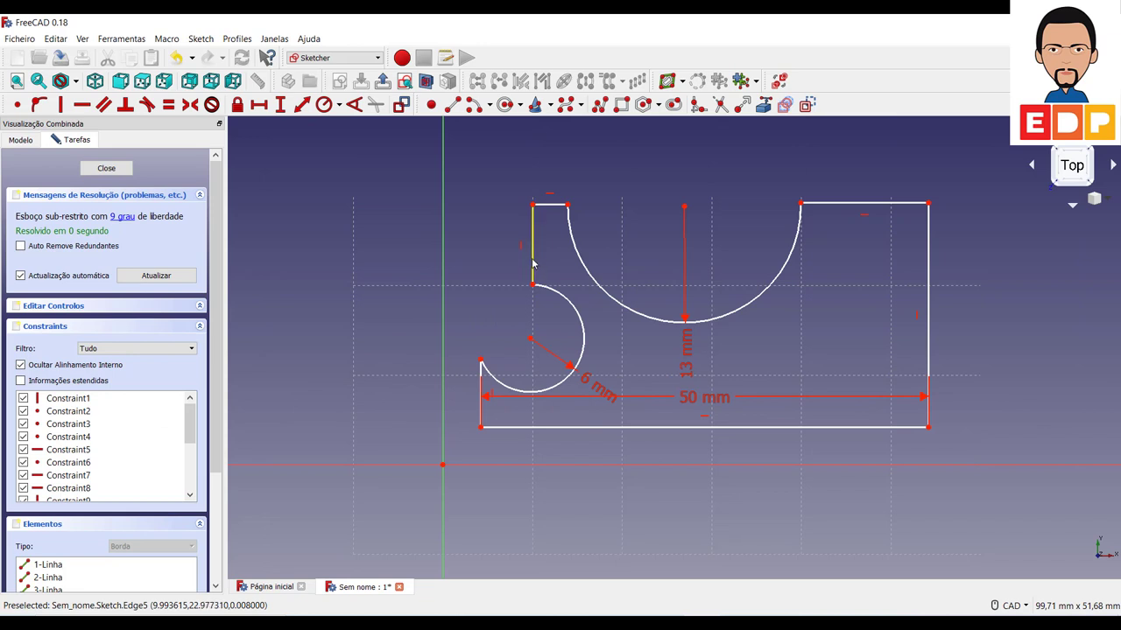
# Realign the upper-left line and left arc centre with the lower-left line, and place the 50 mm dimension below the profile
pyautogui.moveTo(533, 263); pyautogui.dragTo(482, 273)
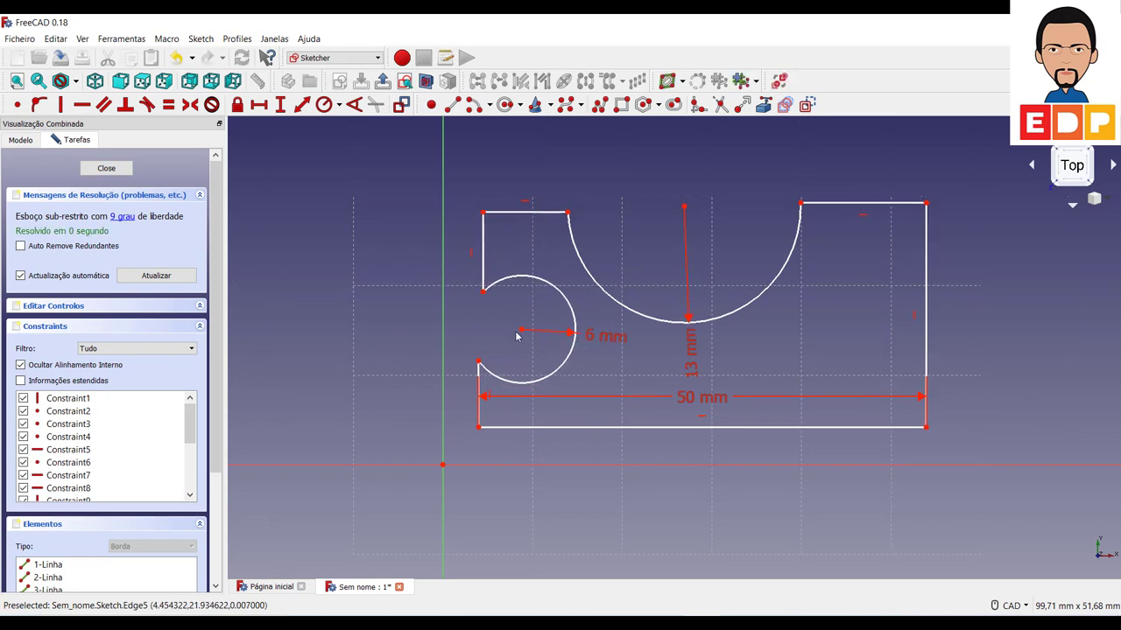
pyautogui.moveTo(521, 332); pyautogui.dragTo(467, 333)
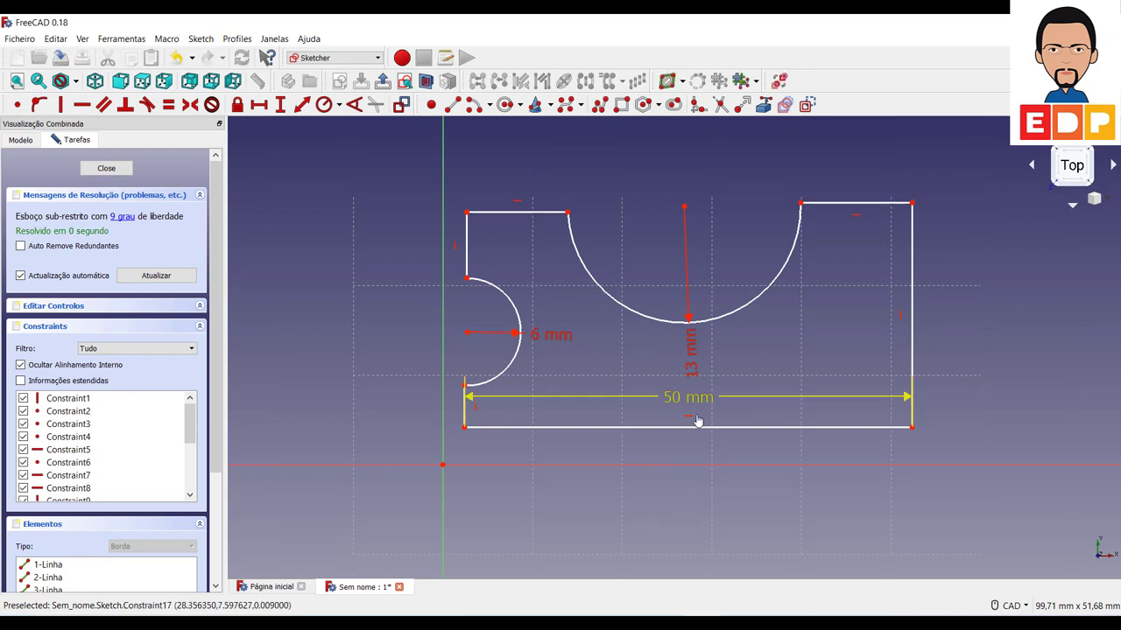
pyautogui.moveTo(695, 406); pyautogui.dragTo(697, 507)
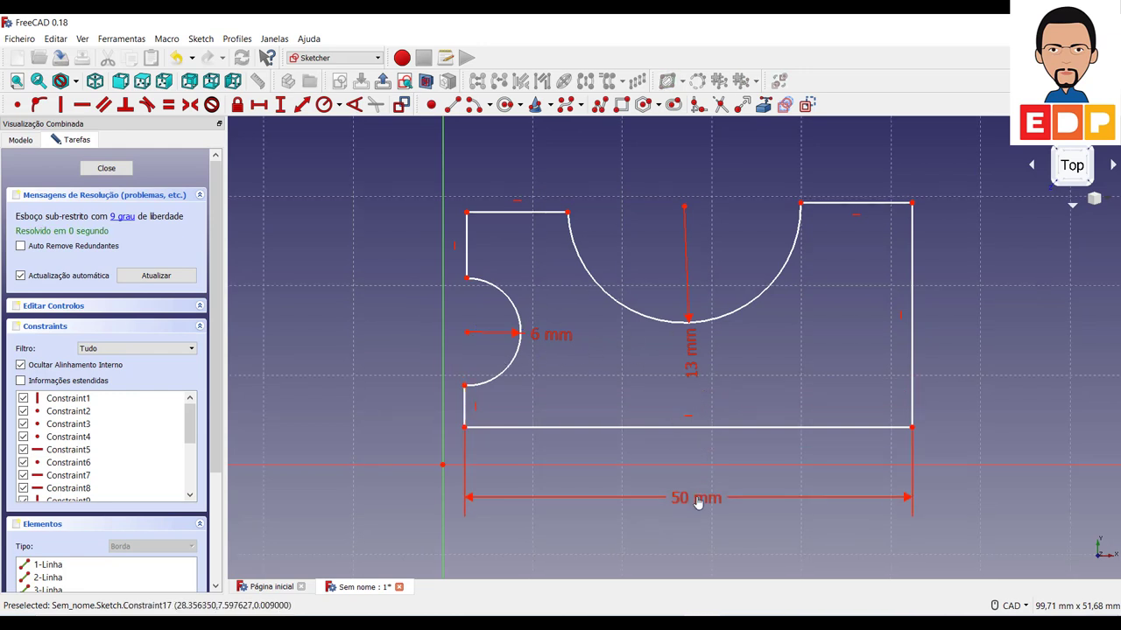
# Constrain the right side's vertical length to 24 mm and place the dimension outside the profile
pyautogui.click(911, 354)
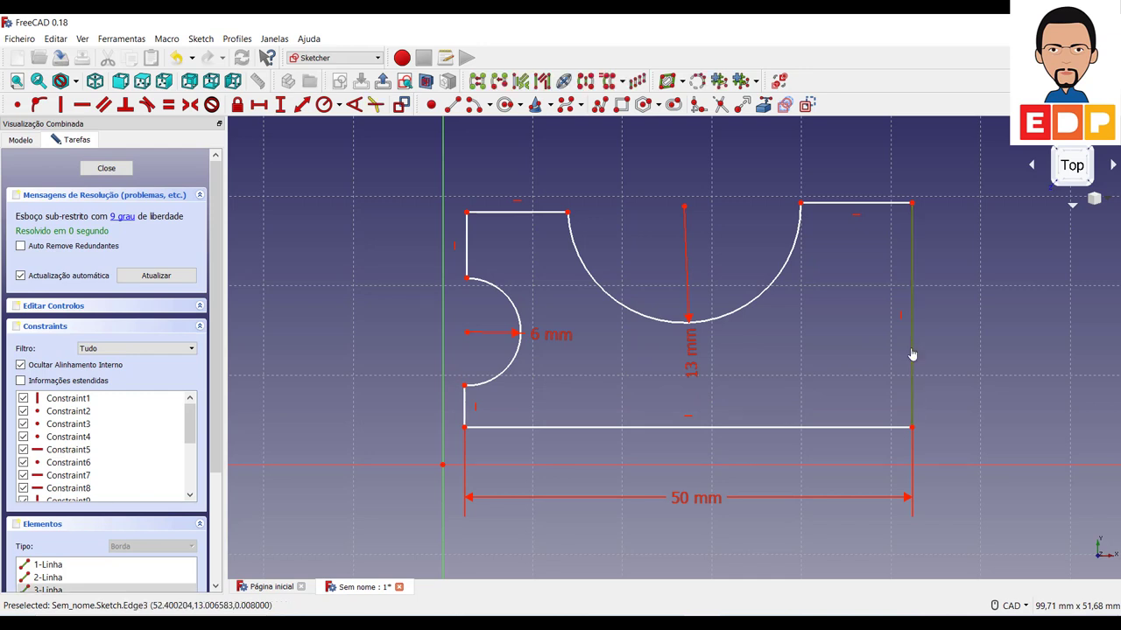
pyautogui.click(280, 104)
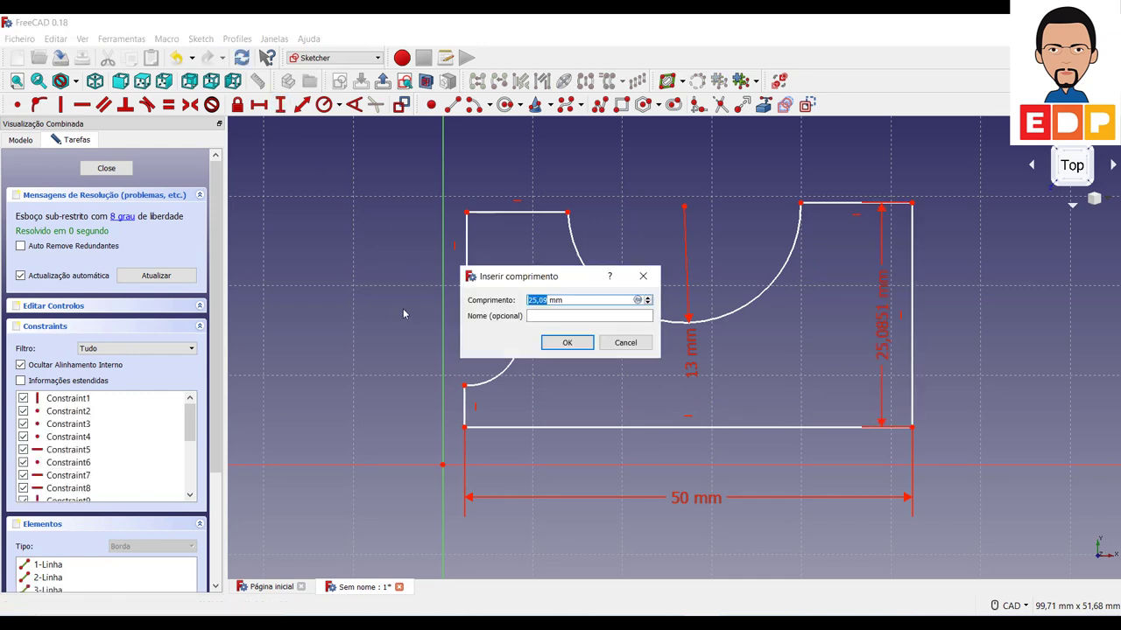
pyautogui.write('24')
pyautogui.press('Return')
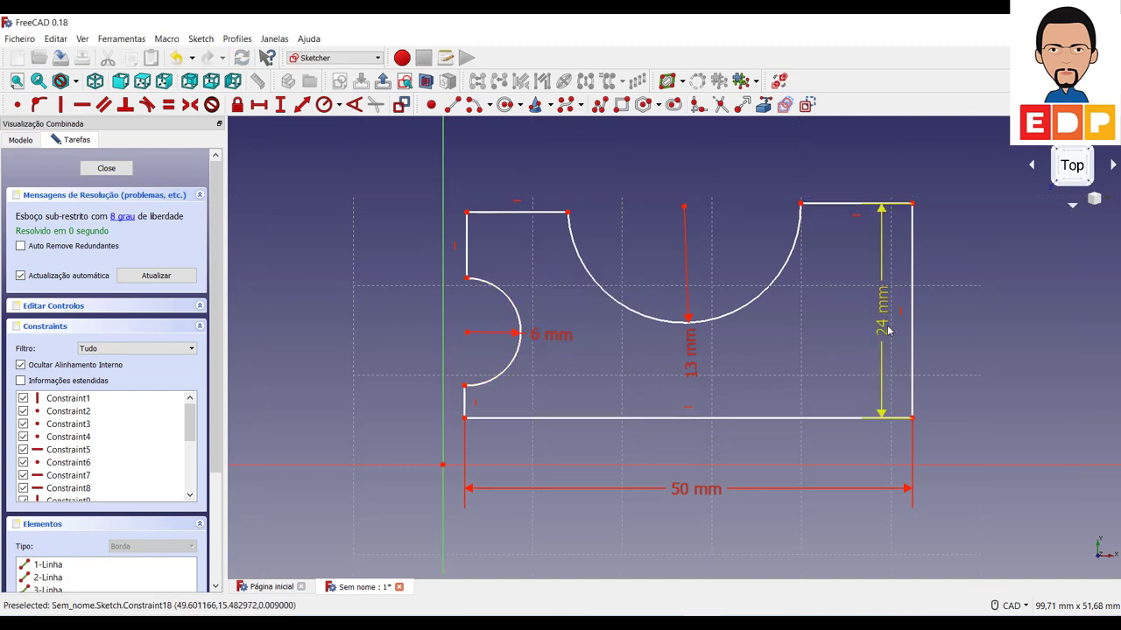
pyautogui.moveTo(902, 332); pyautogui.dragTo(1011, 329)
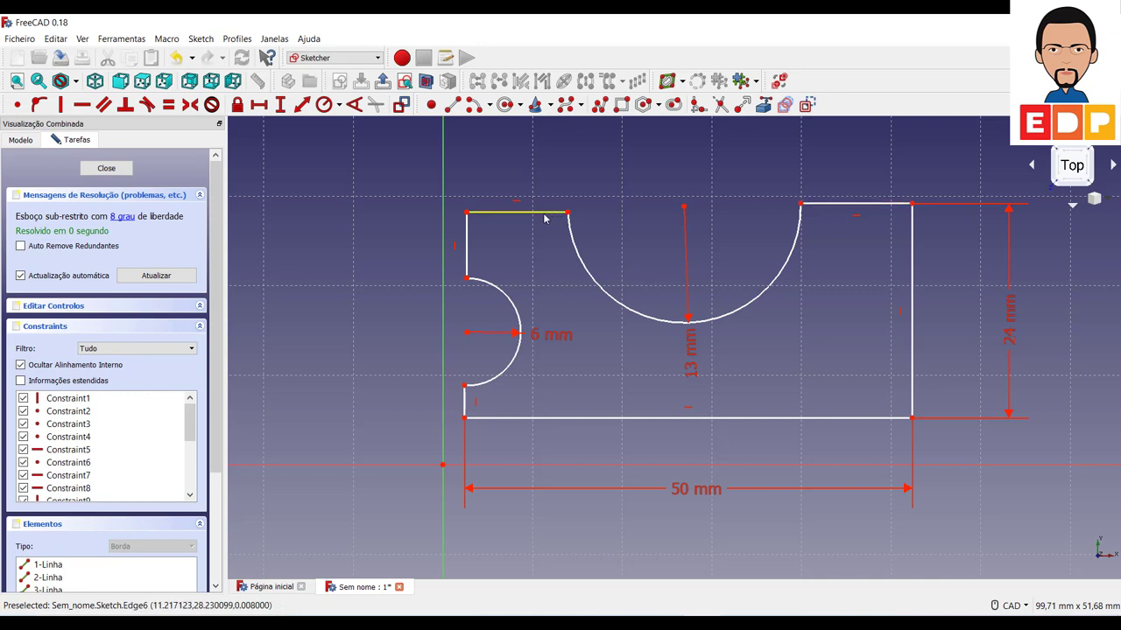
# Raise the top-left line to the top-right line's height and constrain the vertical distance between the two left corners to 24 mm
pyautogui.moveTo(545, 217); pyautogui.dragTo(546, 212)
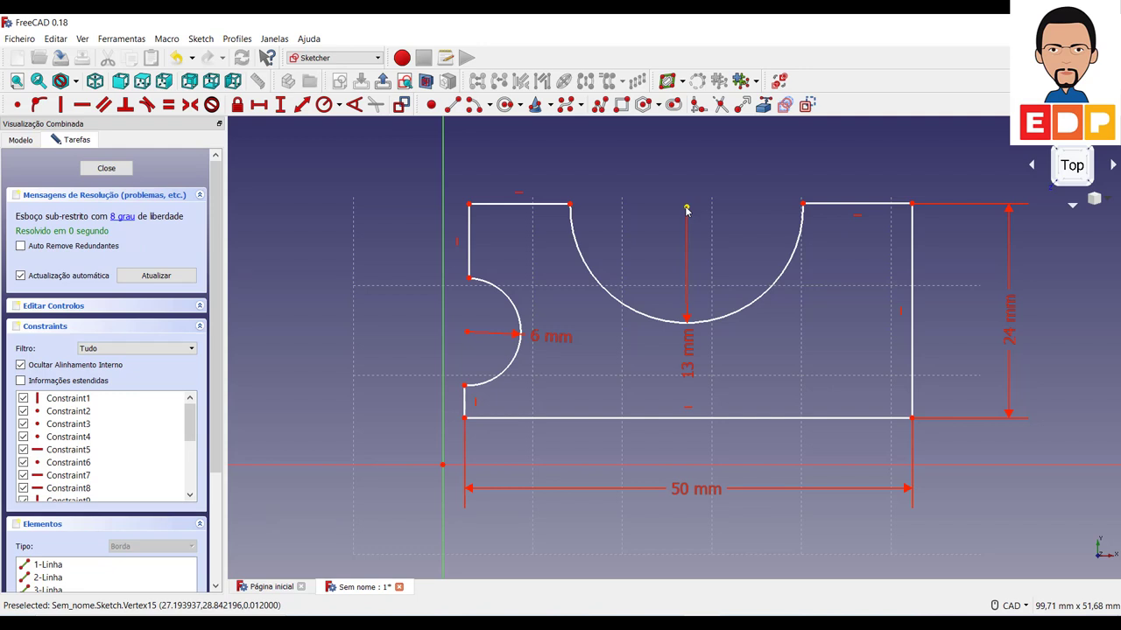
pyautogui.moveTo(474, 230); pyautogui.dragTo(469, 247)
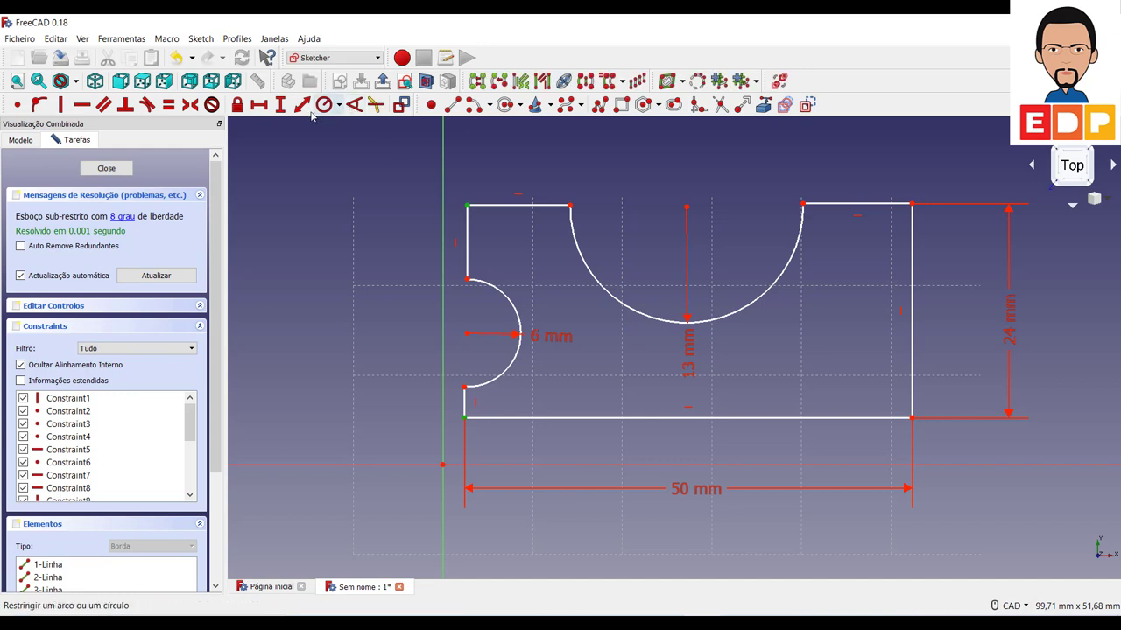
pyautogui.click(280, 105)
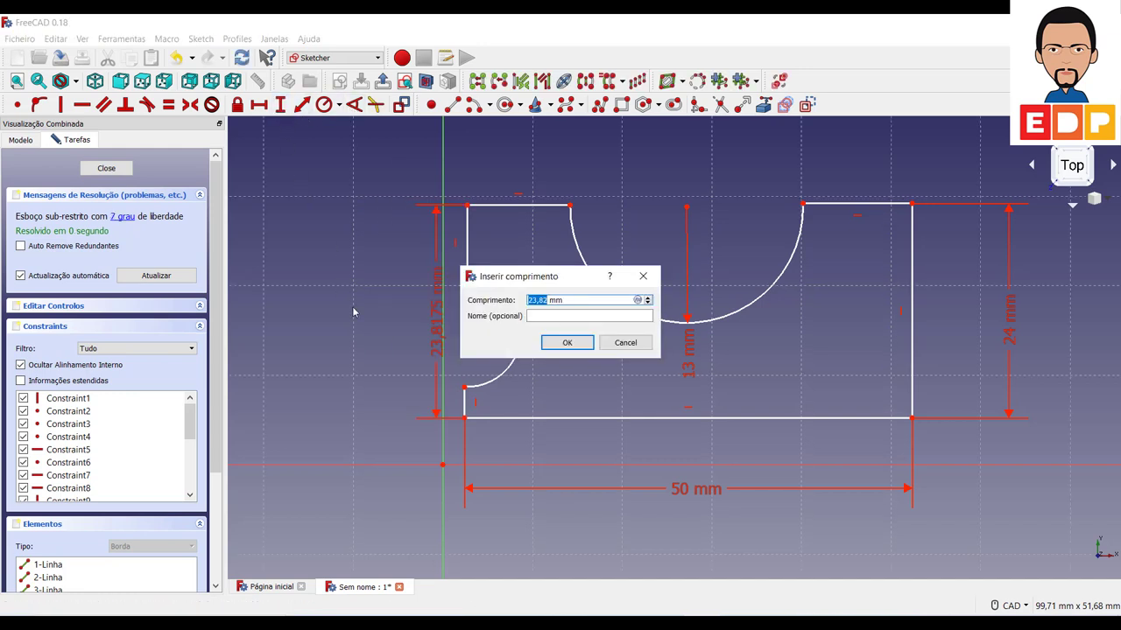
pyautogui.write('24')
pyautogui.press('Return')
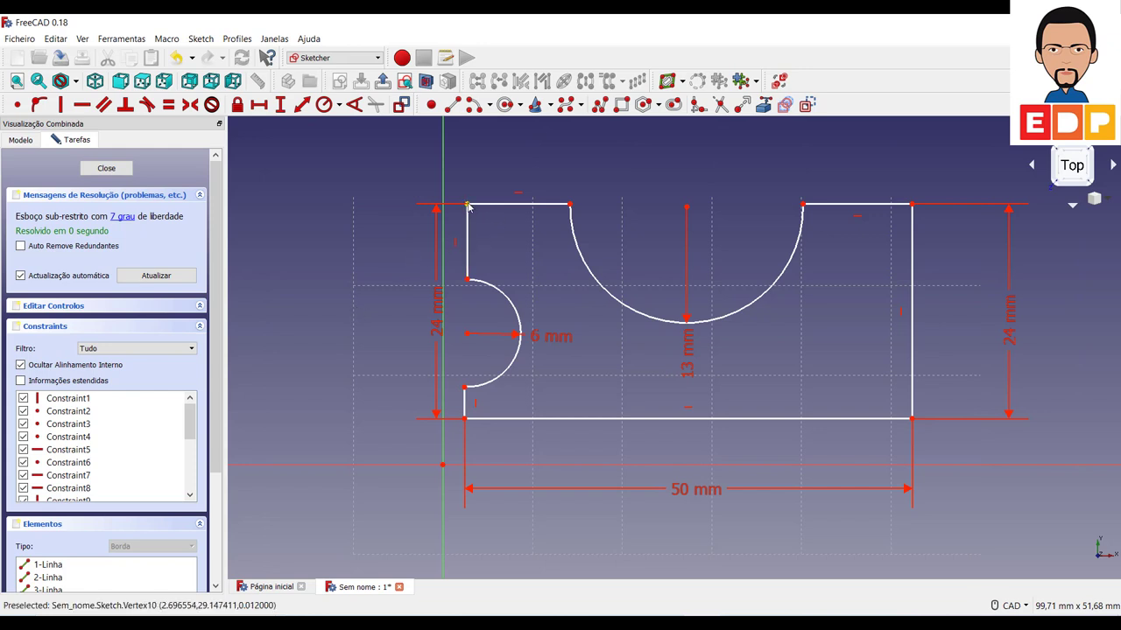
# Constrain the horizontal distance between the upper-left and upper-right corners to 50 mm
pyautogui.click(467, 205)
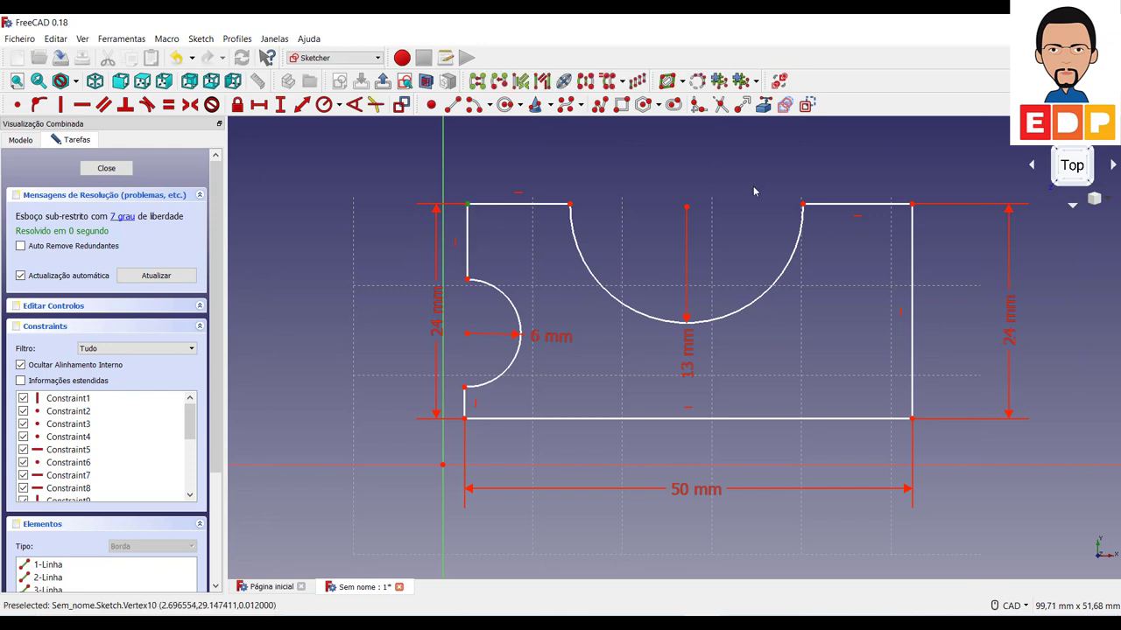
pyautogui.click(913, 206)
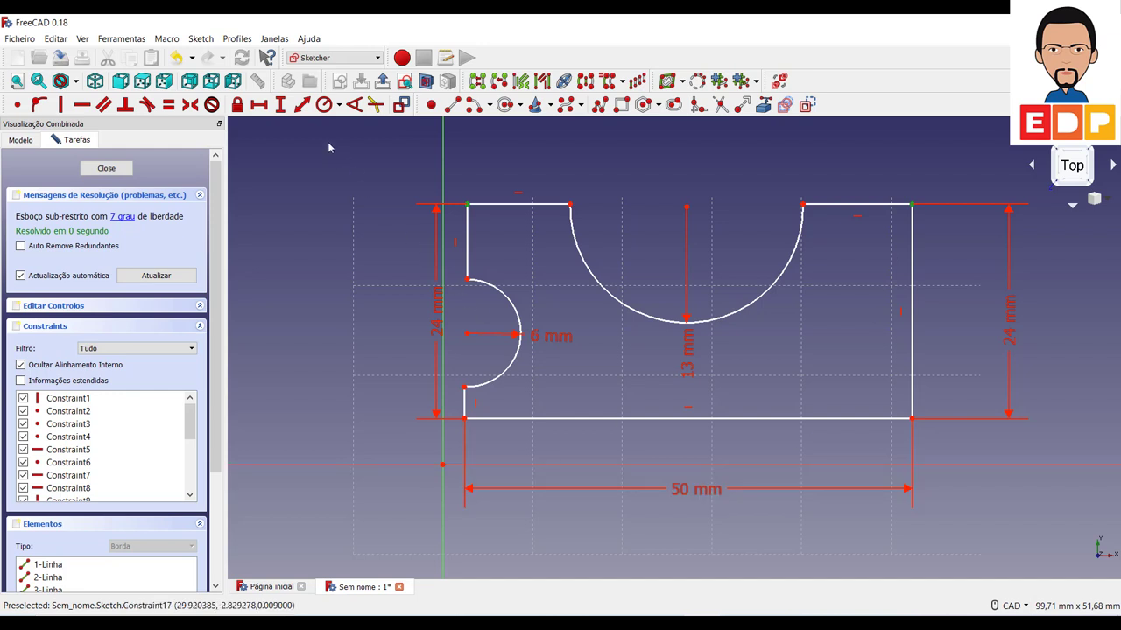
pyautogui.click(259, 104)
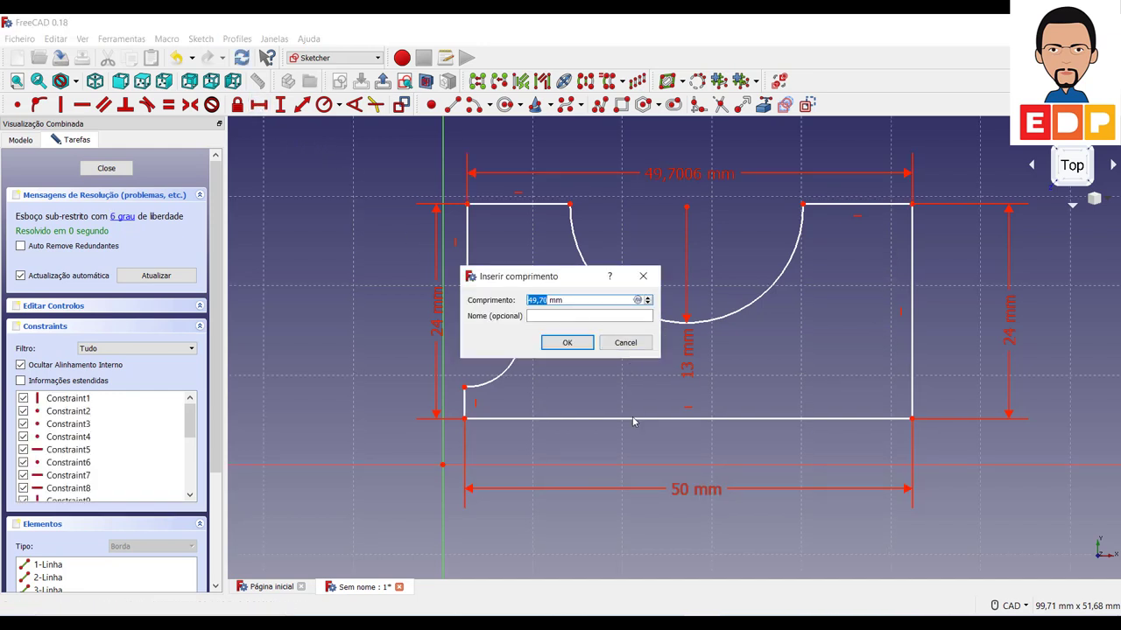
pyautogui.write('5')
pyautogui.press('Return')
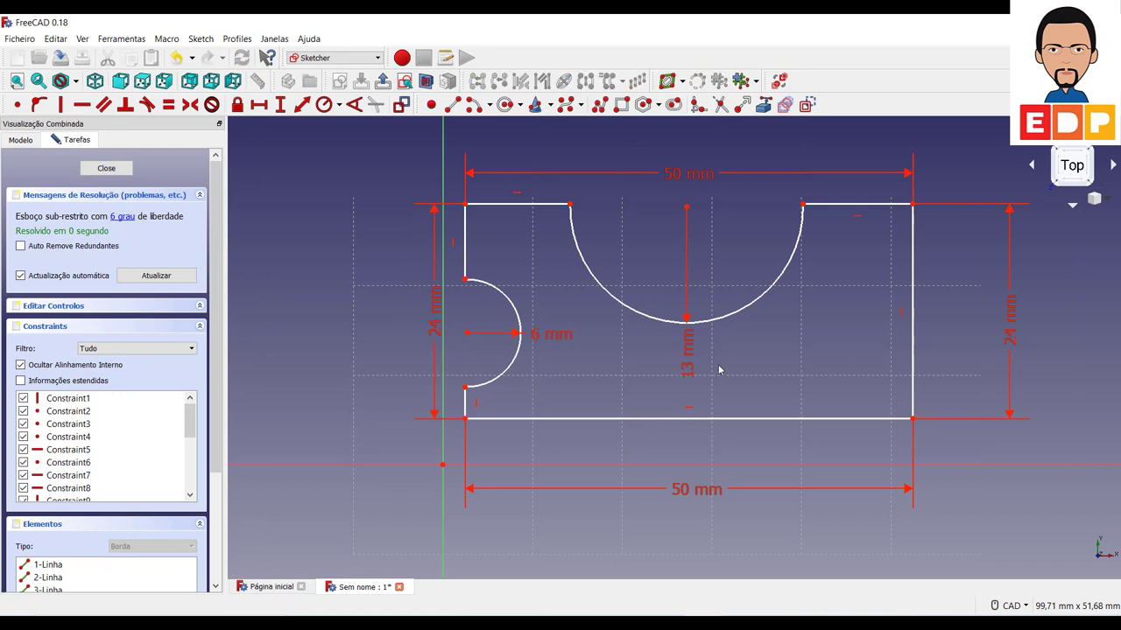
# Constrain the horizontal distance between the left arc's centre and its lower endpoint to 0 mm
pyautogui.click(468, 336)
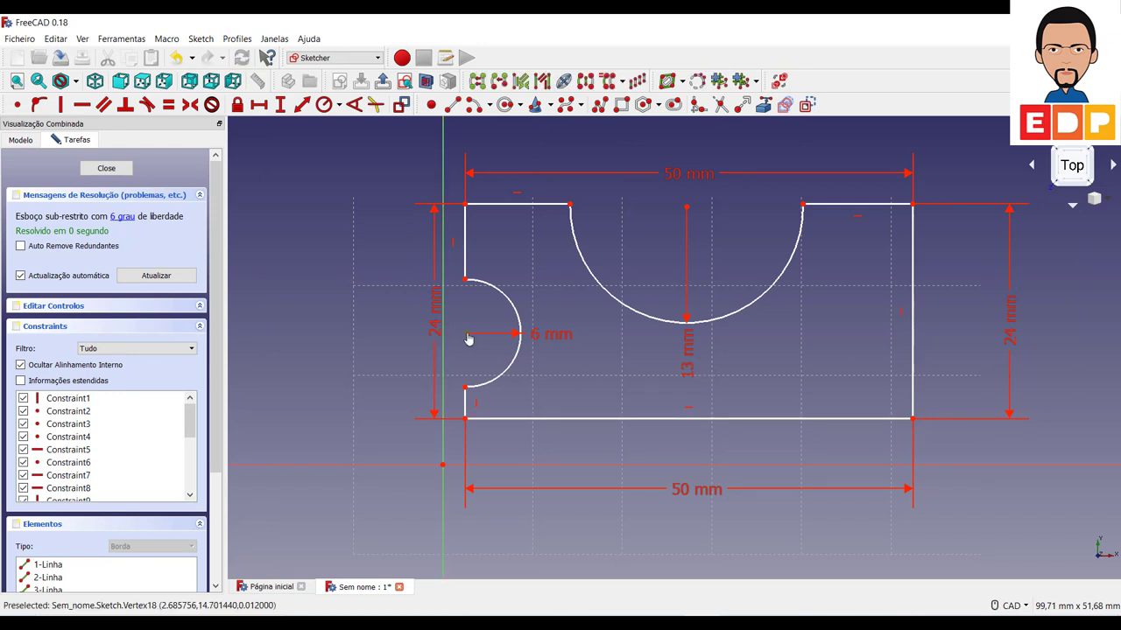
pyautogui.click(465, 388)
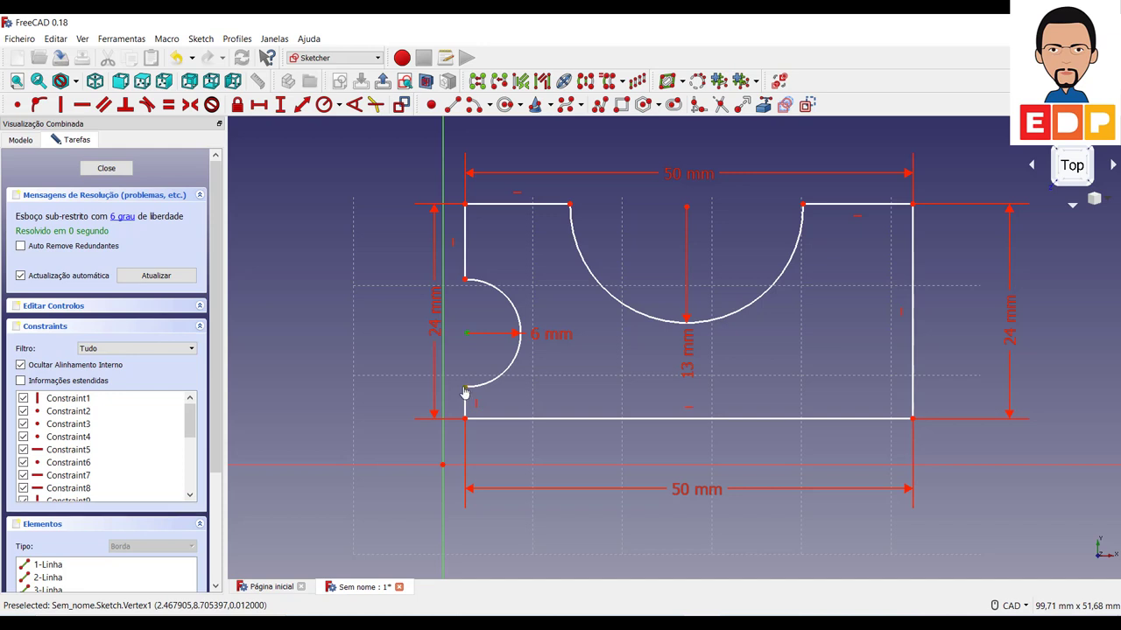
pyautogui.click(259, 105)
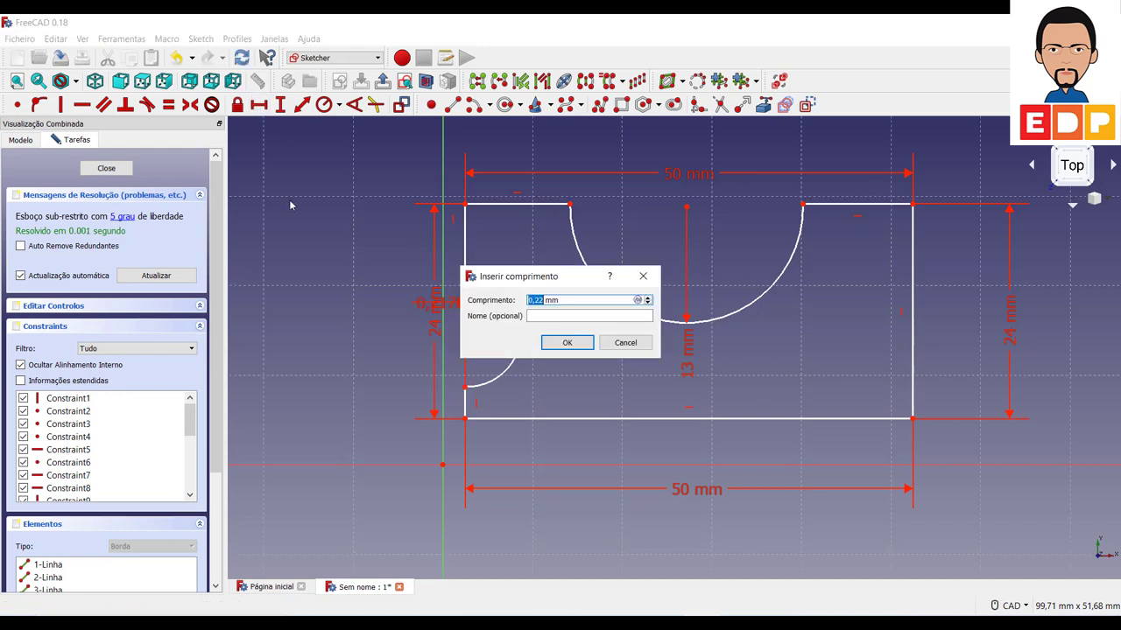
pyautogui.write('0')
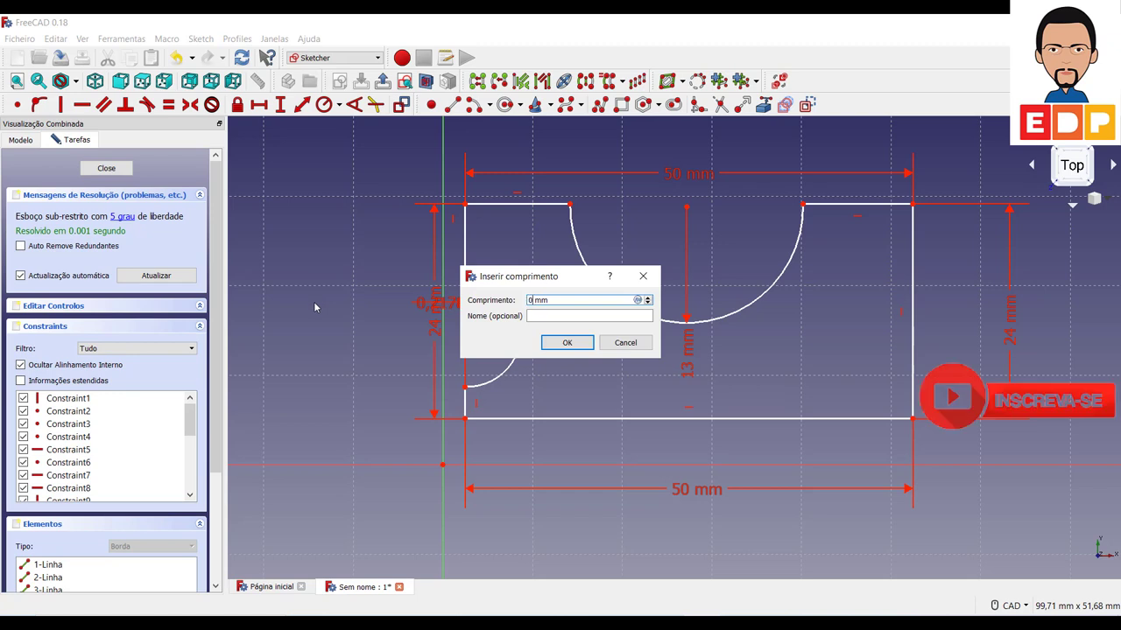
pyautogui.press('Return')
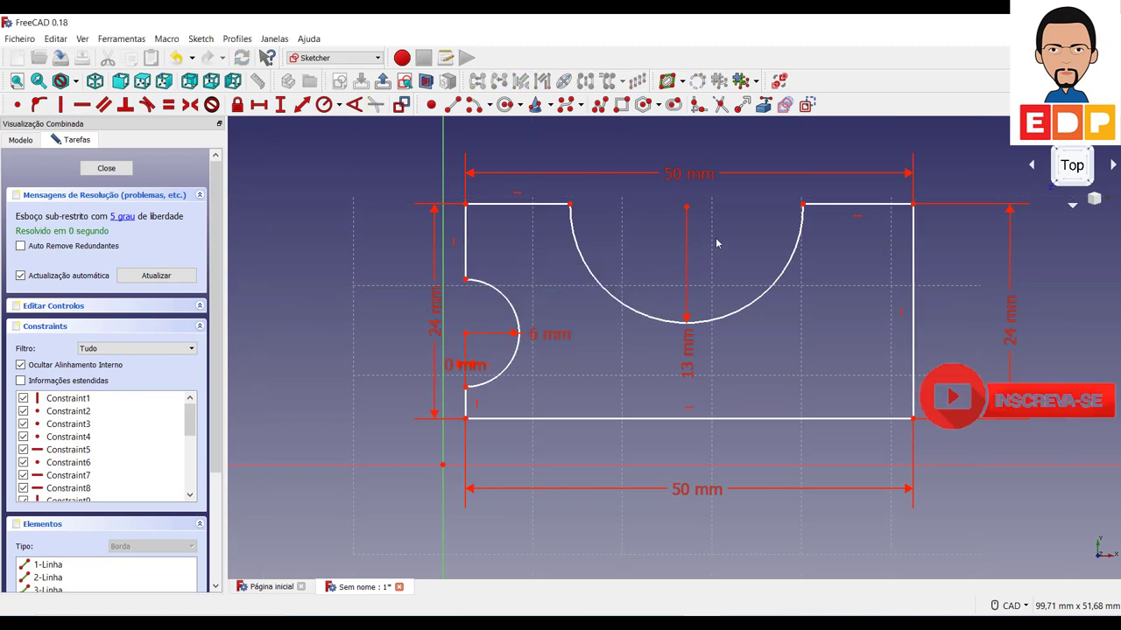
pyautogui.click(687, 208)
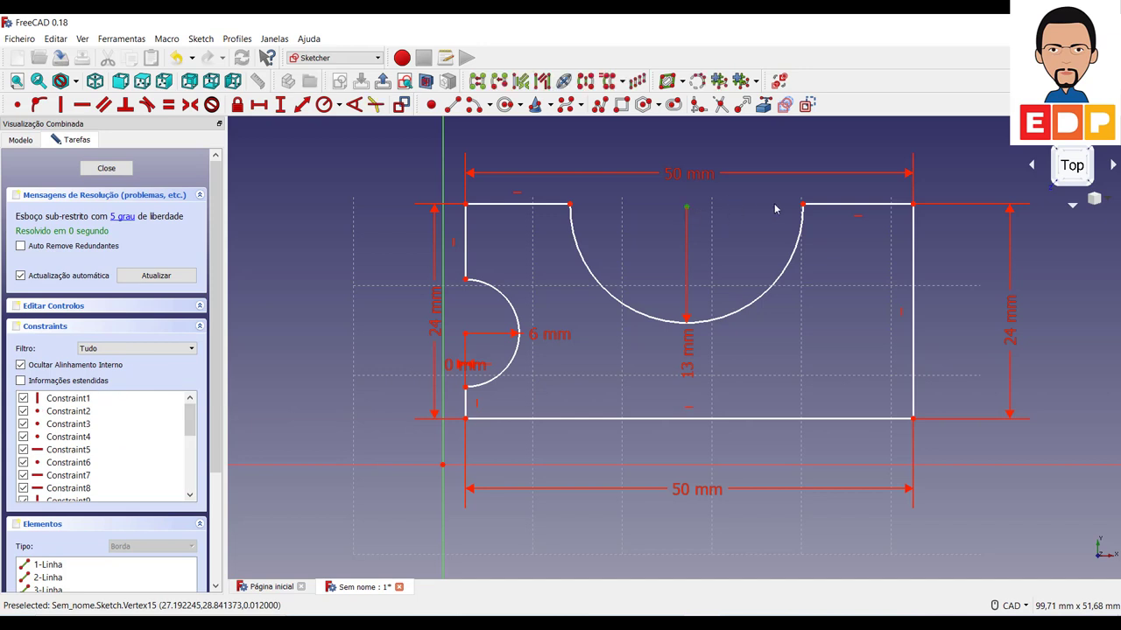
pyautogui.click(803, 214)
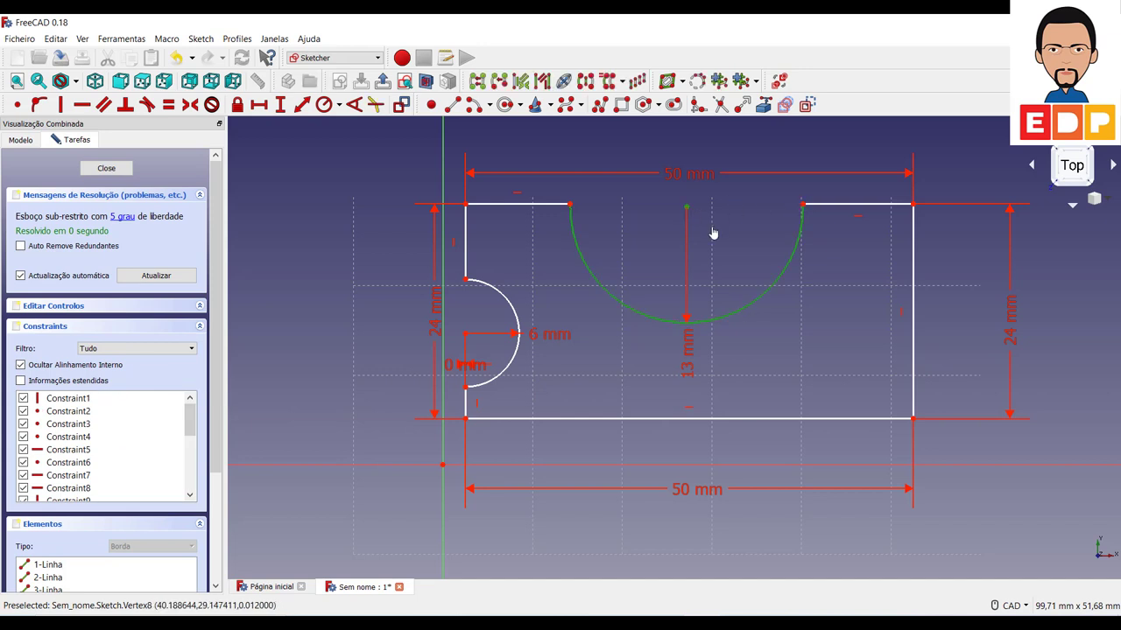
pyautogui.click(872, 350)
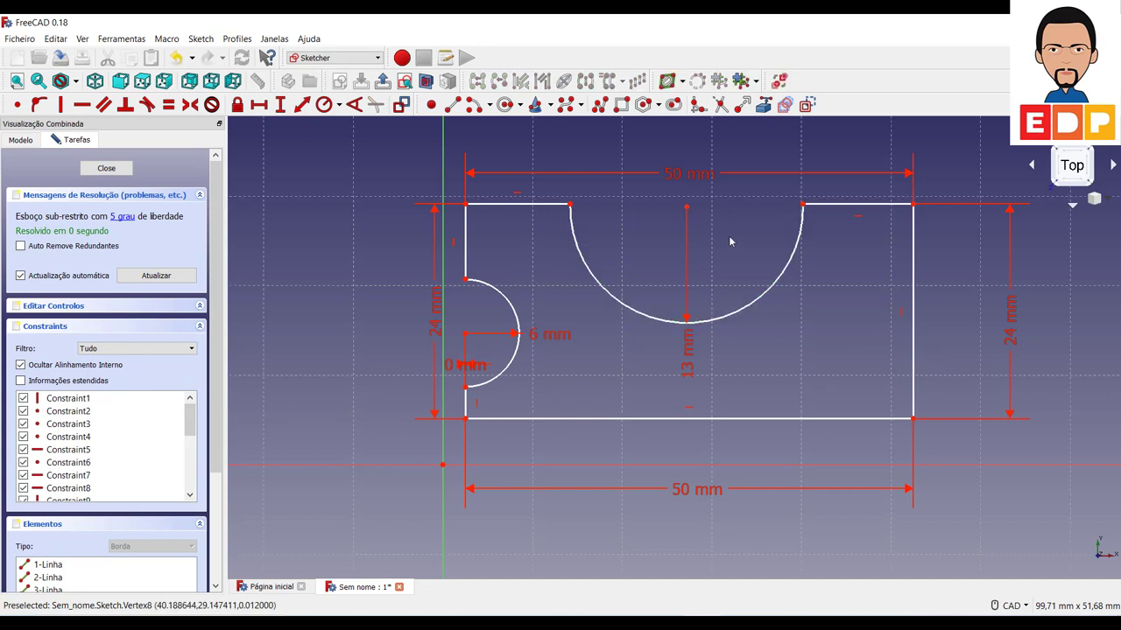
# Constrain the vertical distance between the top arc's centre and its right endpoint to 0 mm, and pull the profile's bottom edge slightly down
pyautogui.click(688, 209)
pyautogui.click(803, 205)
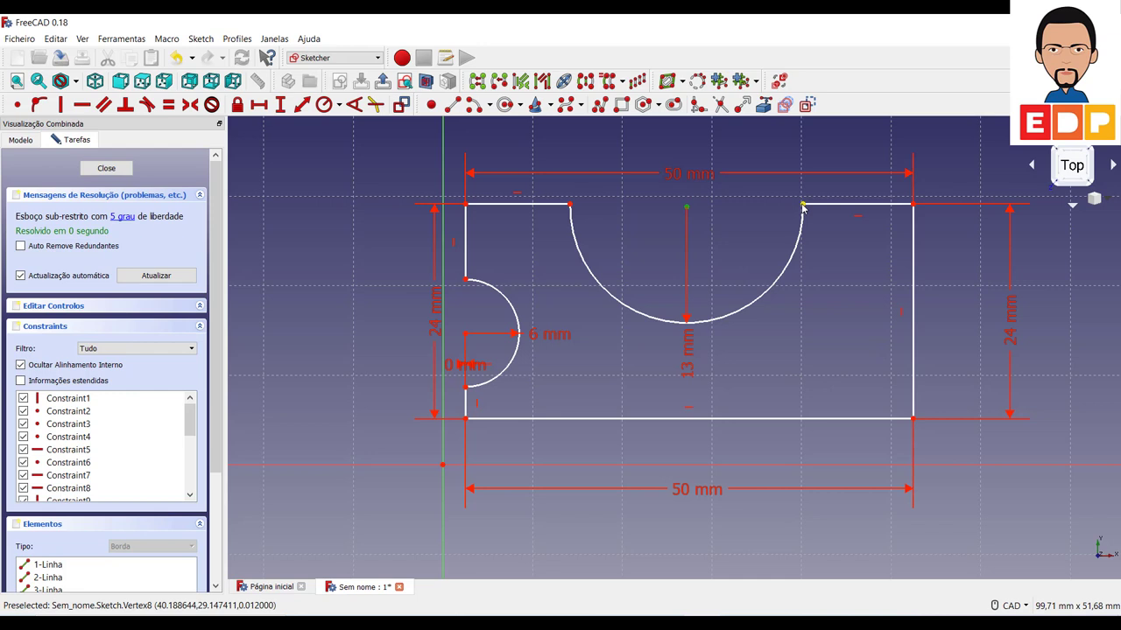
pyautogui.click(298, 106)
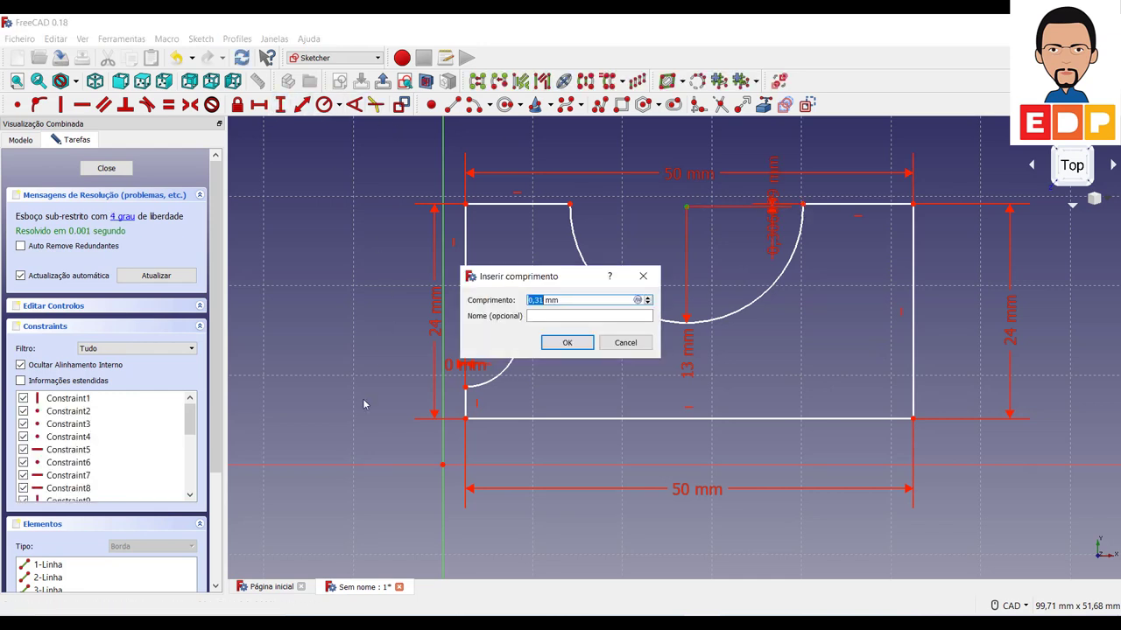
pyautogui.write('0')
pyautogui.press('Return')
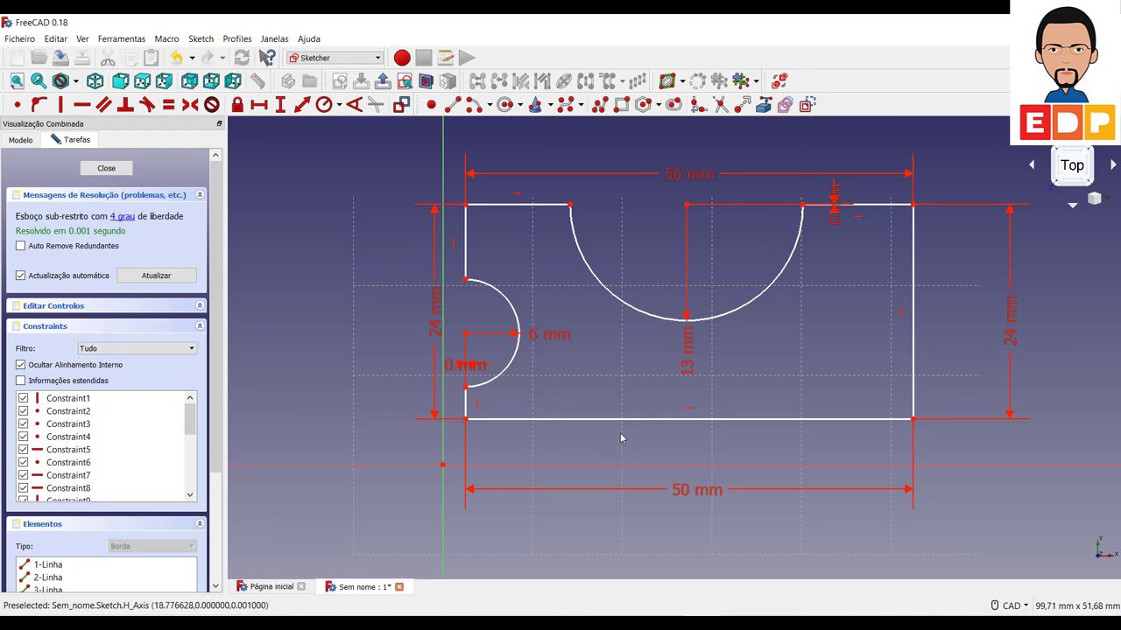
pyautogui.moveTo(625, 419)
pyautogui.mouseDown()
pyautogui.moveTo(630, 458)
pyautogui.moveTo(633, 418)
pyautogui.moveTo(633, 435)
pyautogui.mouseUp()
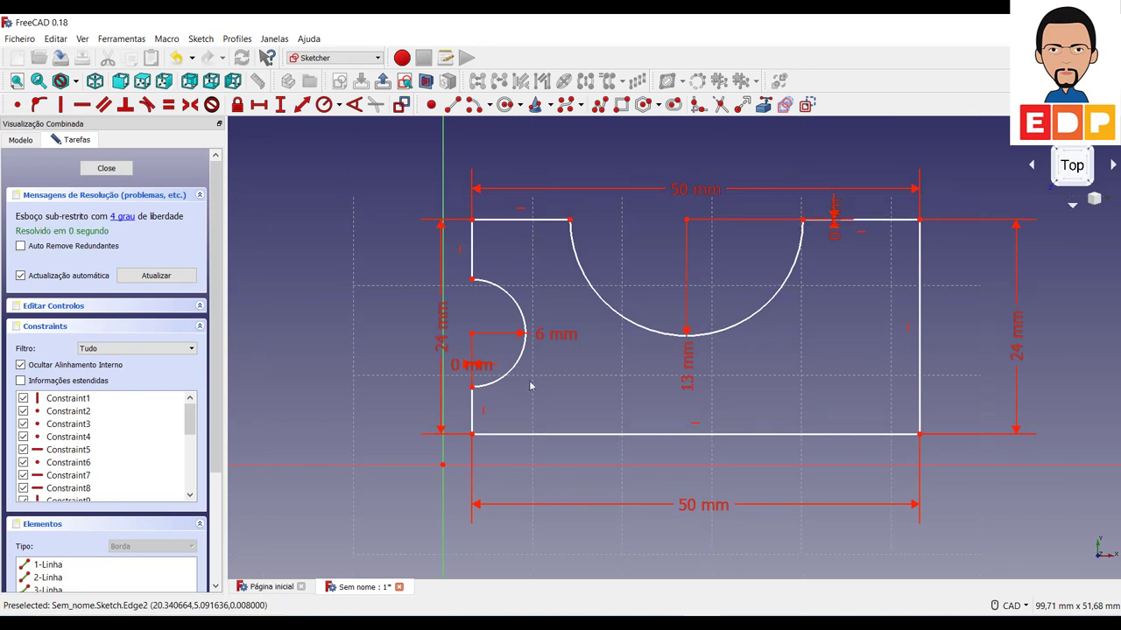
# Constrain the left arc centre's height above the bottom-left corner to 10 mm and place the left 24 mm dimension farther outside the profile
pyautogui.click(472, 336)
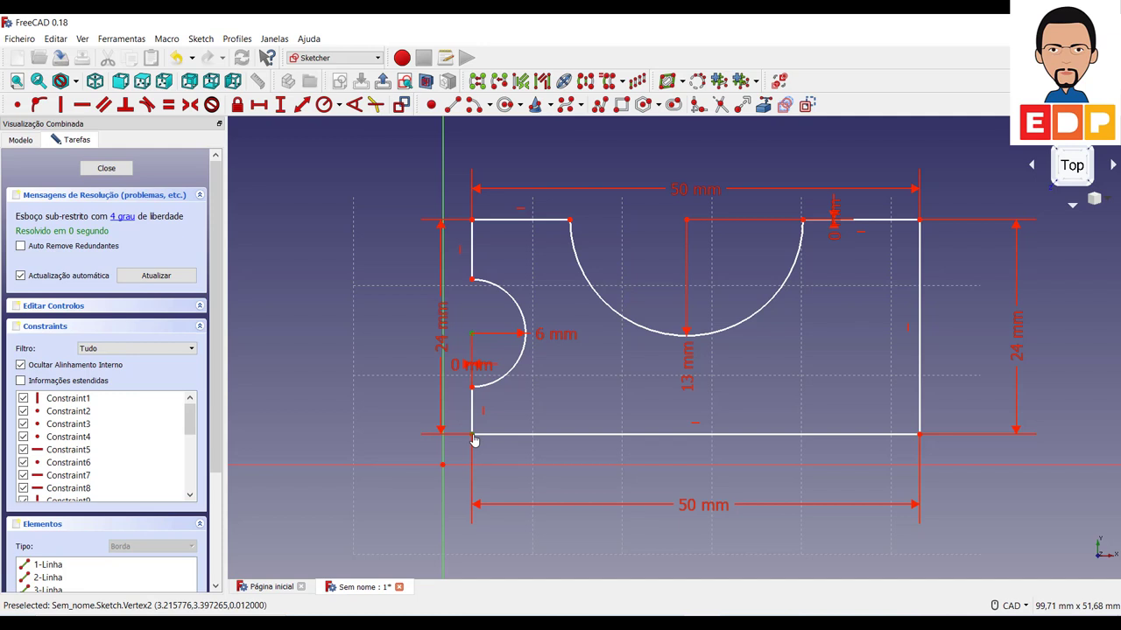
pyautogui.click(282, 111)
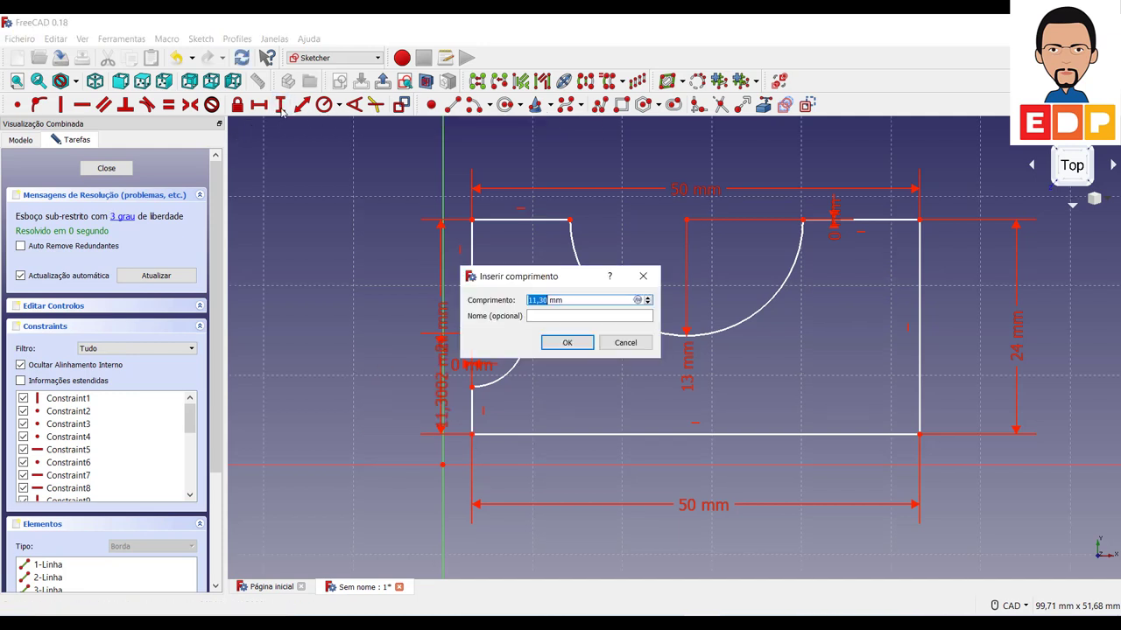
pyautogui.write('10')
pyautogui.press('Return')
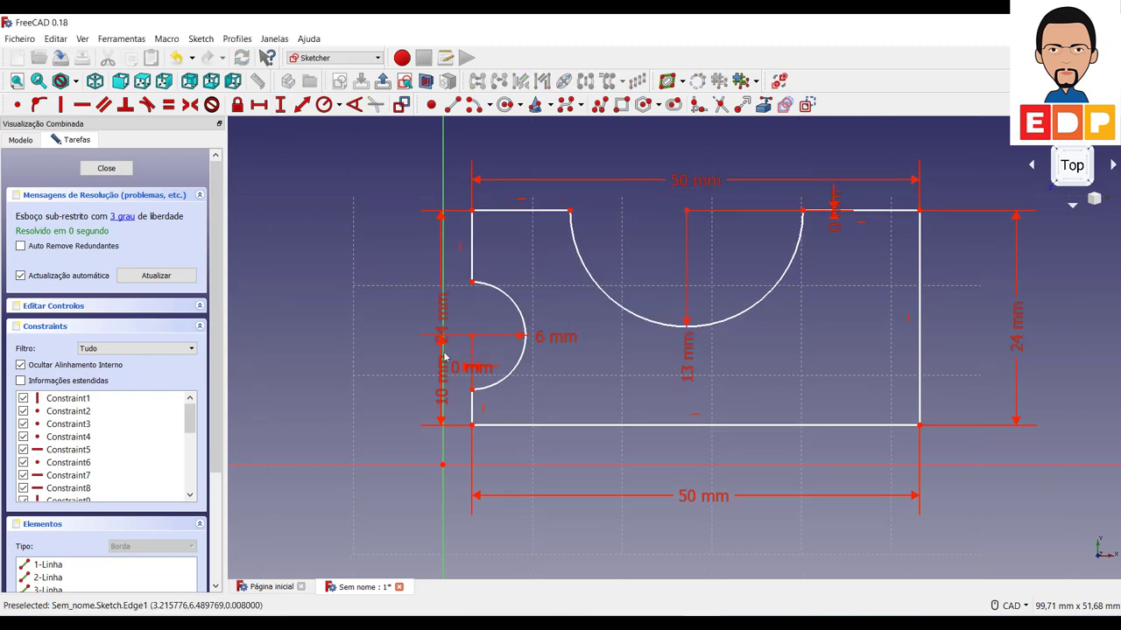
pyautogui.moveTo(442, 315); pyautogui.dragTo(362, 313)
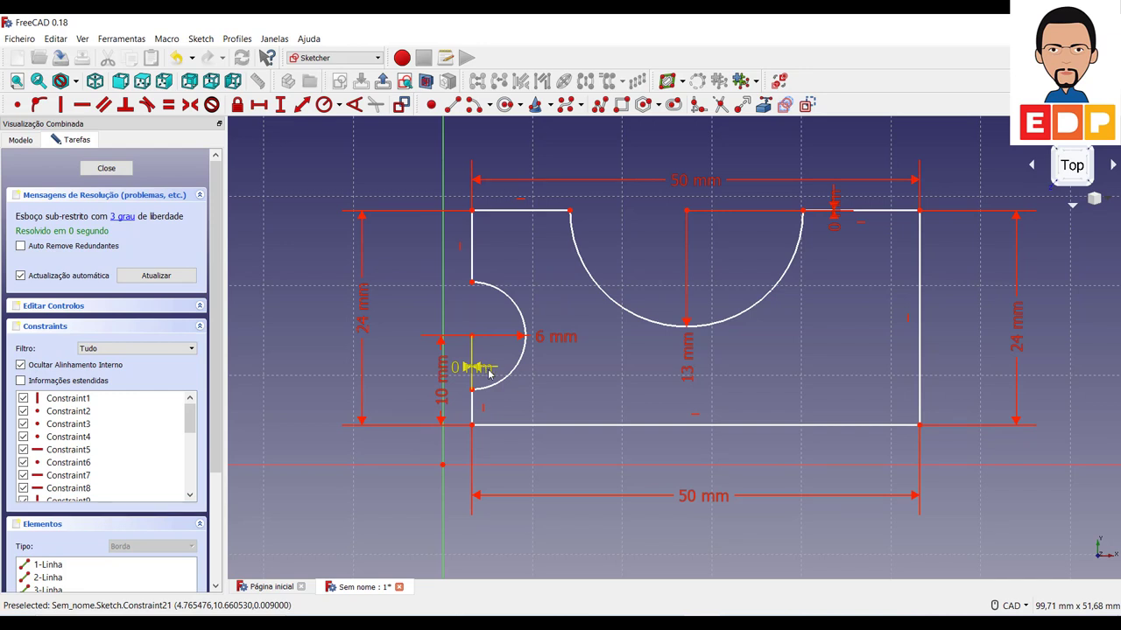
# Constrain the horizontal distance from the top-left corner to the top arc's centre to 20 mm, and shift the profile away from the vertical axis
pyautogui.click(687, 212)
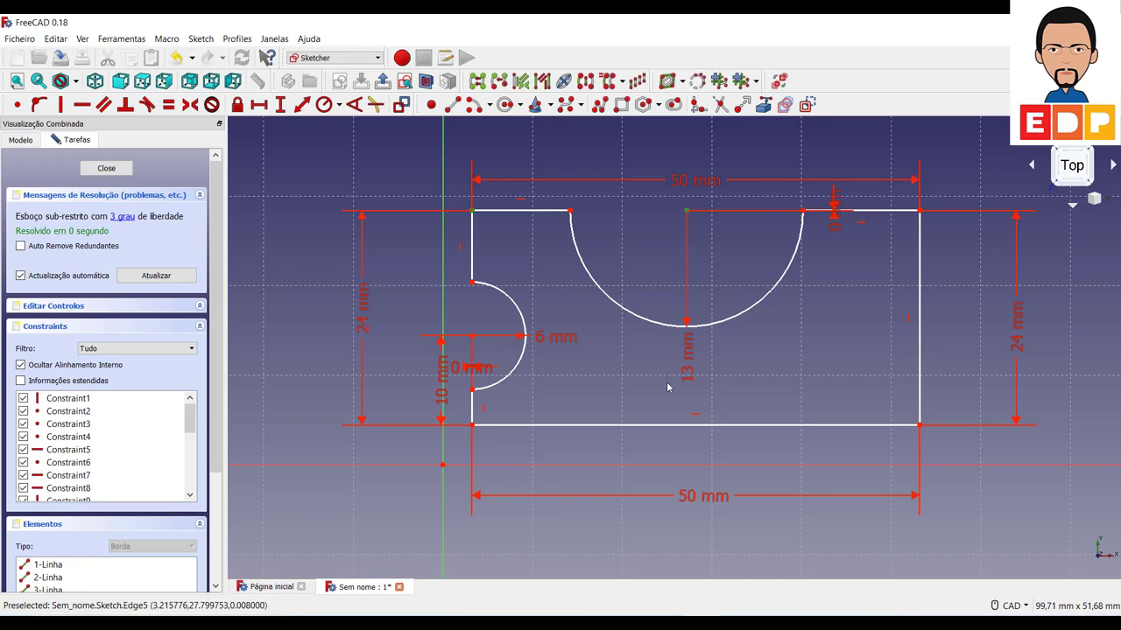
pyautogui.click(258, 104)
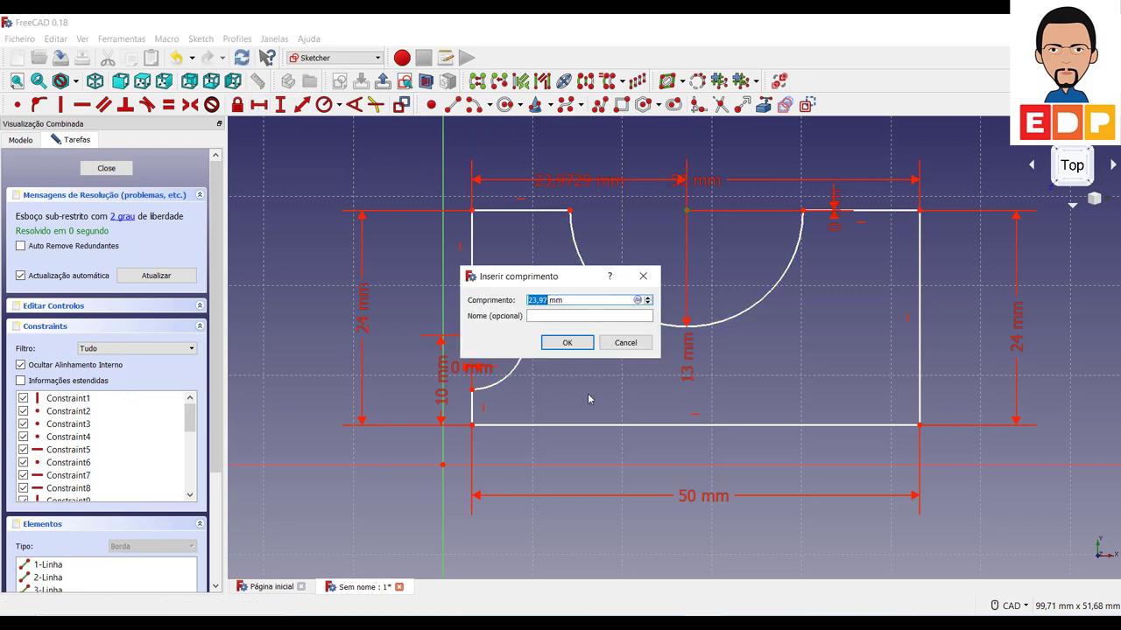
pyautogui.write('20')
pyautogui.press('Return')
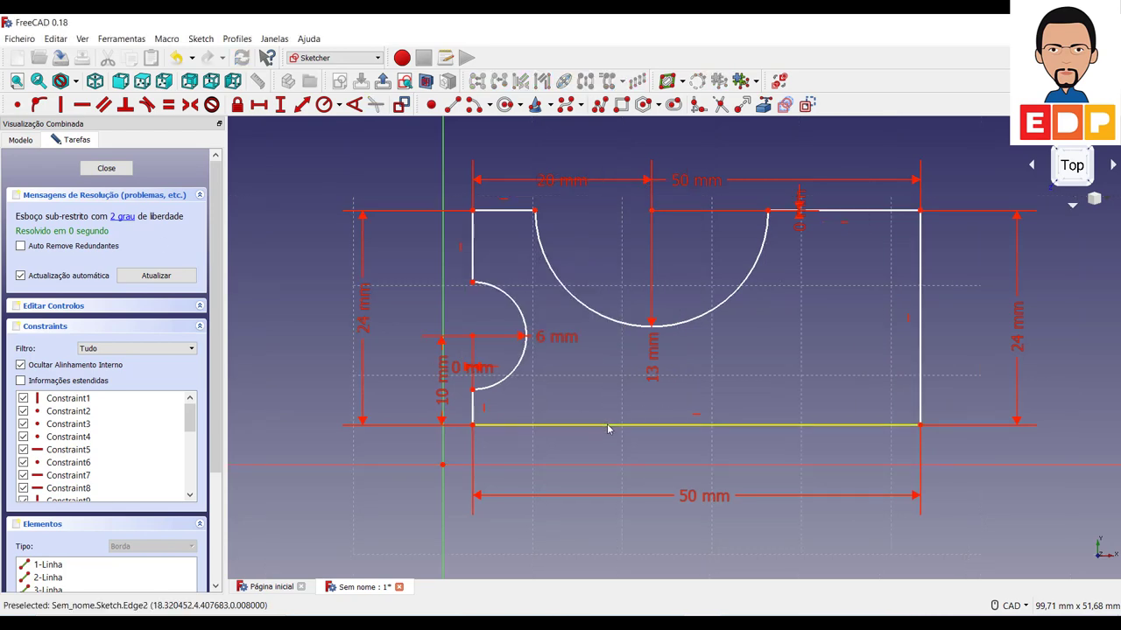
pyautogui.moveTo(606, 427)
pyautogui.mouseDown()
pyautogui.moveTo(727, 427)
pyautogui.moveTo(674, 423)
pyautogui.moveTo(650, 438)
pyautogui.mouseUp()
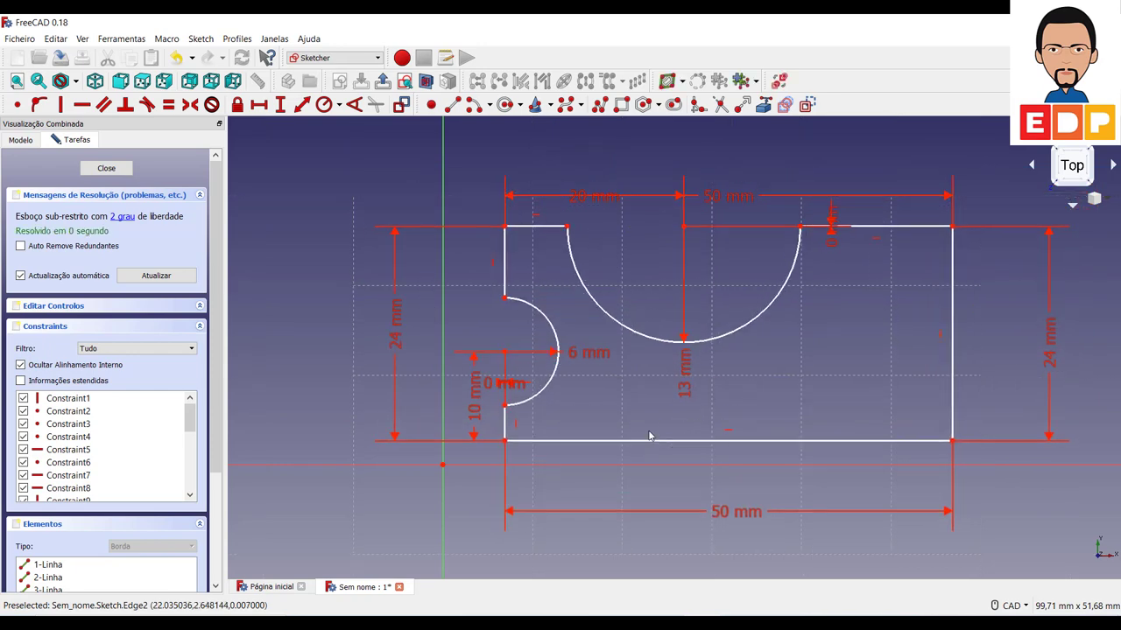
# Make the profile's bottom-left corner coincident with the sketch origin and close the sketch
pyautogui.click(505, 443)
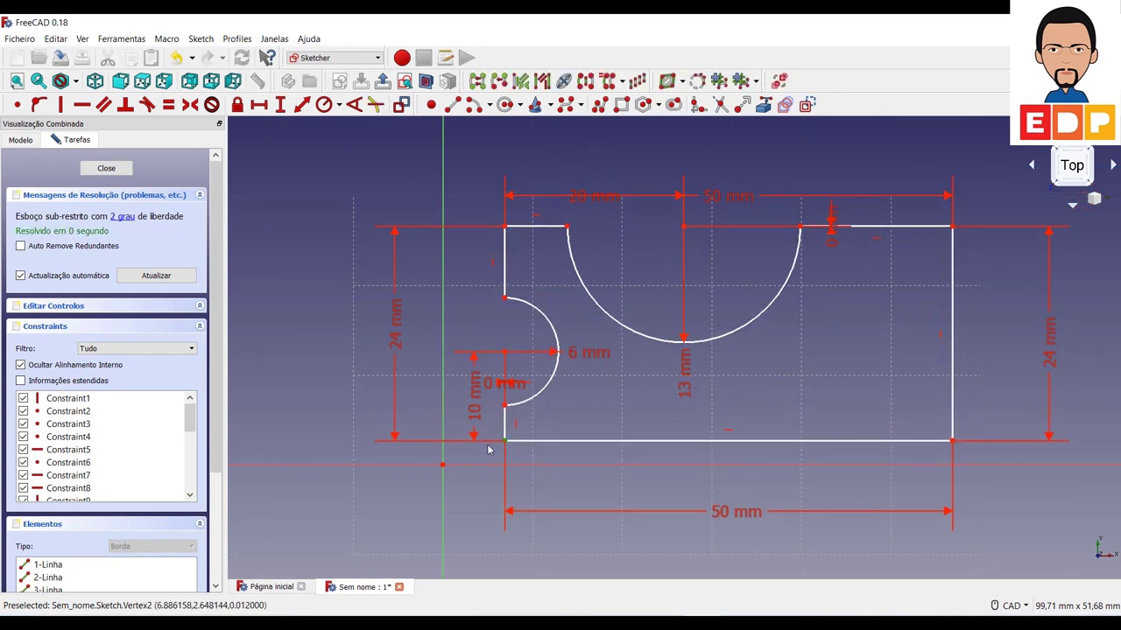
pyautogui.click(443, 465)
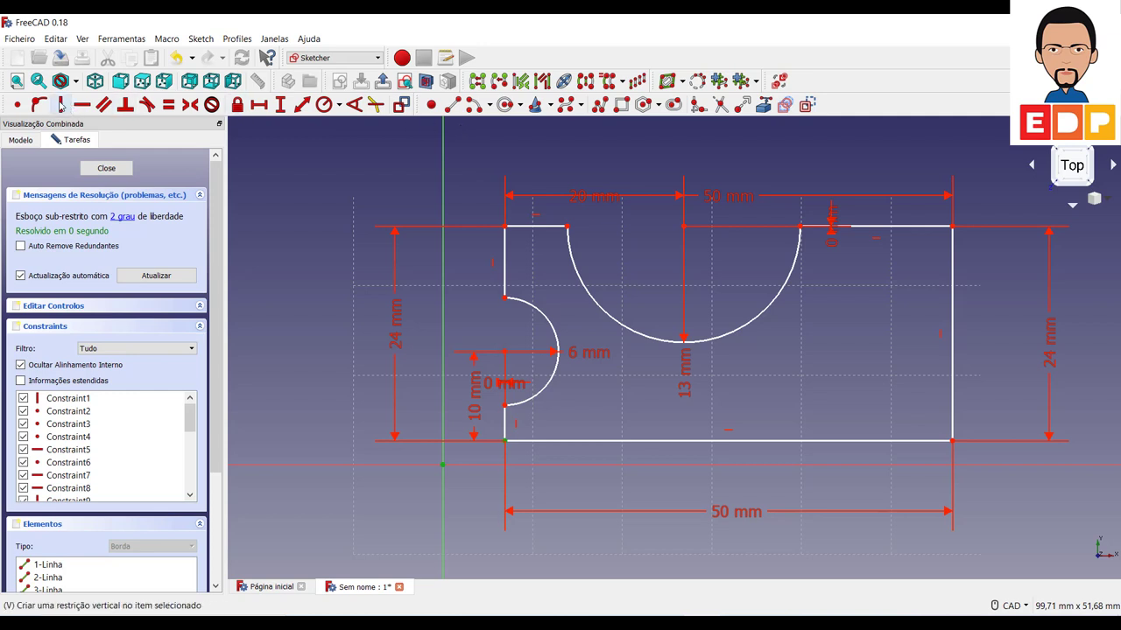
pyautogui.click(15, 106)
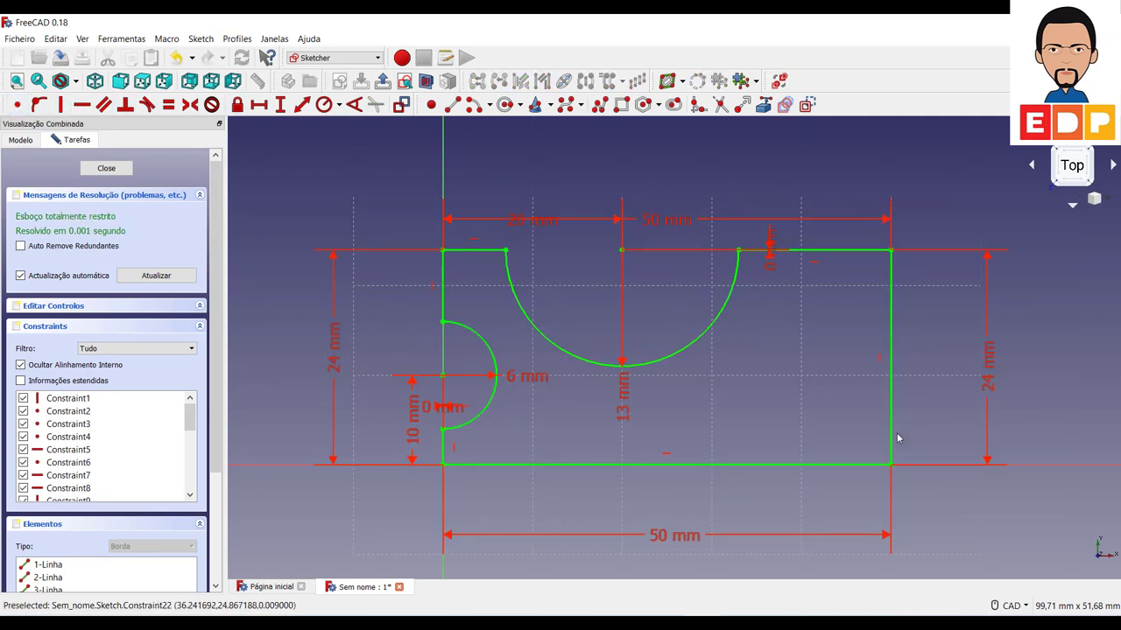
pyautogui.click(106, 167)
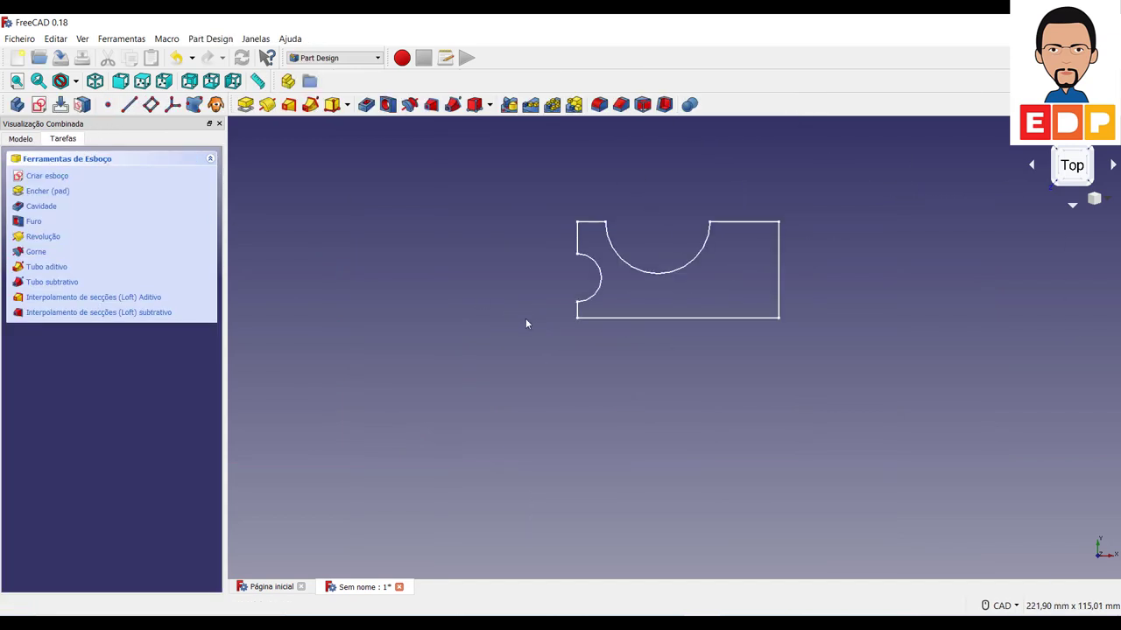
# Pad the notched profile to a length of 20 mm
pyautogui.click(245, 104)
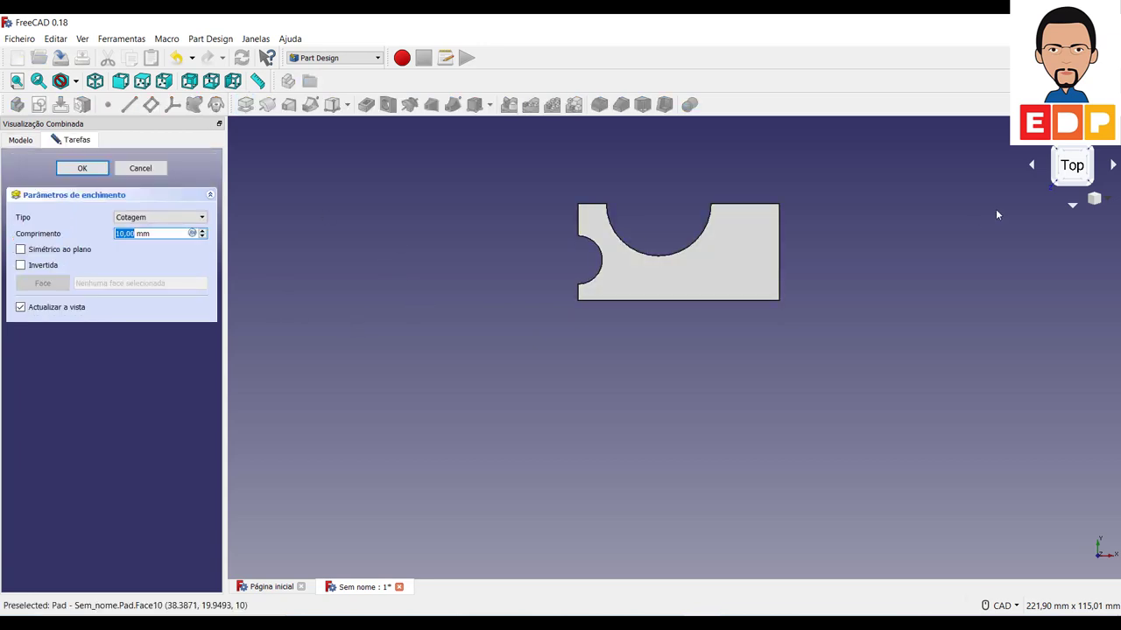
pyautogui.click(1091, 151)
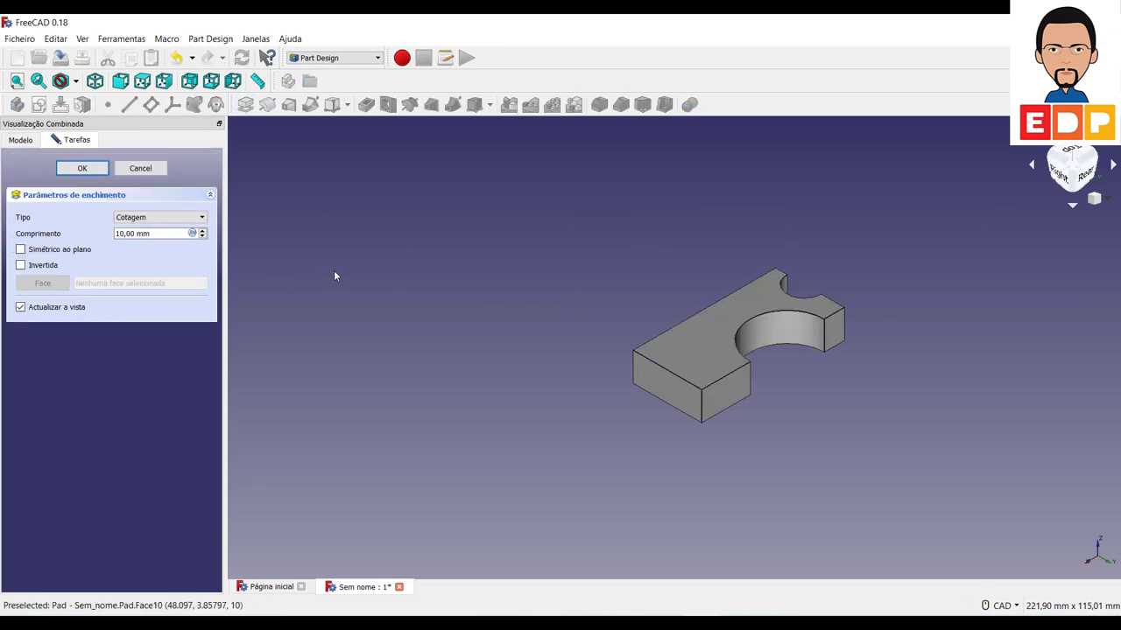
pyautogui.moveTo(144, 235); pyautogui.dragTo(86, 223)
pyautogui.write('20')
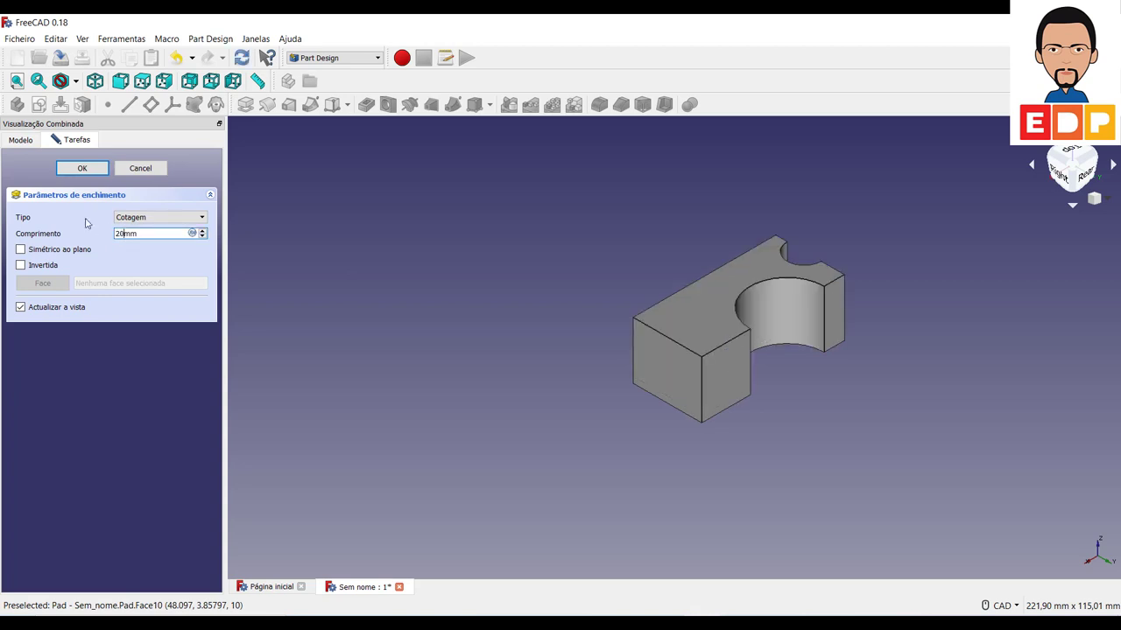
pyautogui.click(81, 168)
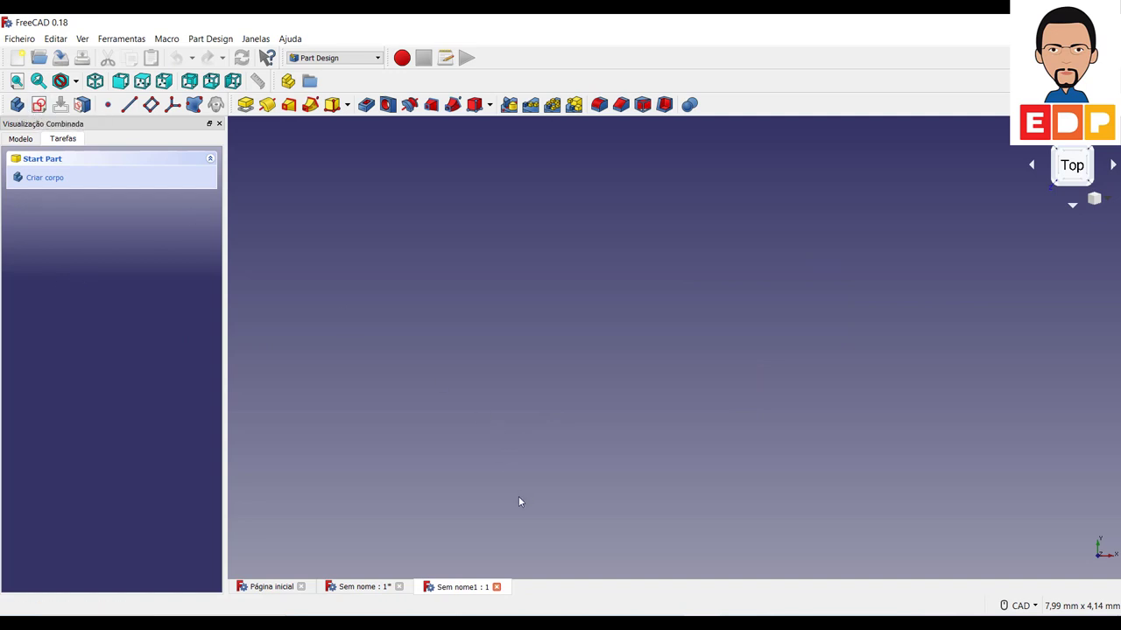
# Create a new sketch on the XY plane of the second, empty document
pyautogui.click(39, 106)
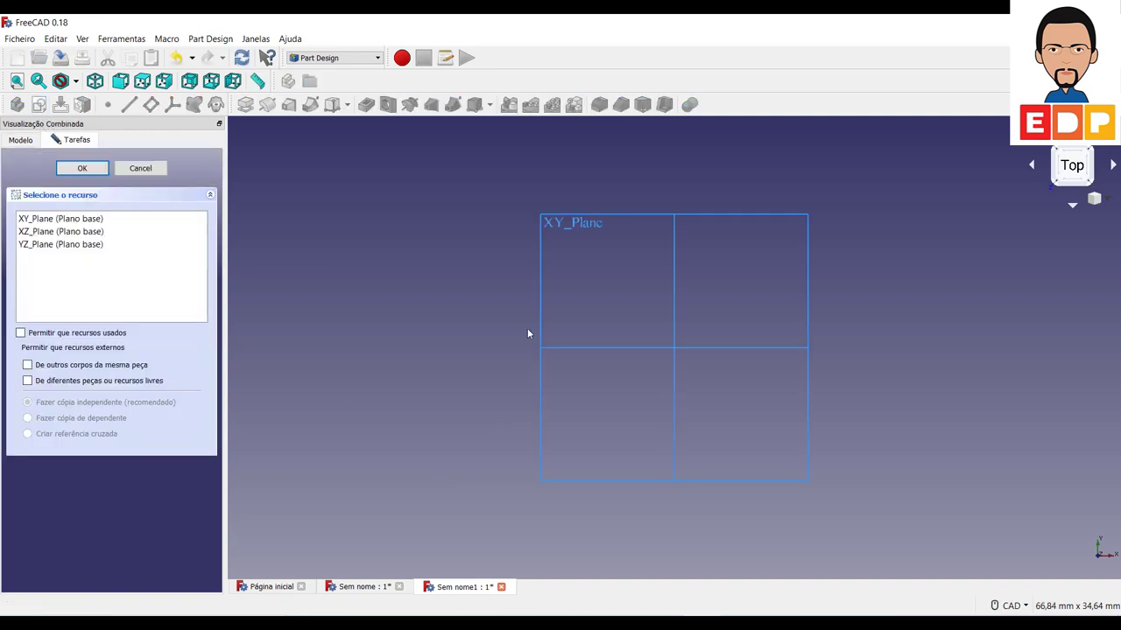
pyautogui.click(45, 223)
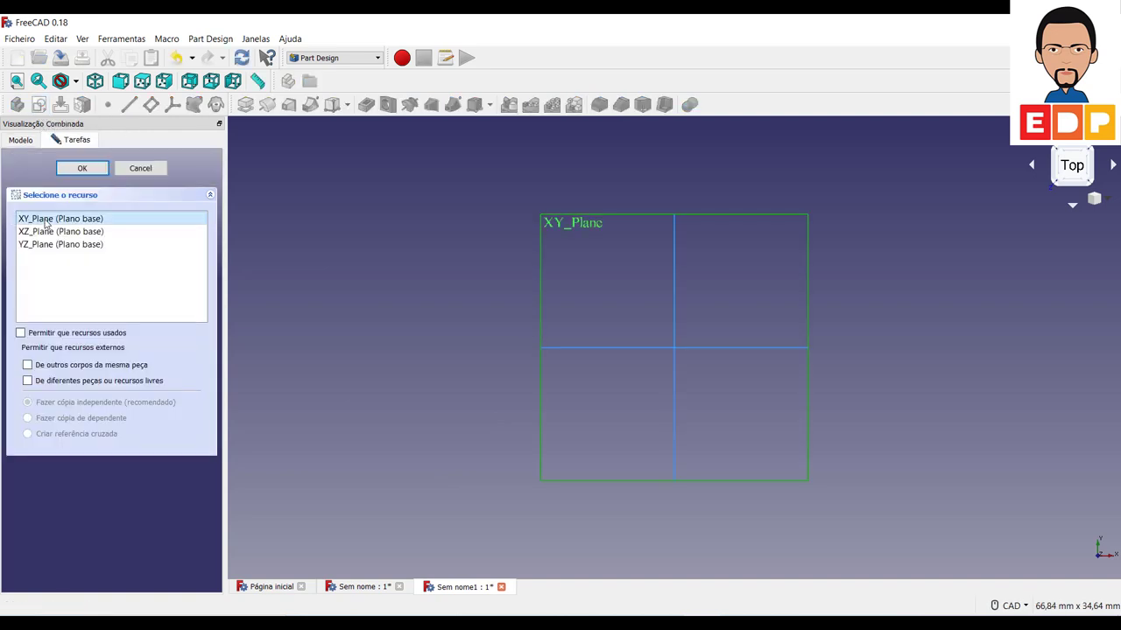
pyautogui.click(102, 169)
pyautogui.moveTo(828, 465); pyautogui.dragTo(684, 528, button='middle')
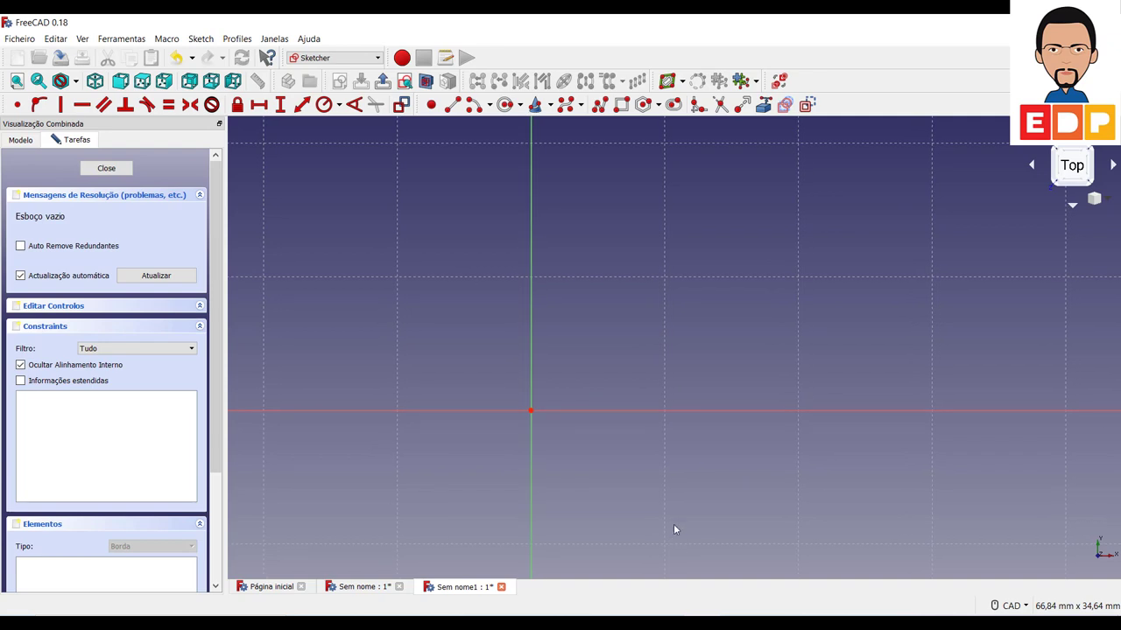
pyautogui.moveTo(683, 325); pyautogui.dragTo(610, 373, button='middle')
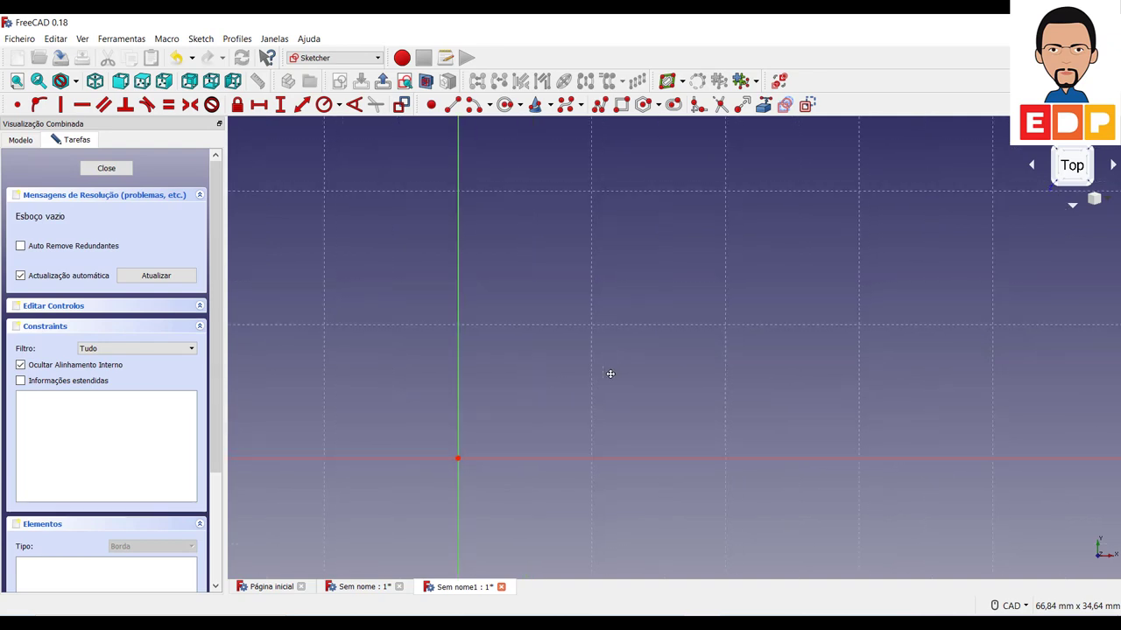
# Sketch a freehand rectangle above the horizontal axis and to the right of the vertical axis, clear of the origin
pyautogui.click(620, 104)
pyautogui.click(502, 223)
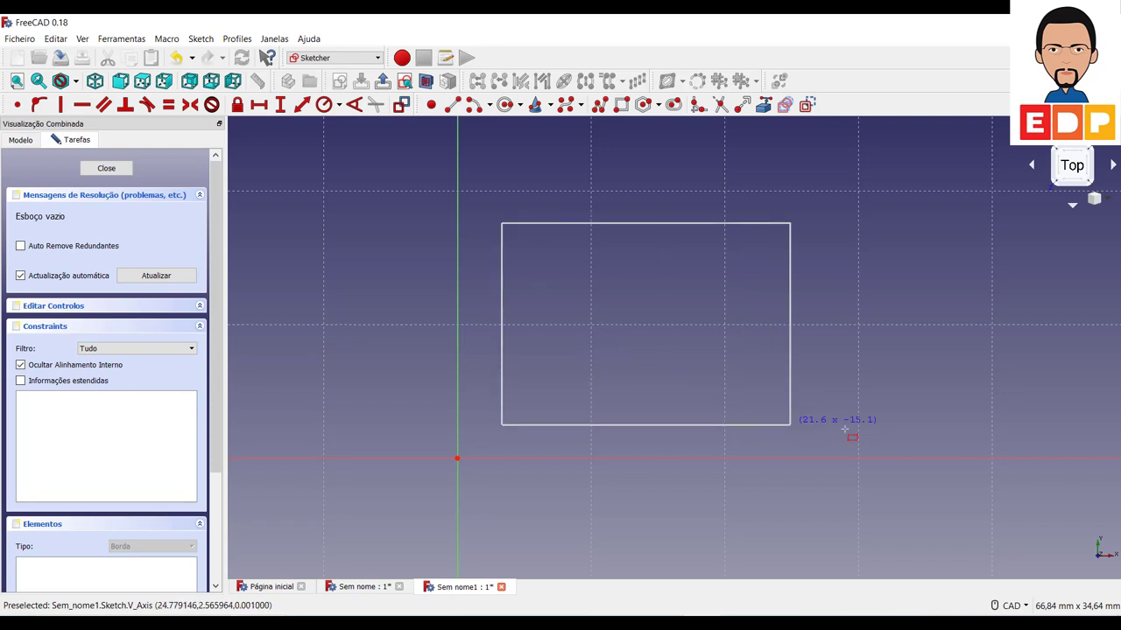
pyautogui.click(884, 421)
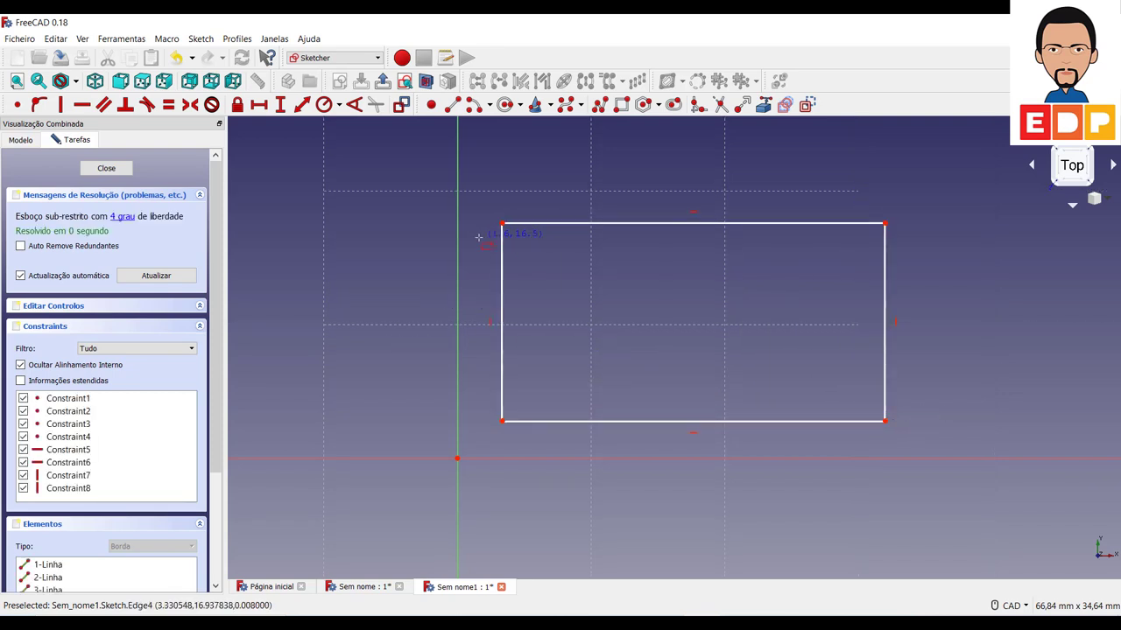
# Constrain the rectangle's horizontal length to 50 mm and its vertical height to 24 mm
pyautogui.click(266, 111)
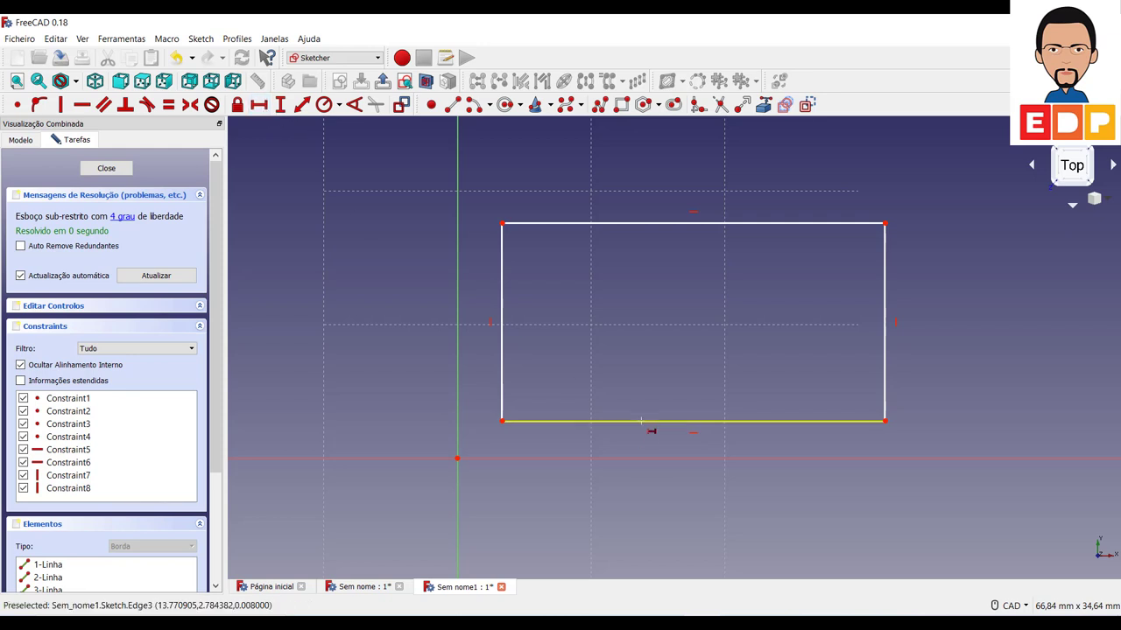
pyautogui.click(650, 422)
pyautogui.write('50')
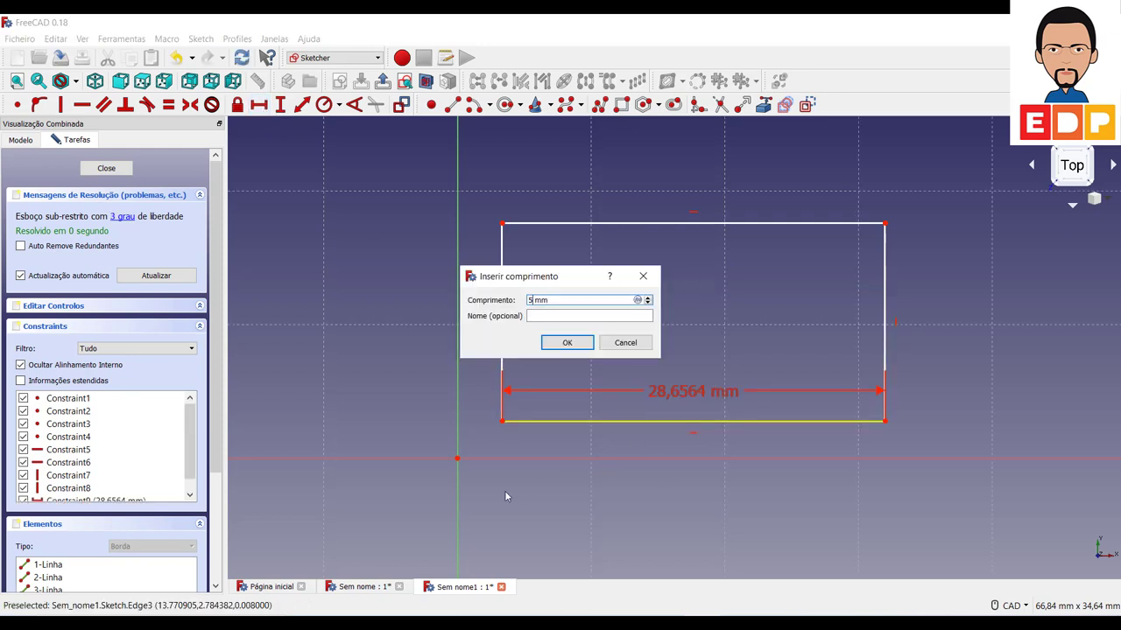
pyautogui.press('Return')
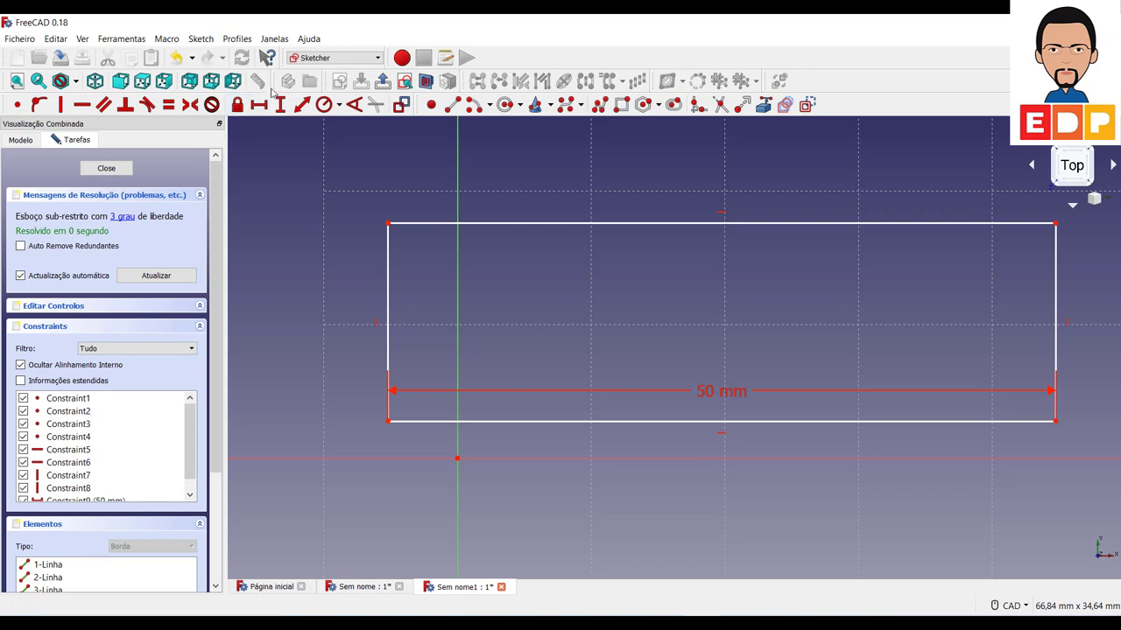
pyautogui.click(387, 346)
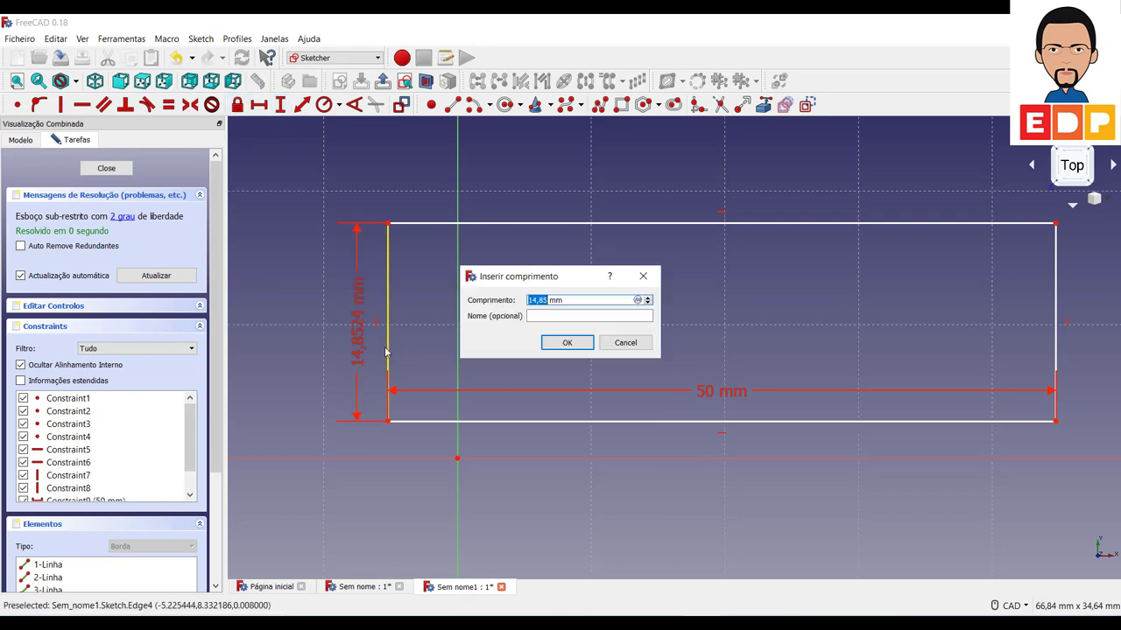
pyautogui.write('24')
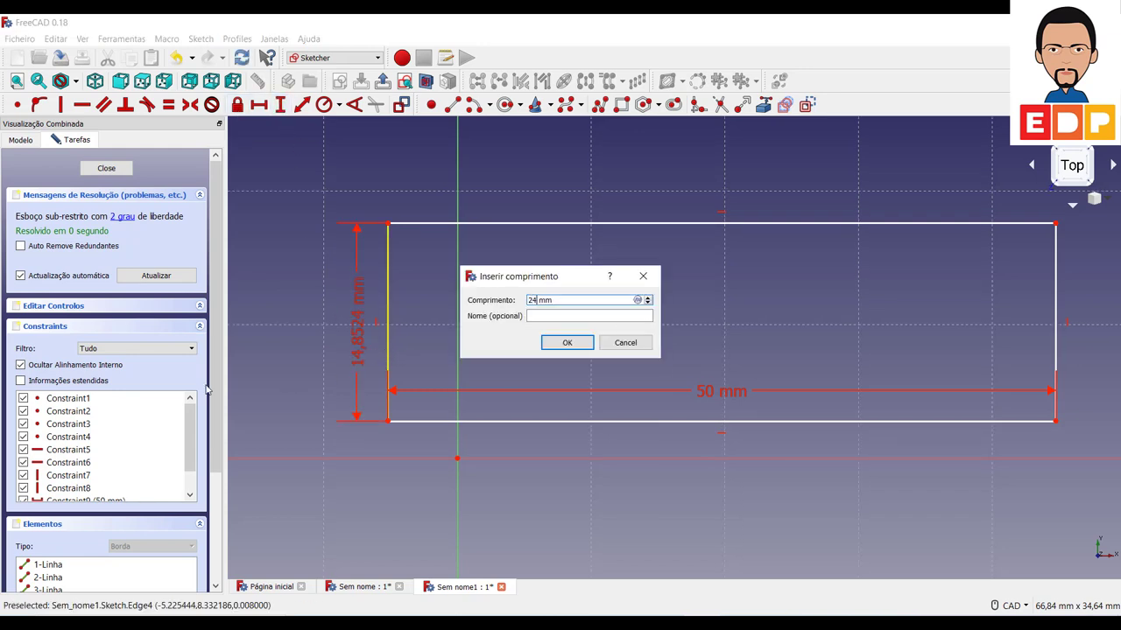
pyautogui.press('Return')
# Move the rectangle clear of both axes and place its horizontal dimension below the bottom edge
pyautogui.scroll(2, 693, 418)
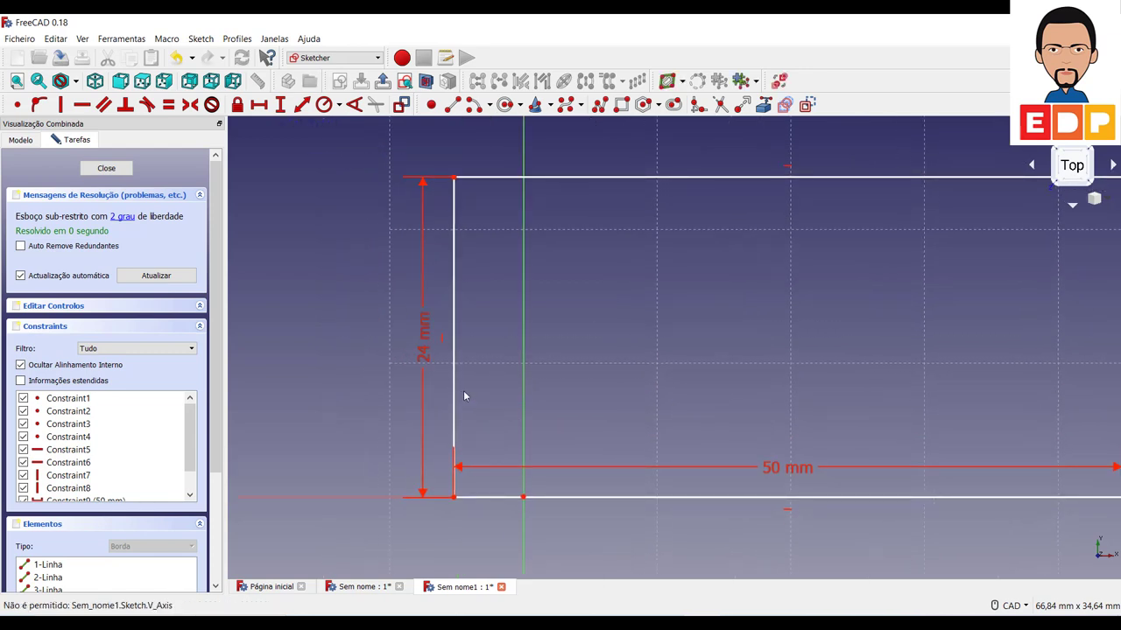
pyautogui.moveTo(453, 395); pyautogui.dragTo(605, 334)
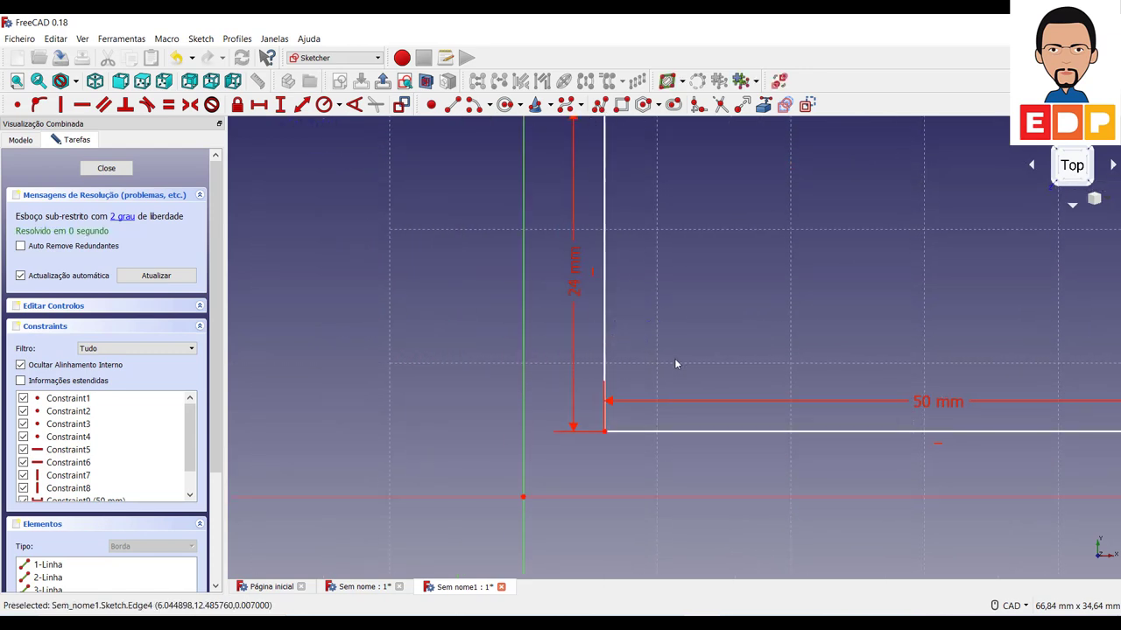
pyautogui.moveTo(931, 402); pyautogui.dragTo(932, 464)
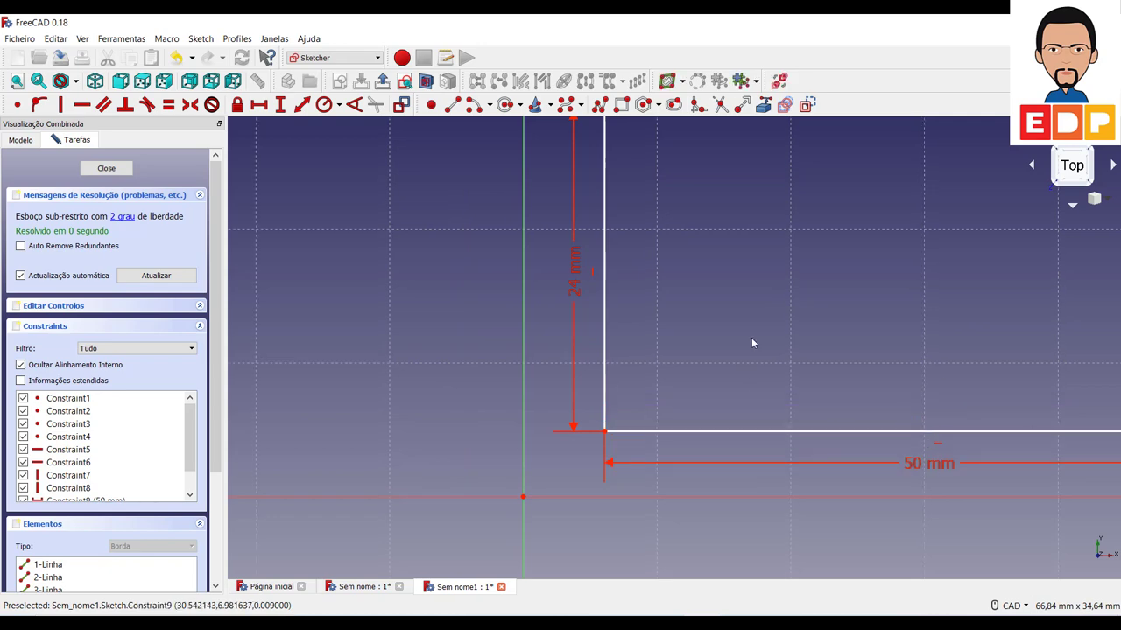
# Make the rectangle's bottom-left corner coincident with the sketch origin and close the sketch
pyautogui.moveTo(752, 337); pyautogui.dragTo(597, 374, button='middle')
pyautogui.moveTo(679, 349); pyautogui.dragTo(534, 328, button='middle')
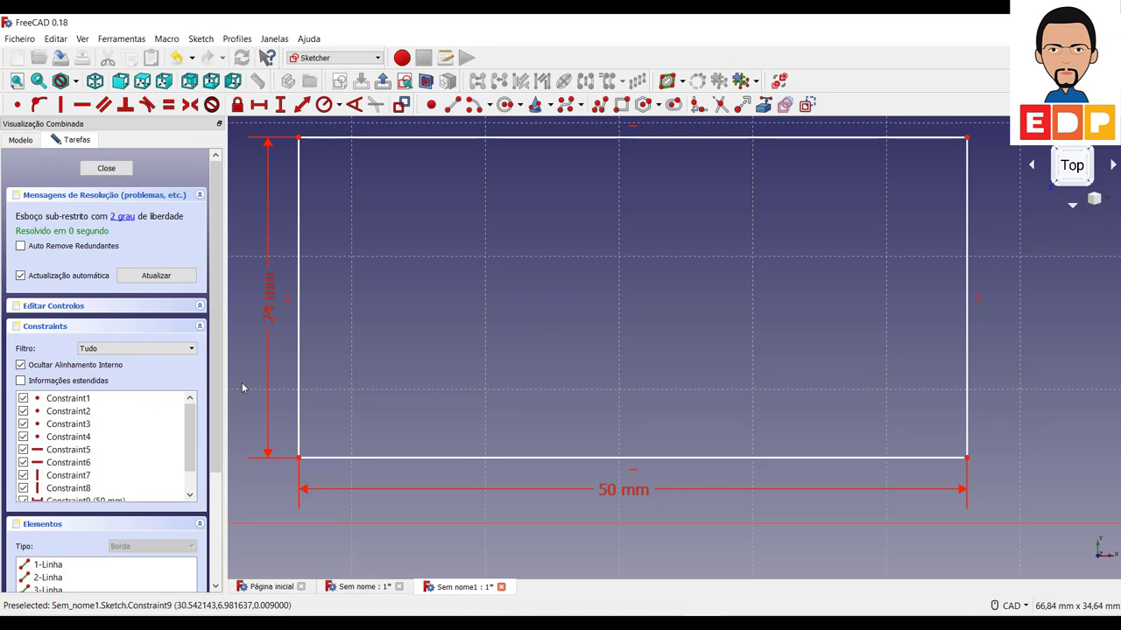
pyautogui.moveTo(391, 525); pyautogui.dragTo(440, 503, button='middle')
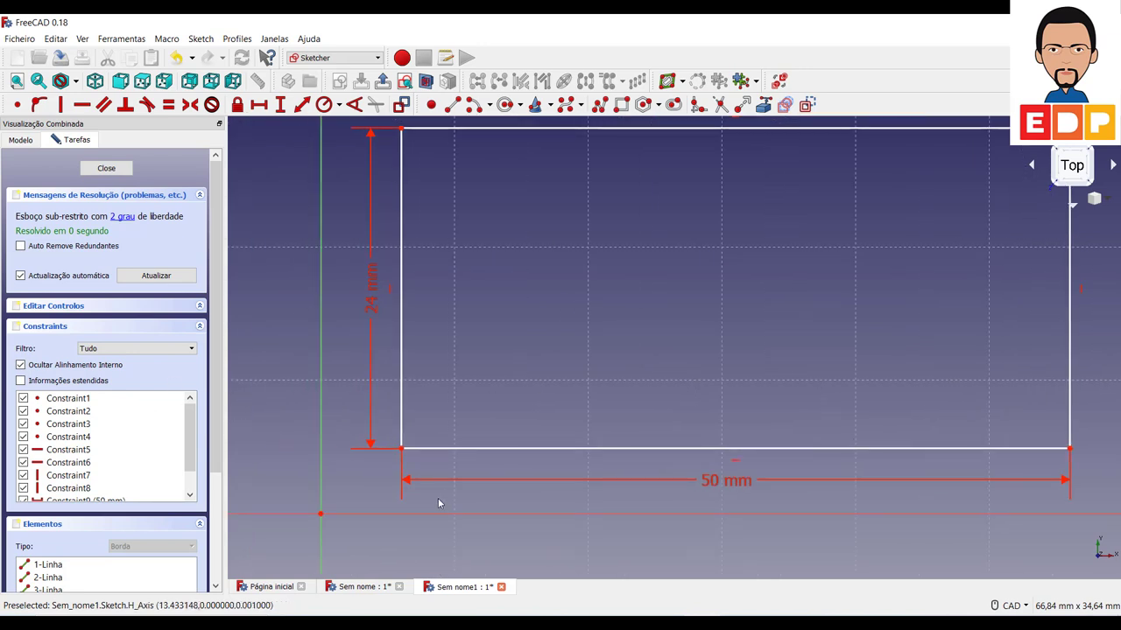
pyautogui.click(402, 450)
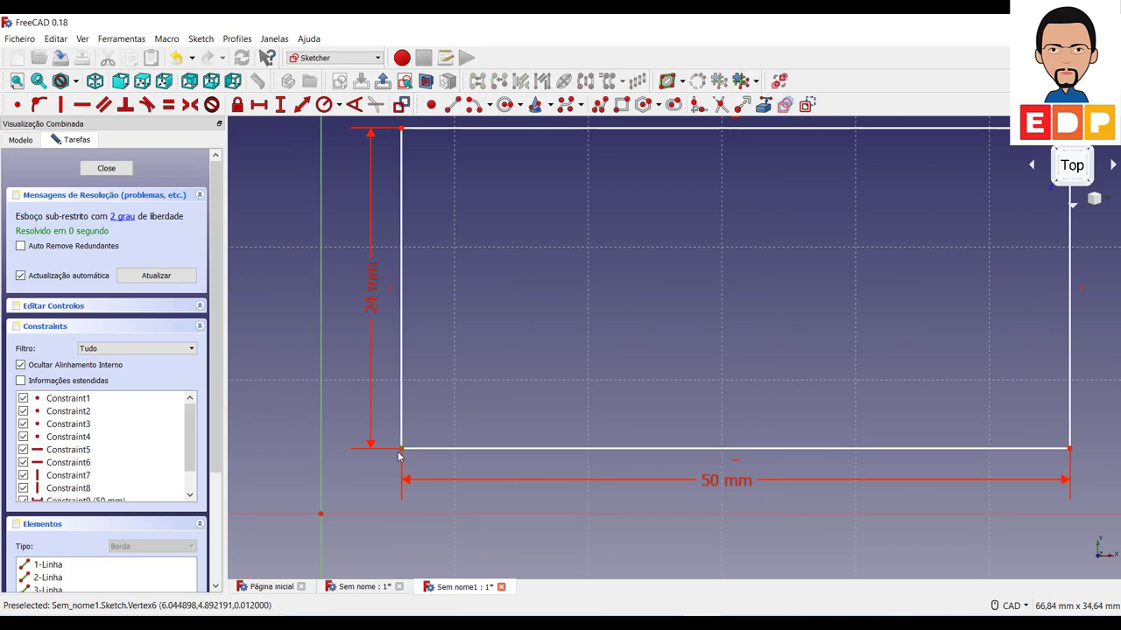
pyautogui.click(321, 517)
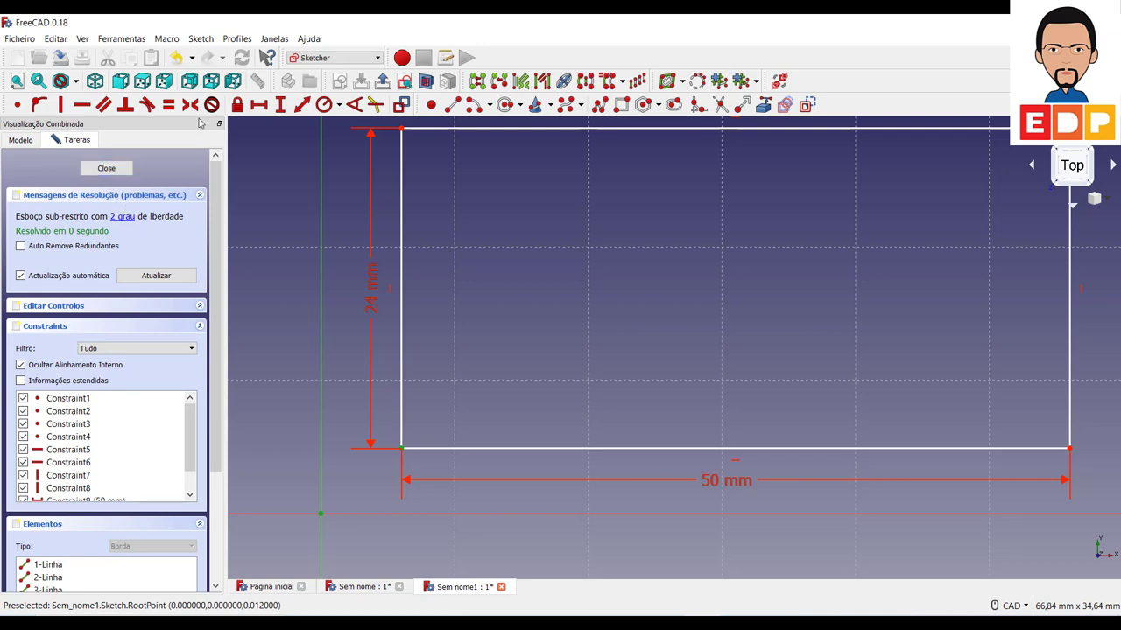
pyautogui.click(17, 104)
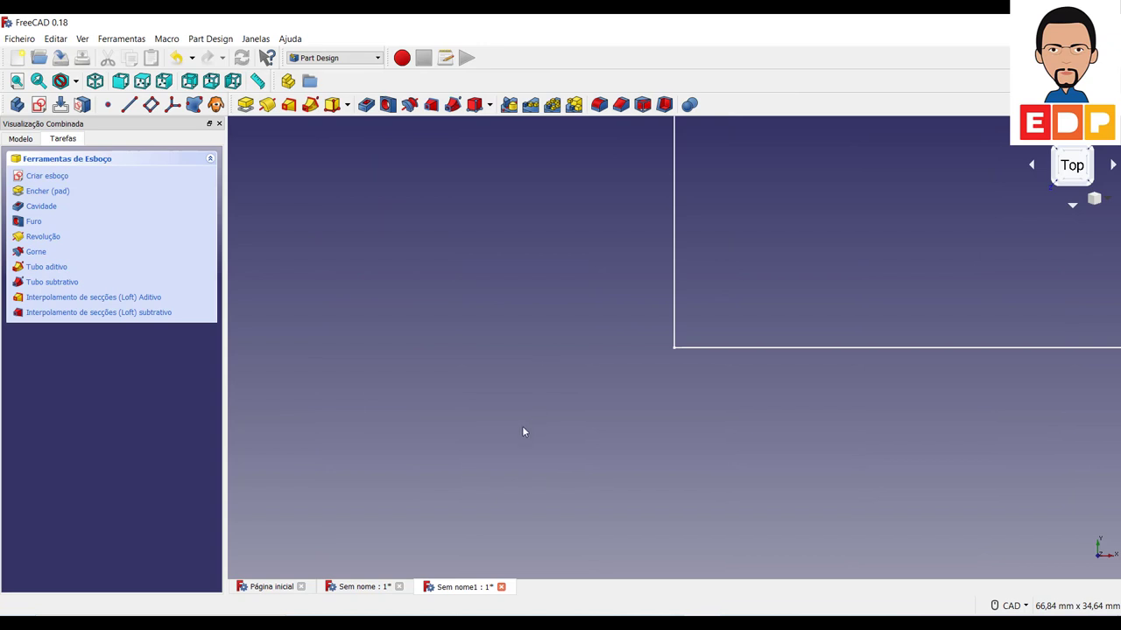
# Pad the rectangle sketch to a length of 20 mm
pyautogui.scroll(-2, 482, 450)
pyautogui.scroll(5, 516, 405)
pyautogui.moveTo(515, 405); pyautogui.dragTo(293, 507, button='middle')
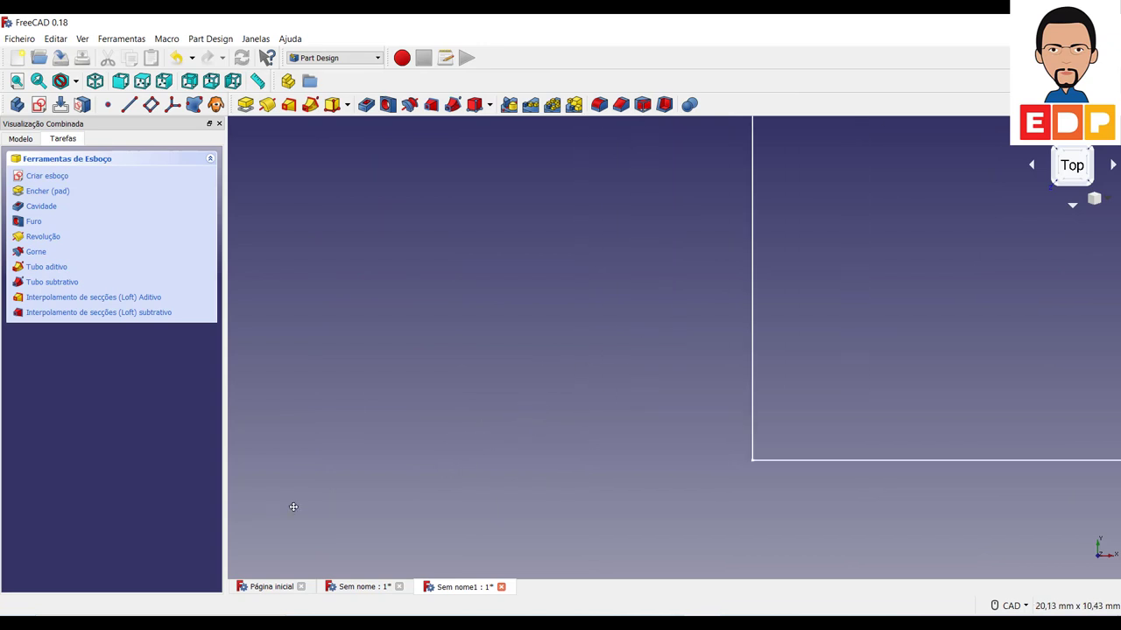
pyautogui.scroll(-8, 327, 449)
pyautogui.scroll(4, 350, 435)
pyautogui.scroll(-1, 350, 435)
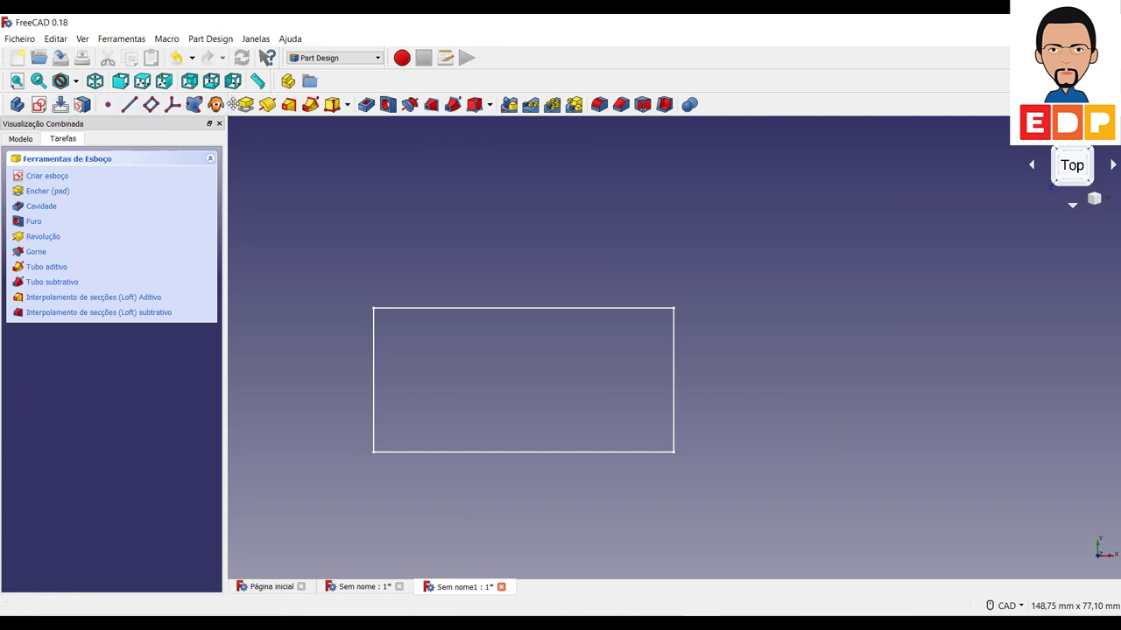
pyautogui.click(245, 104)
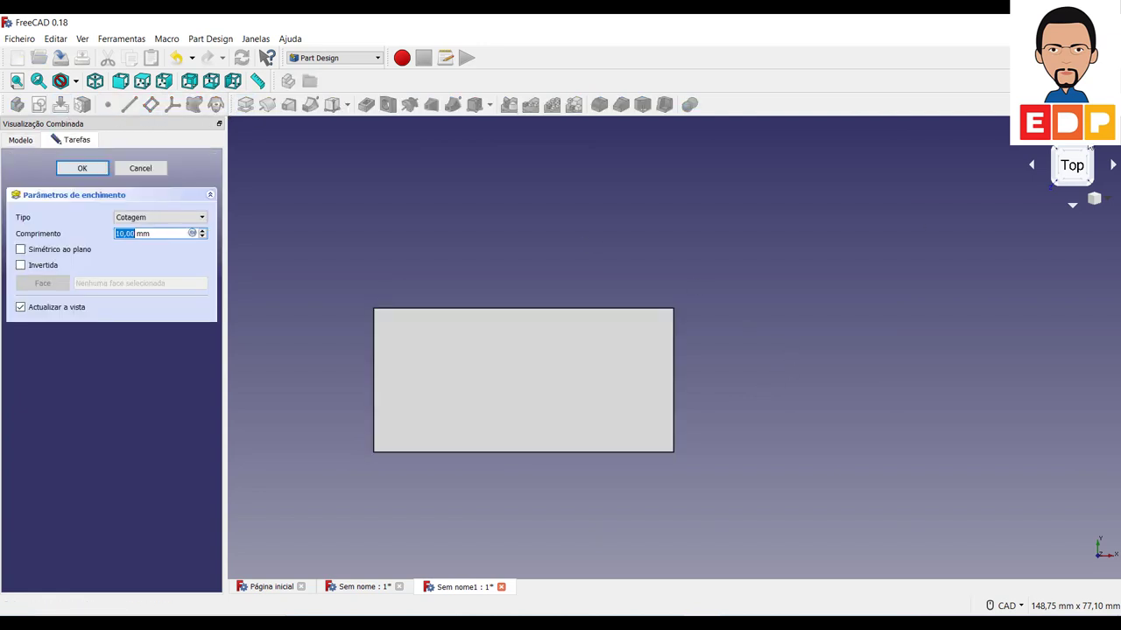
pyautogui.click(1090, 149)
pyautogui.click(154, 233)
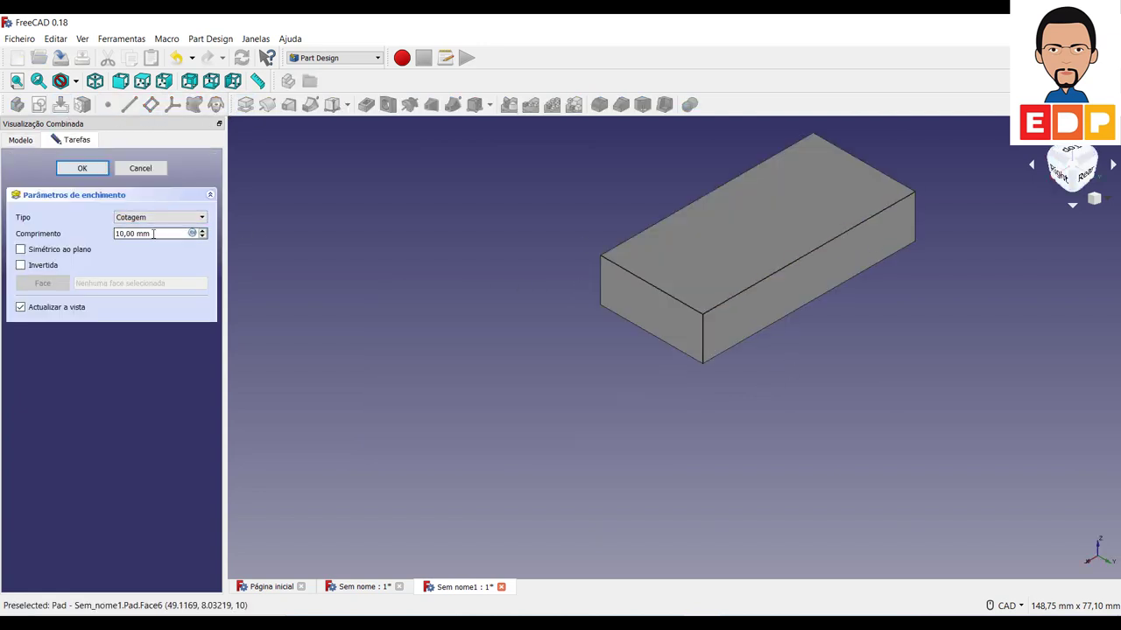
pyautogui.moveTo(138, 237); pyautogui.dragTo(83, 235)
pyautogui.write('20')
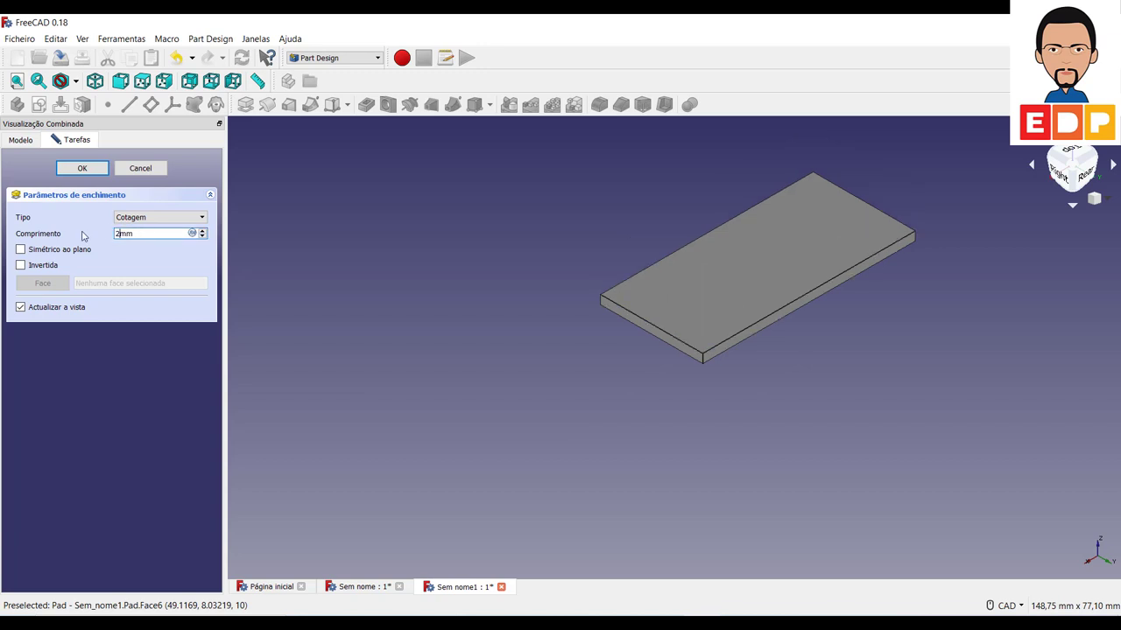
pyautogui.press('Return')
pyautogui.moveTo(709, 457); pyautogui.dragTo(515, 540, button='middle')
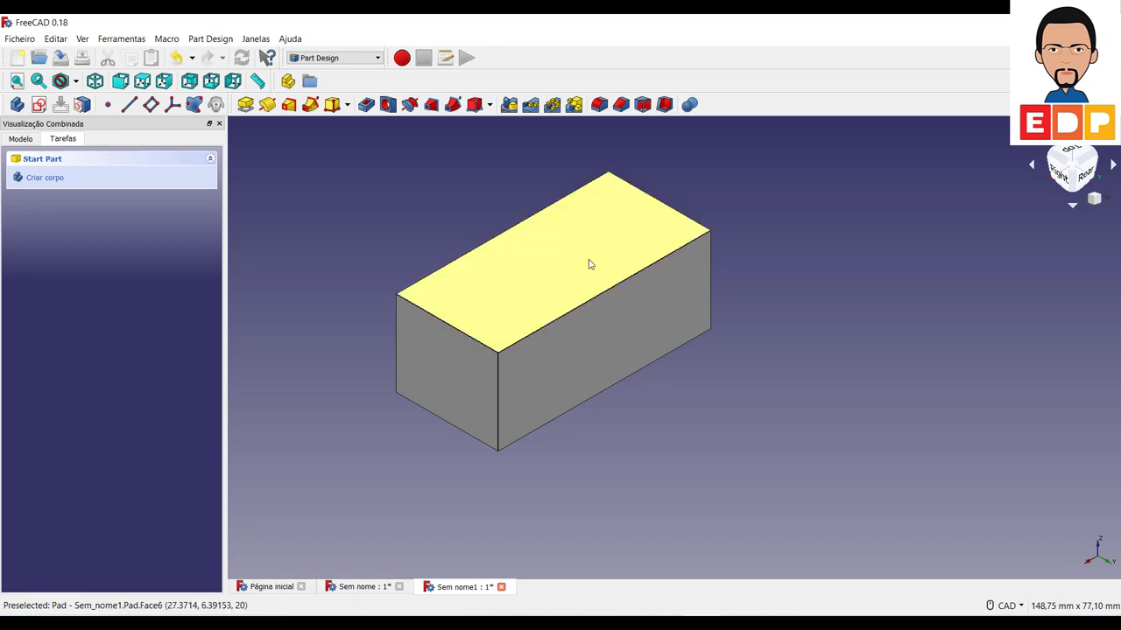
# Examine the sketch nested under the Pad in the model tree and review the Pad's parameters
pyautogui.click(16, 143)
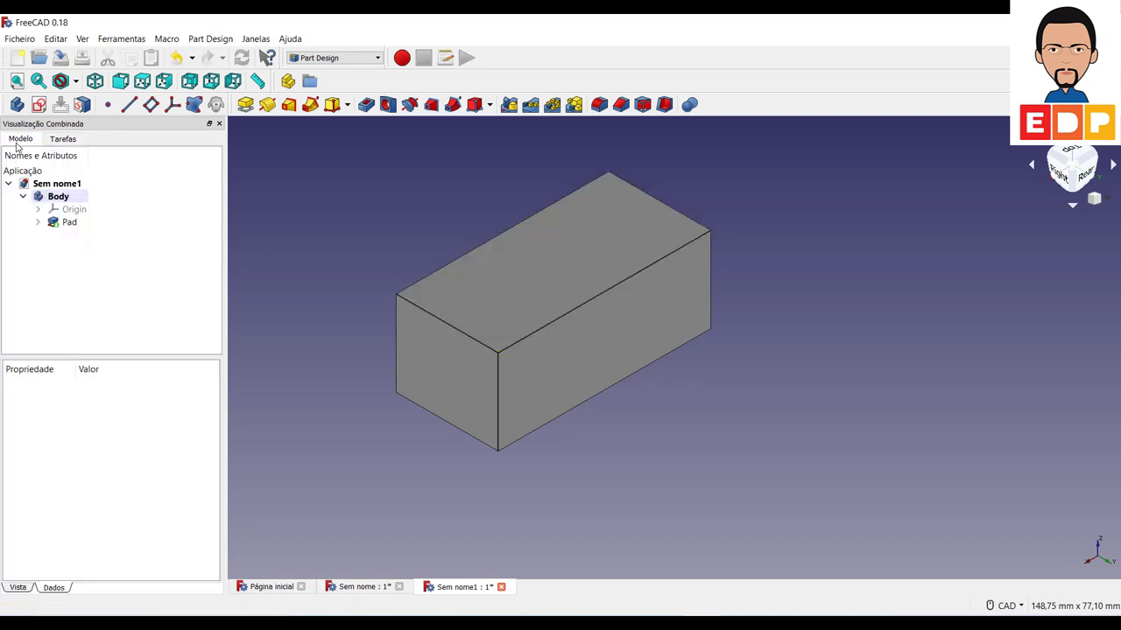
pyautogui.click(38, 223)
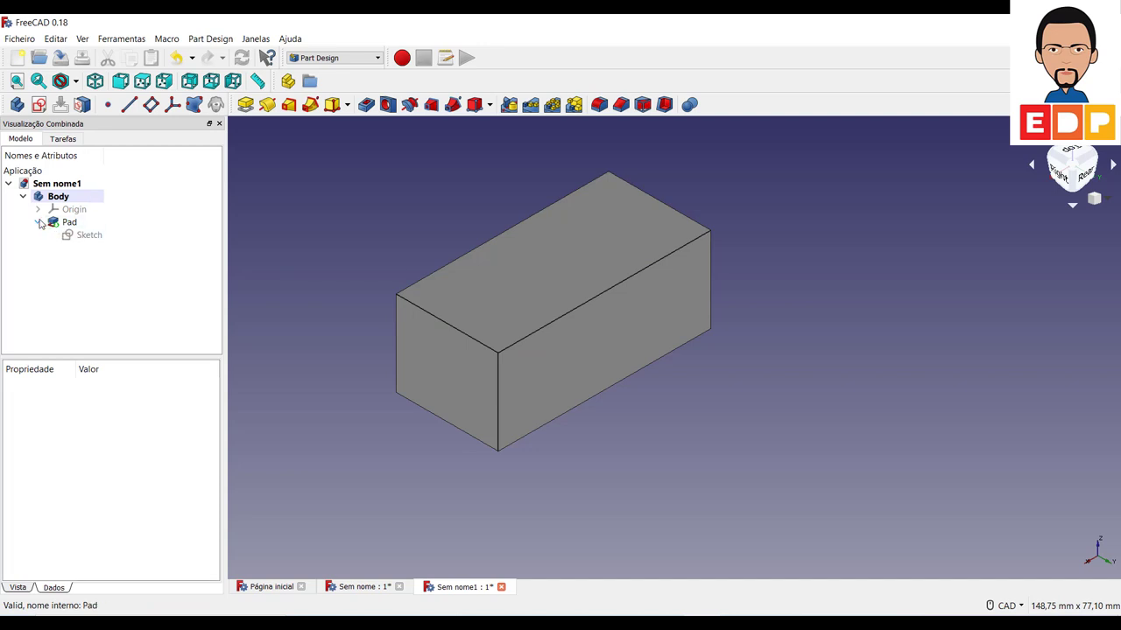
pyautogui.click(38, 222)
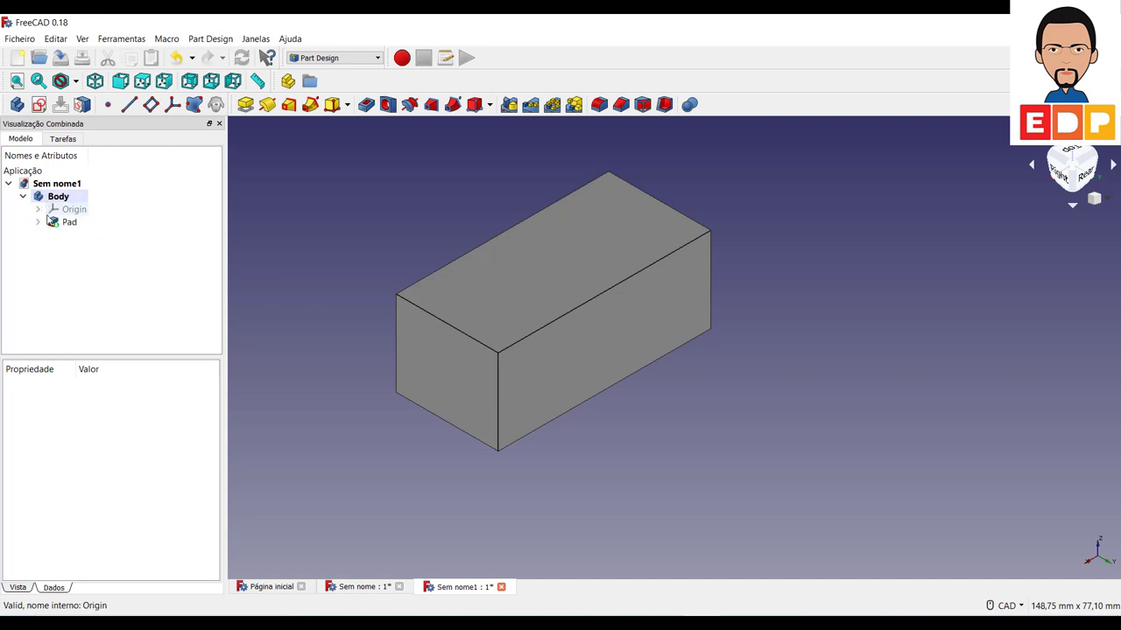
pyautogui.click(39, 225)
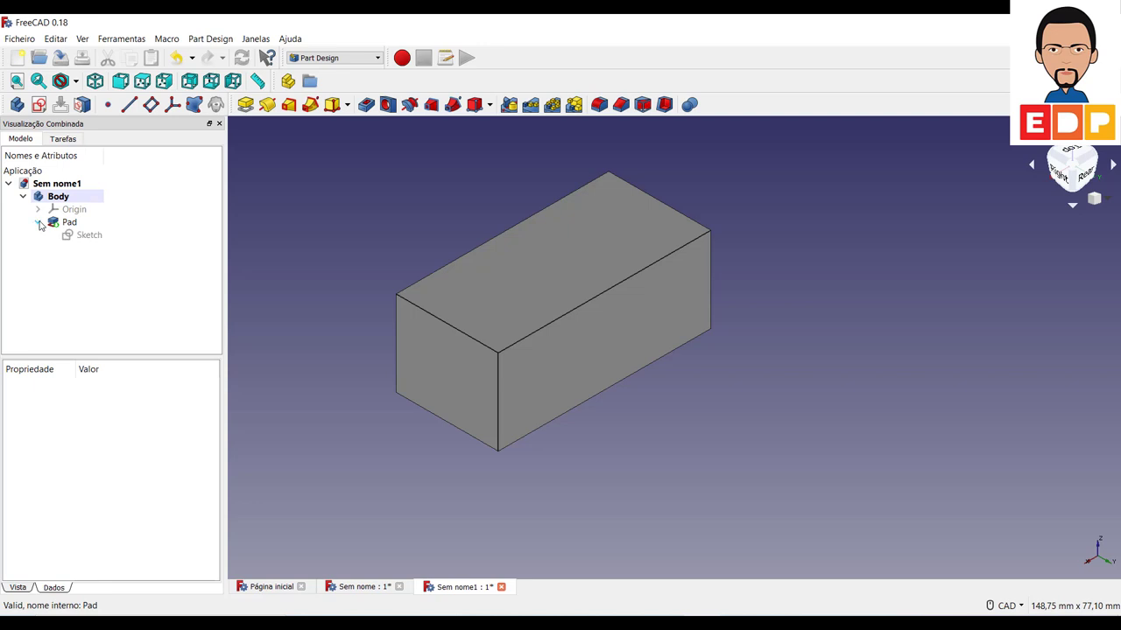
pyautogui.doubleClick(39, 225)
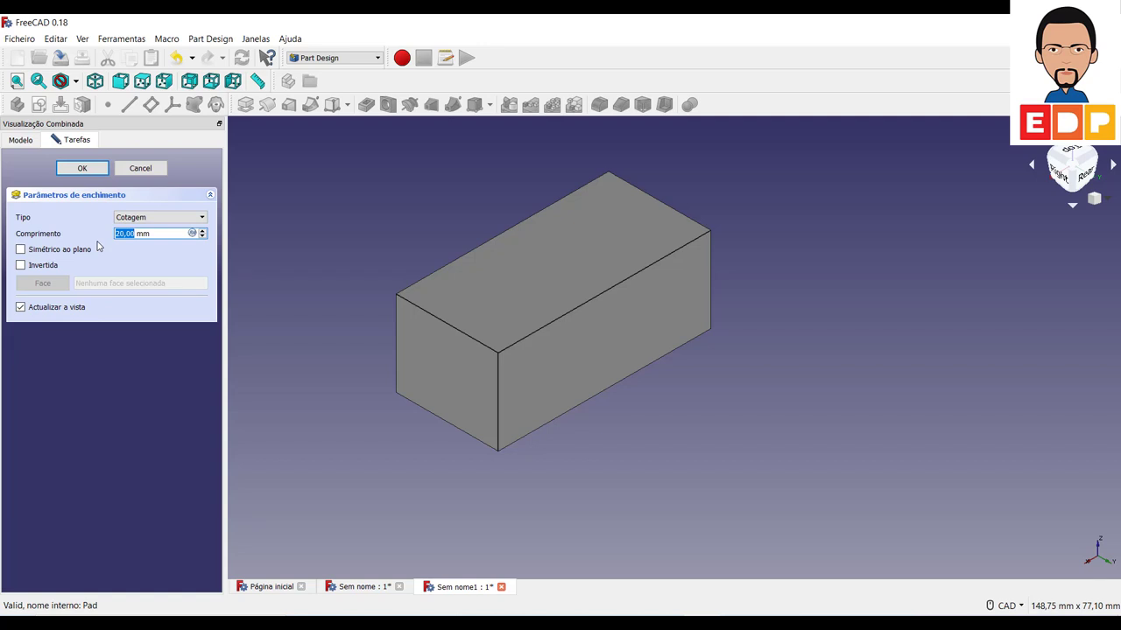
pyautogui.click(96, 169)
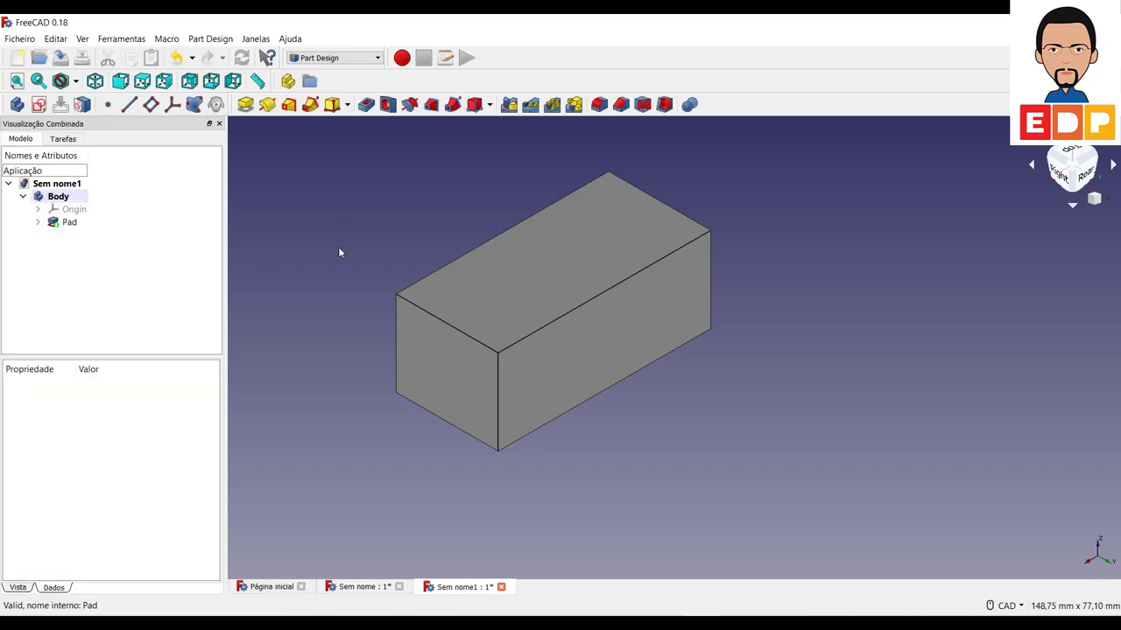
# Create a new sketch on the top face of the padded block
pyautogui.click(534, 289)
pyautogui.click(533, 290)
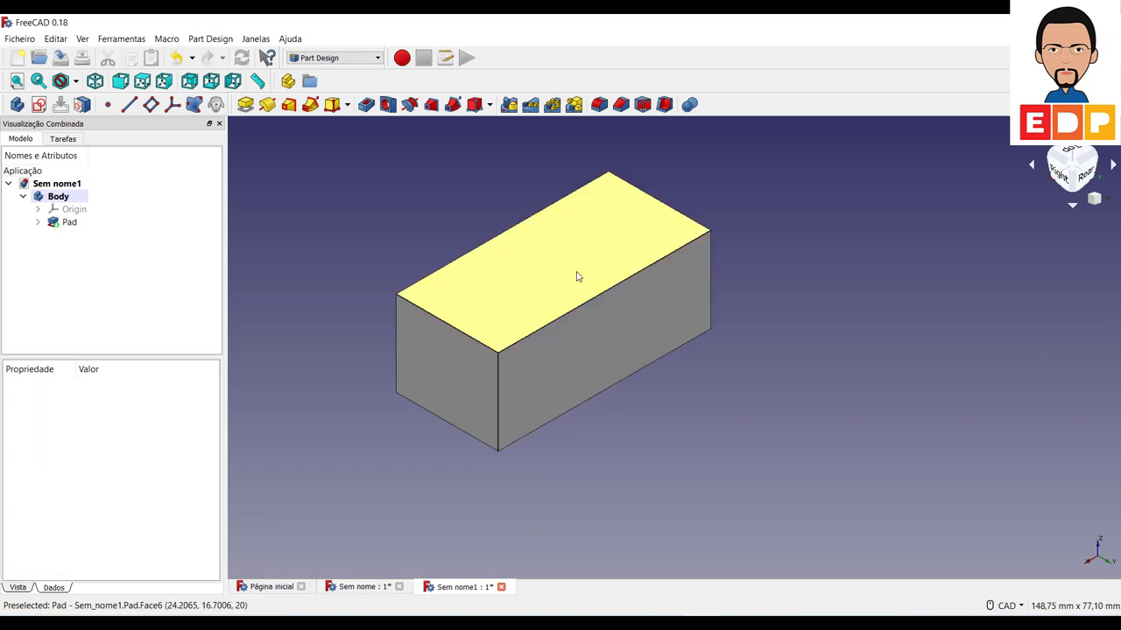
pyautogui.click(579, 277)
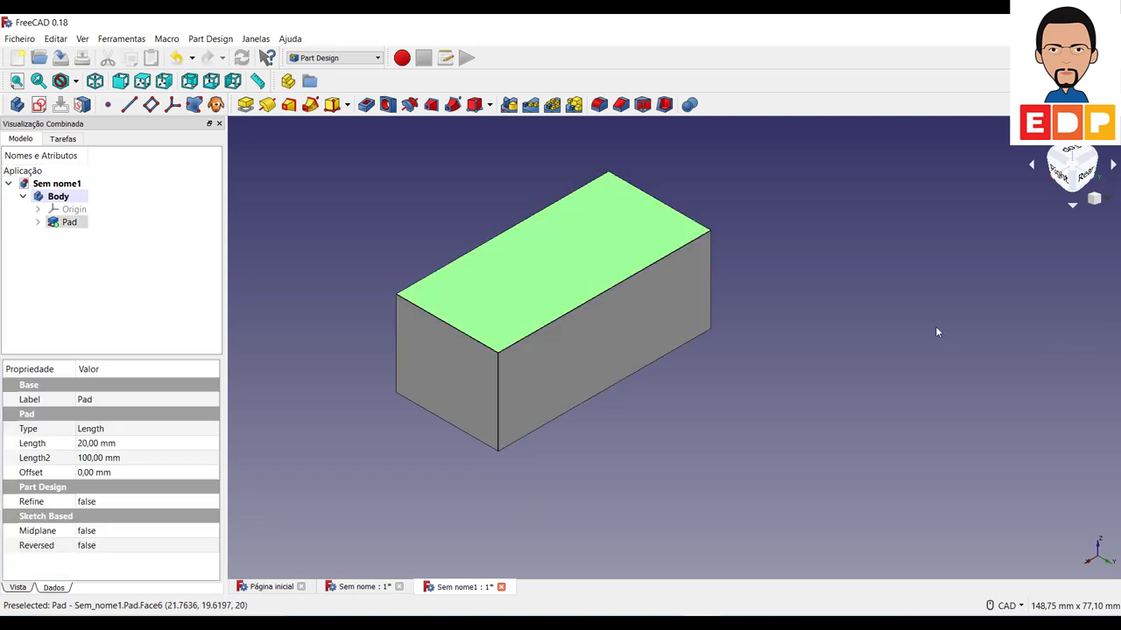
pyautogui.click(38, 105)
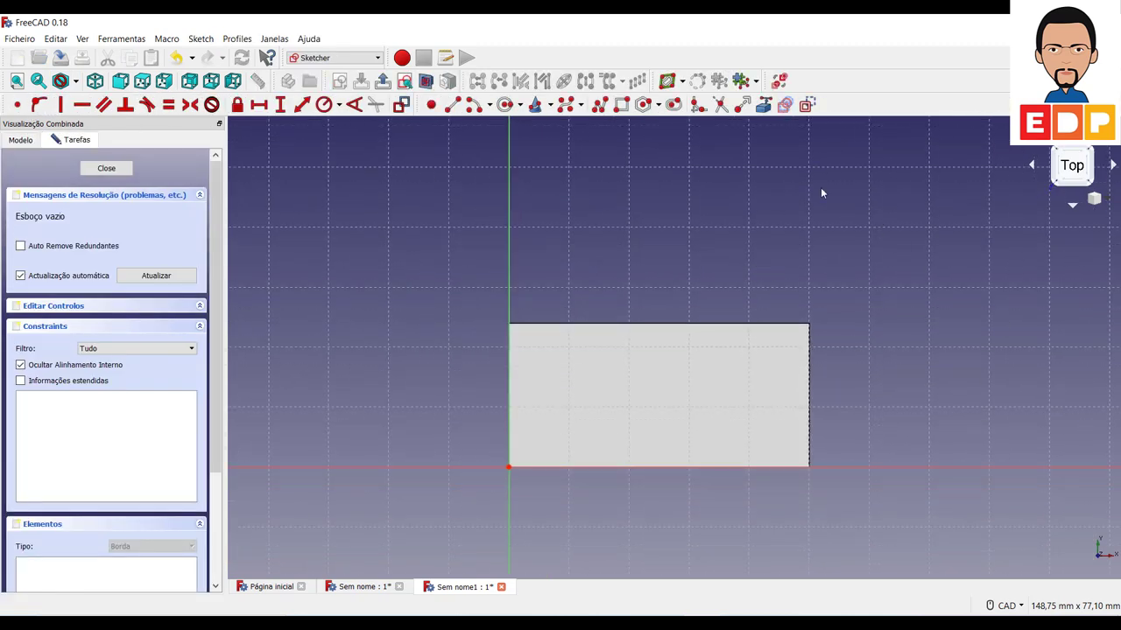
# Sketch a semicircular arc of about 8 mm radius above the block, bulging away from the vertical axis, and close it with a vertical line
pyautogui.click(469, 108)
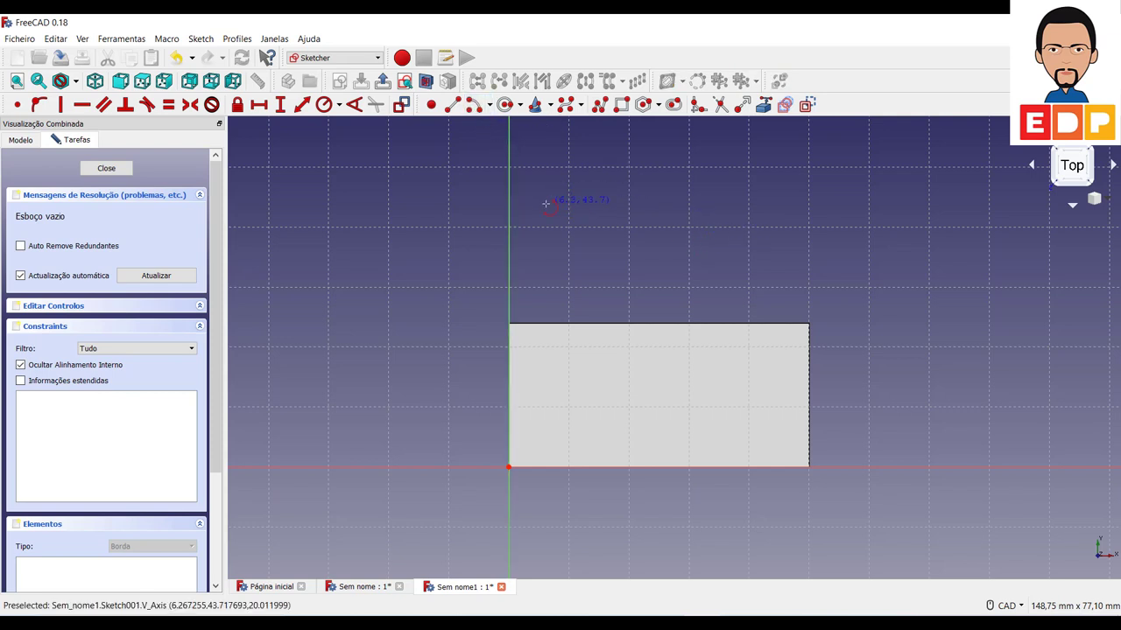
pyautogui.click(546, 205)
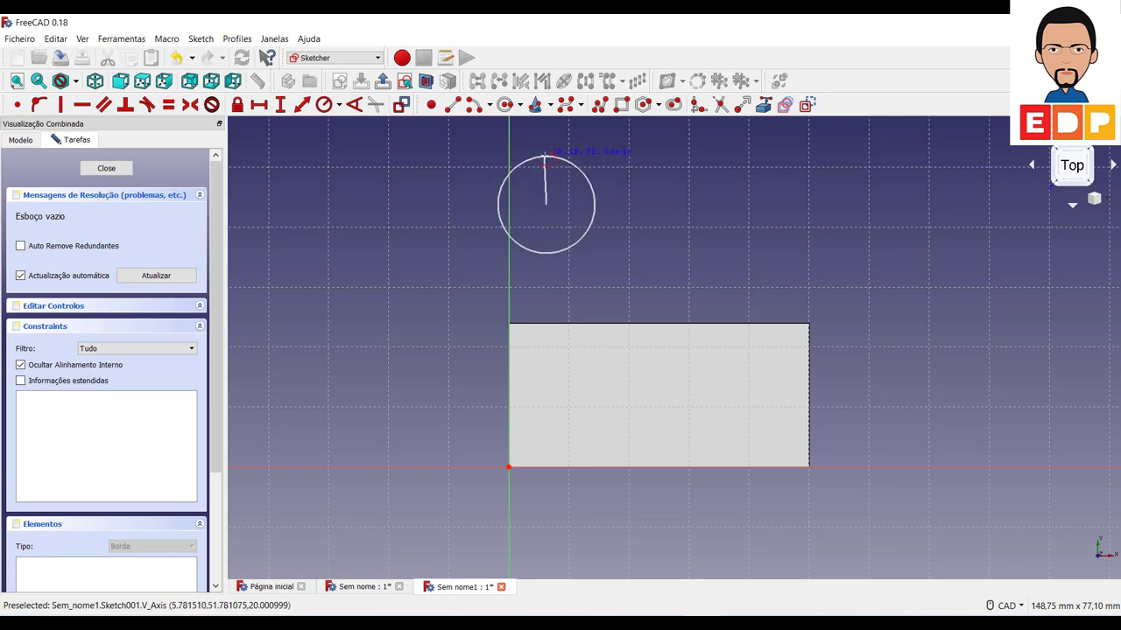
pyautogui.click(547, 158)
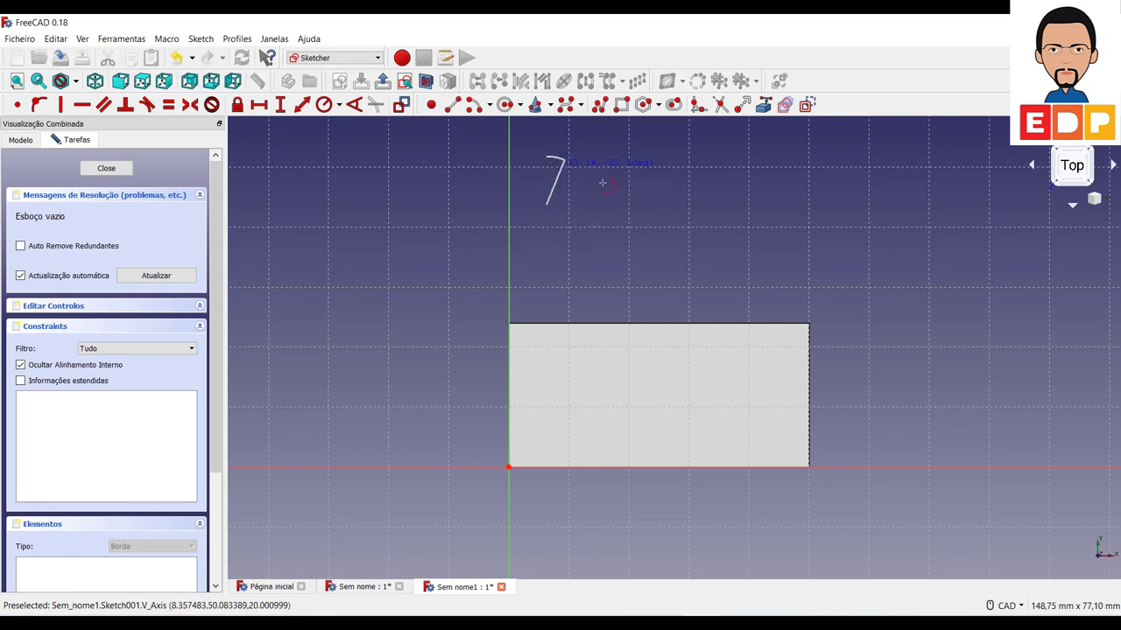
pyautogui.click(545, 268)
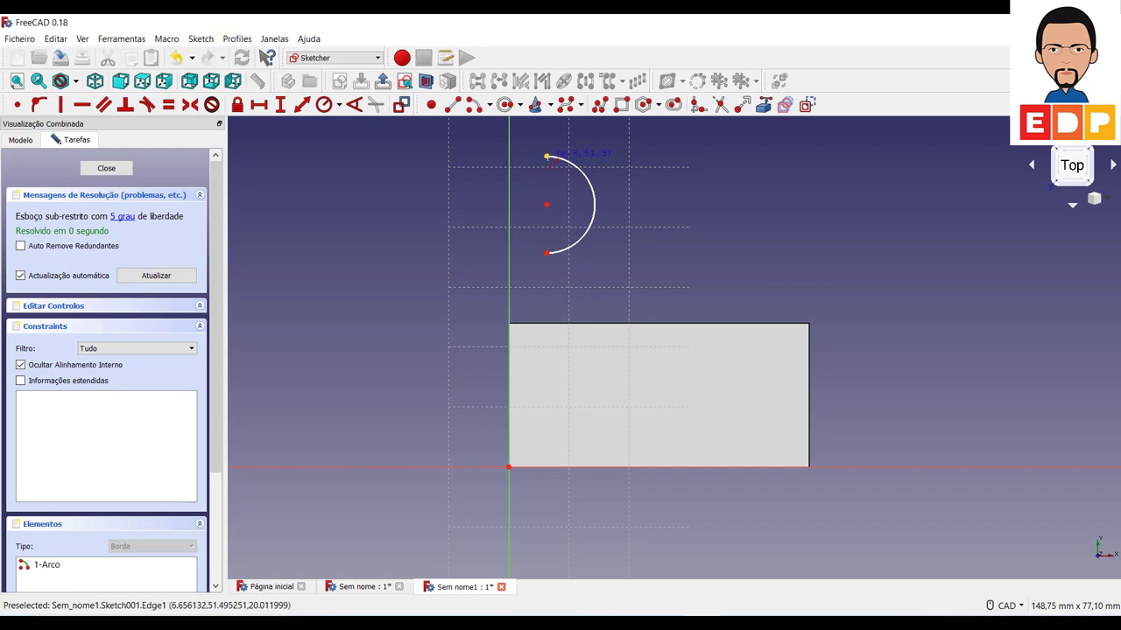
pyautogui.click(547, 165)
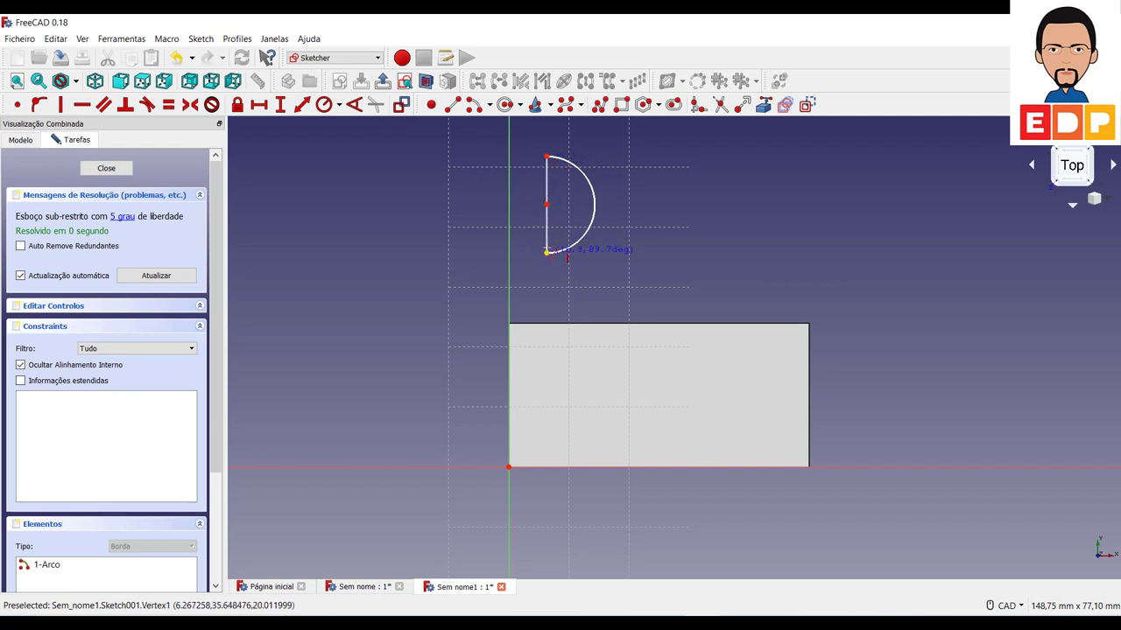
pyautogui.click(547, 253)
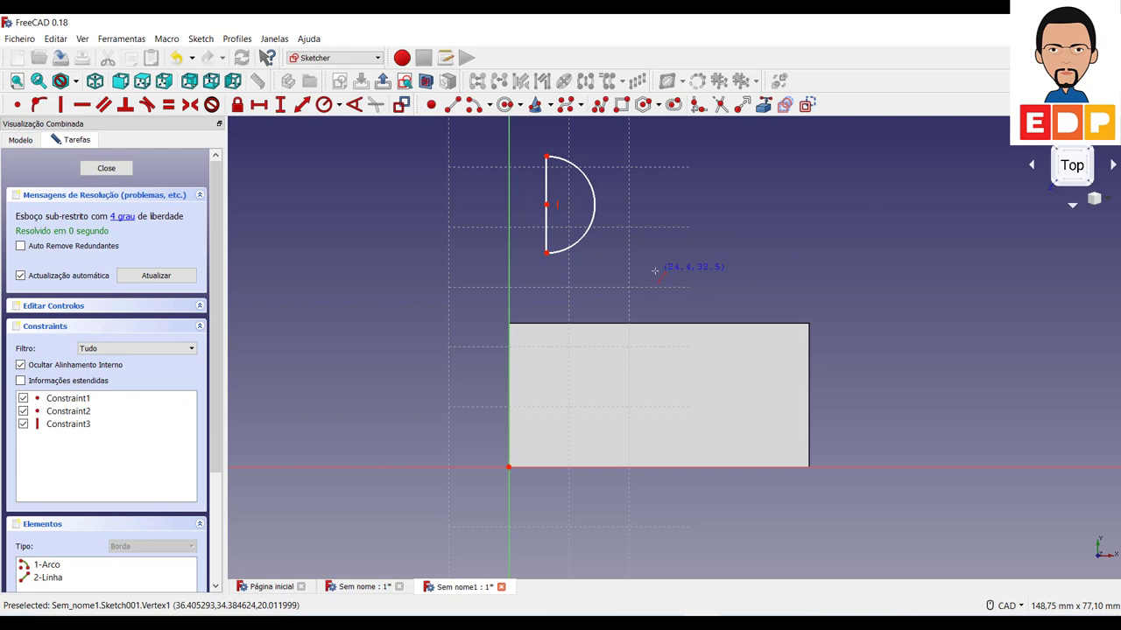
pyautogui.press('Escape')
# Constrain the arc's radius to 6 mm
pyautogui.click(576, 244)
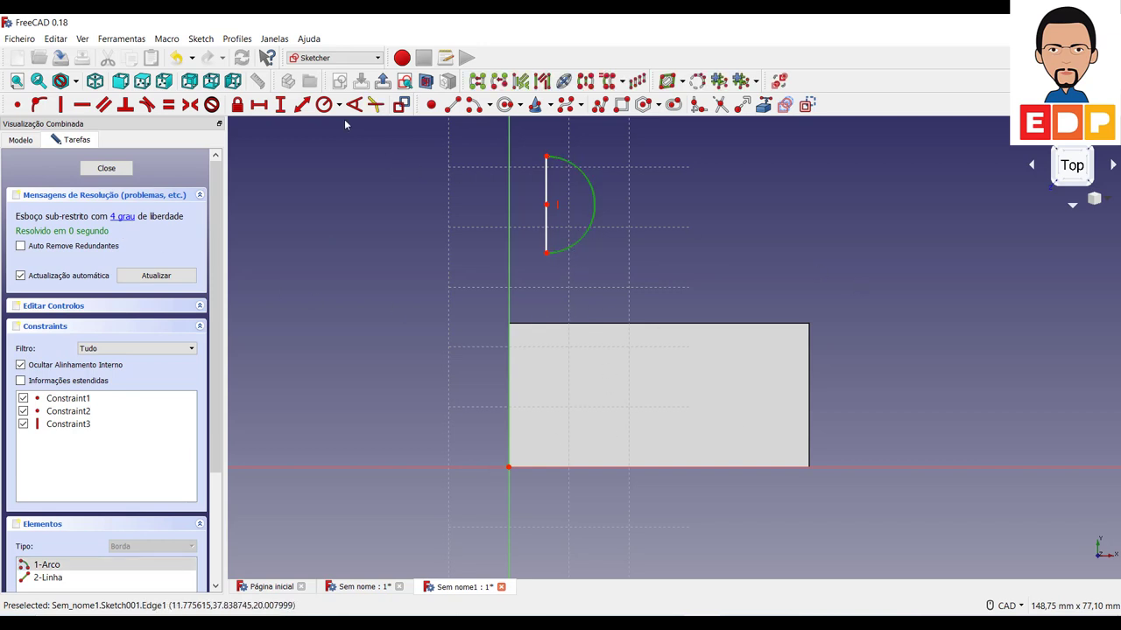
pyautogui.click(324, 104)
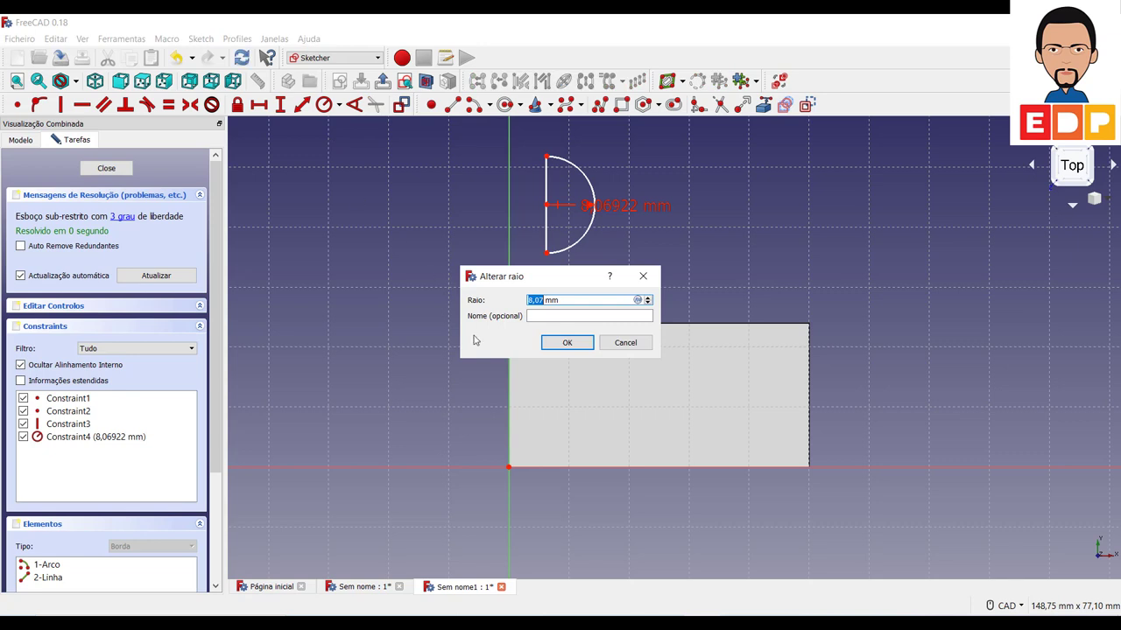
pyautogui.write('6')
pyautogui.press('Return')
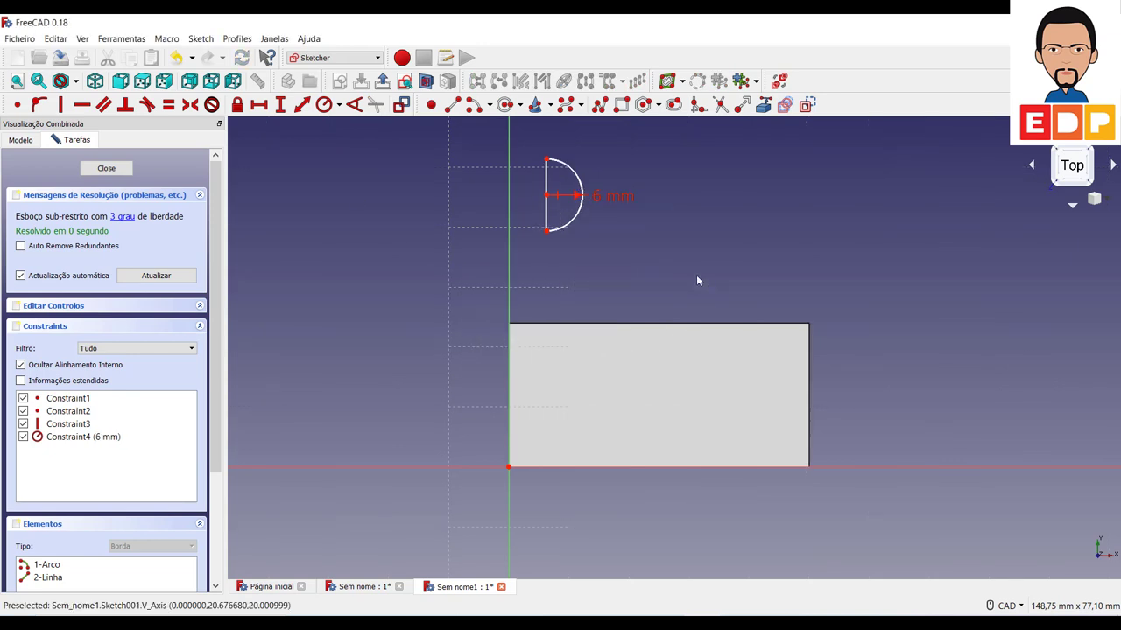
# Constrain the horizontal distance between the arc's centre and its lower endpoint to 0 mm
pyautogui.moveTo(547, 230)
pyautogui.mouseDown()
pyautogui.moveTo(539, 274)
pyautogui.moveTo(543, 206)
pyautogui.moveTo(553, 238)
pyautogui.moveTo(540, 242)
pyautogui.moveTo(550, 230)
pyautogui.moveTo(552, 247)
pyautogui.mouseUp()
pyautogui.click(551, 208)
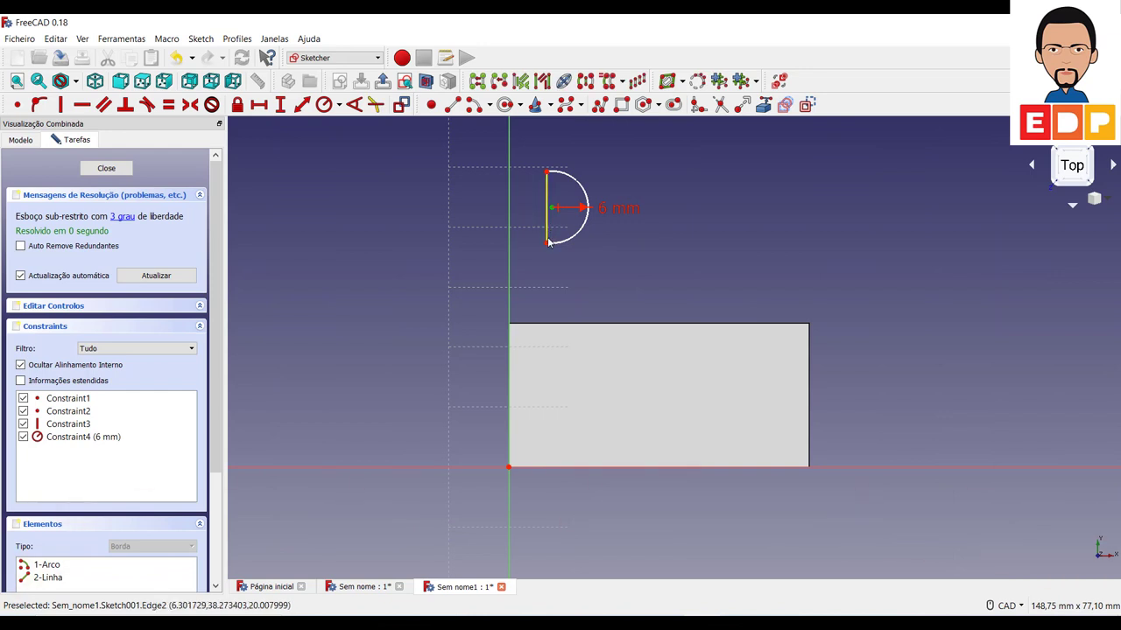
pyautogui.click(547, 244)
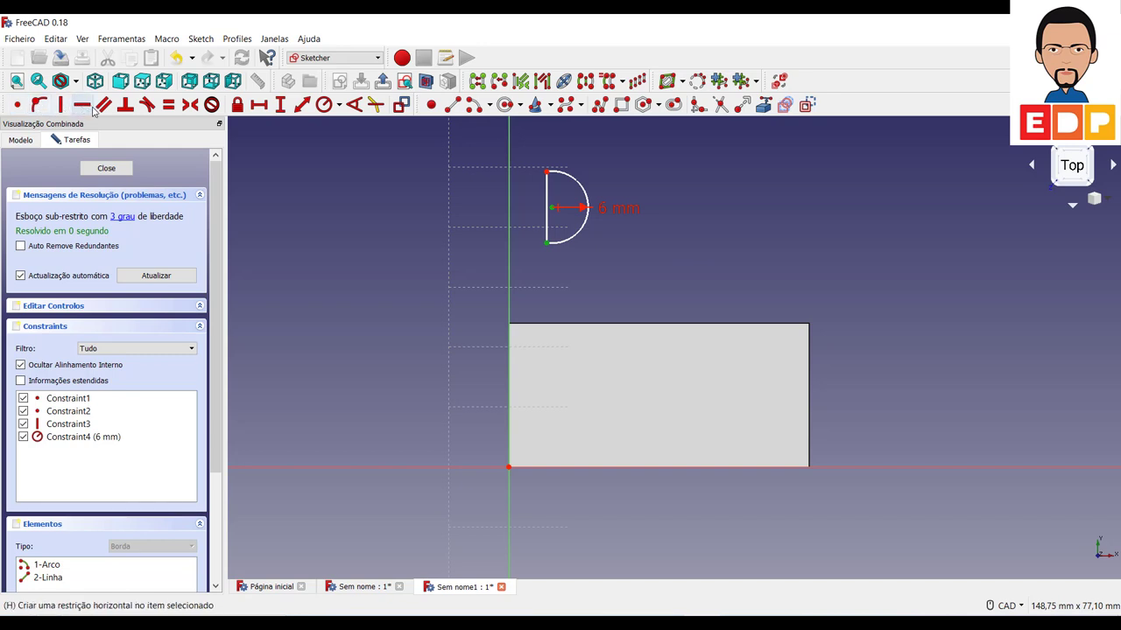
pyautogui.click(259, 106)
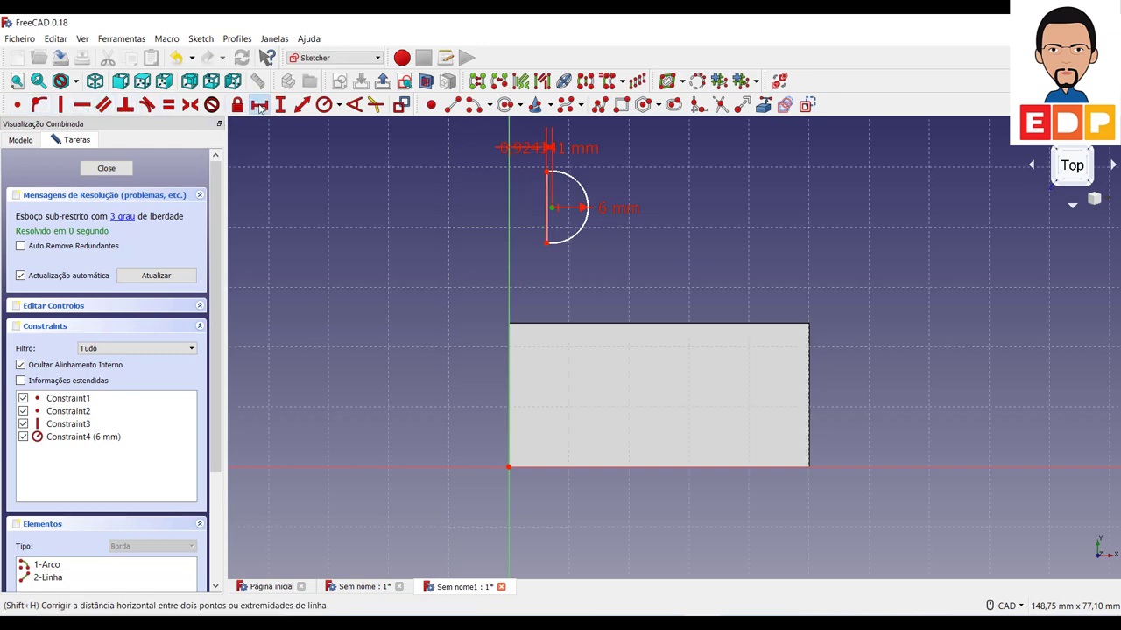
pyautogui.write('0,92')
pyautogui.press('Return')
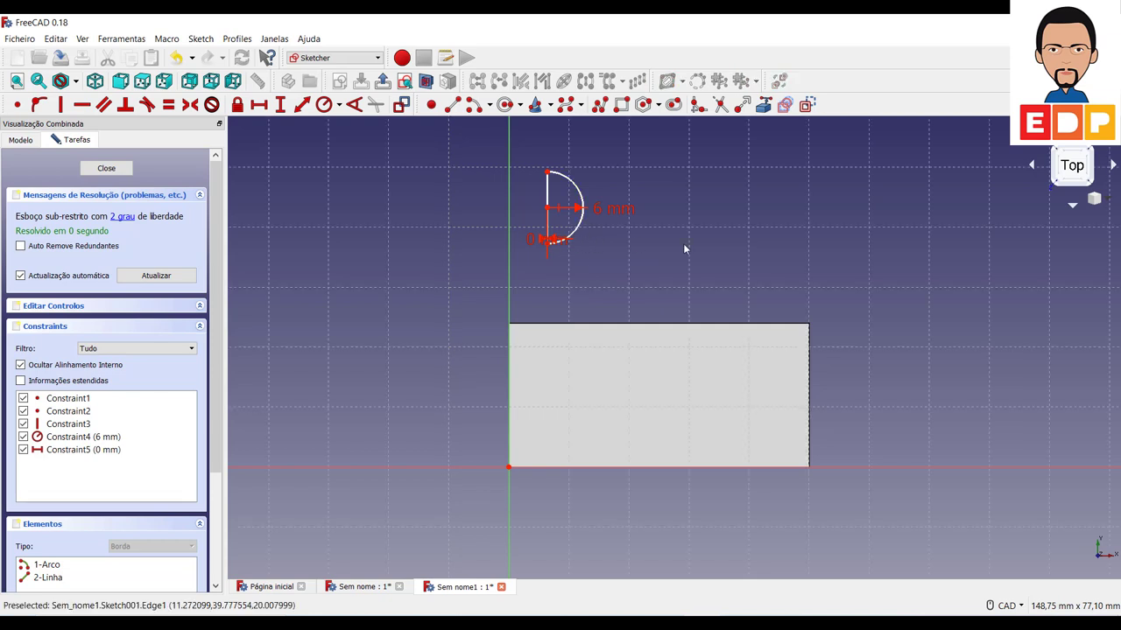
# Move the semicircle closer to the block and constrain the arc's centre onto the vertical axis
pyautogui.moveTo(554, 208); pyautogui.dragTo(572, 252)
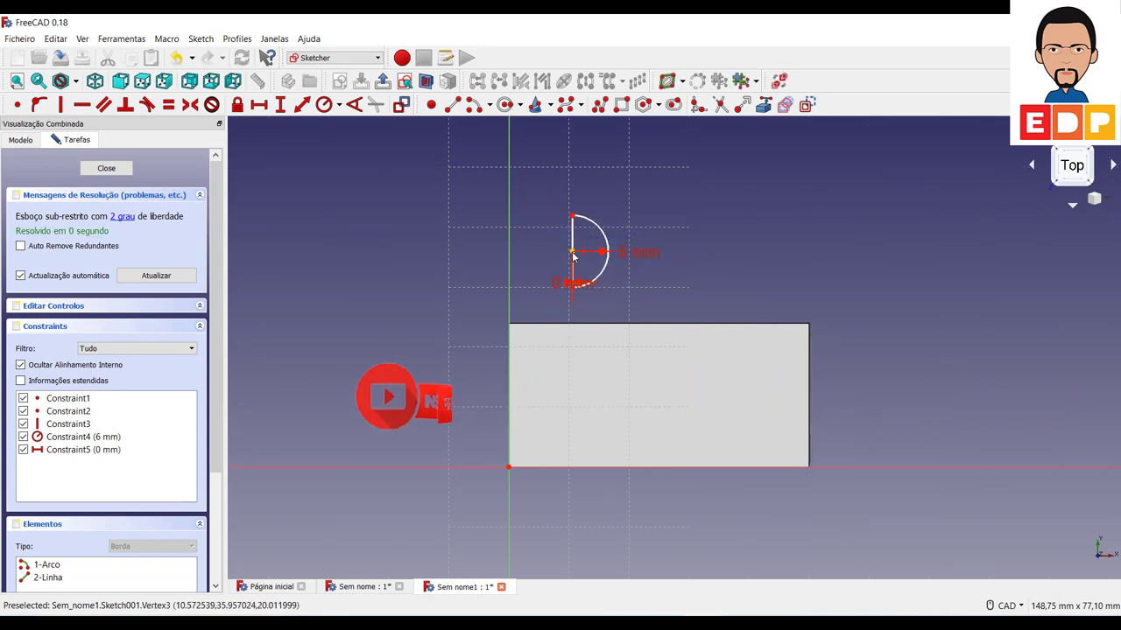
pyautogui.click(510, 269)
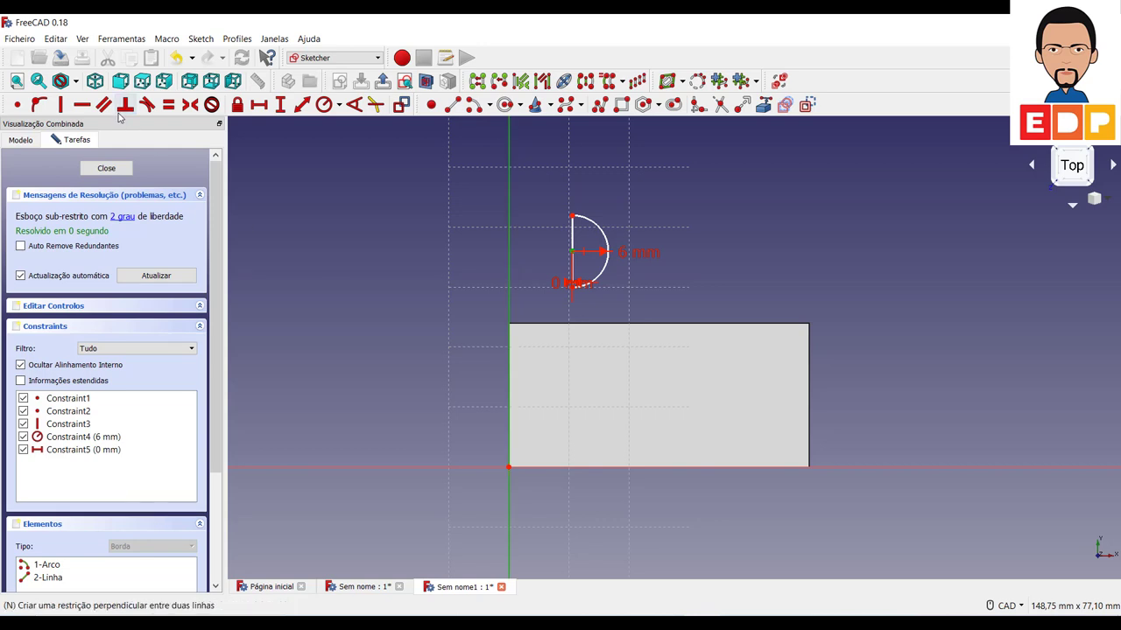
pyautogui.click(39, 109)
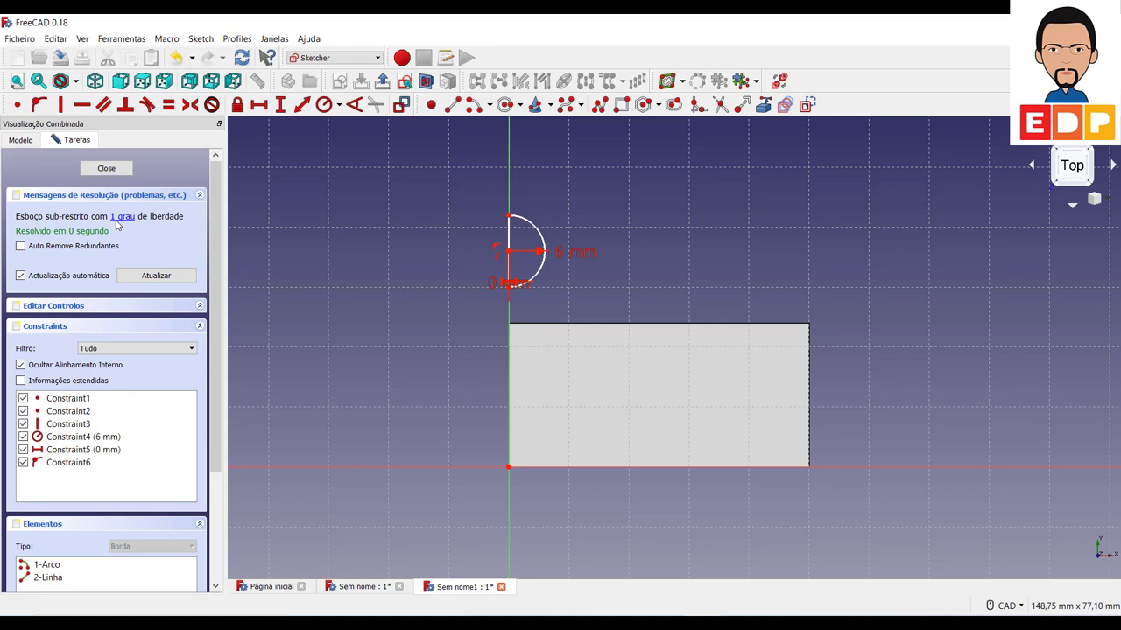
# Constrain the vertical distance between the arc's centre and the origin to 10 mm
pyautogui.moveTo(508, 253); pyautogui.dragTo(511, 298)
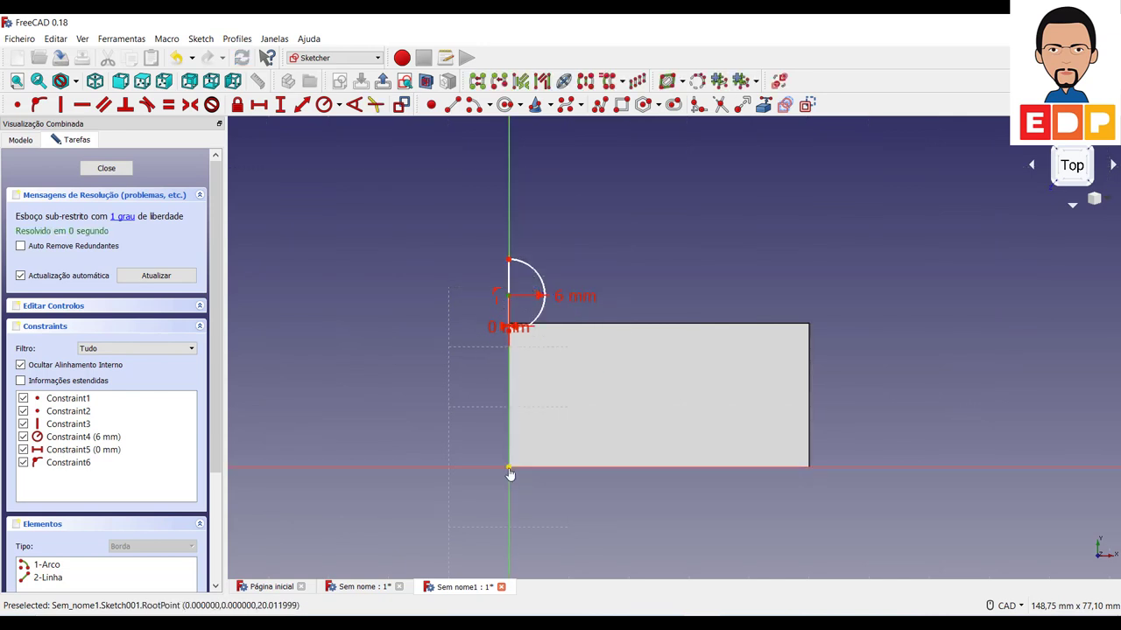
pyautogui.click(509, 468)
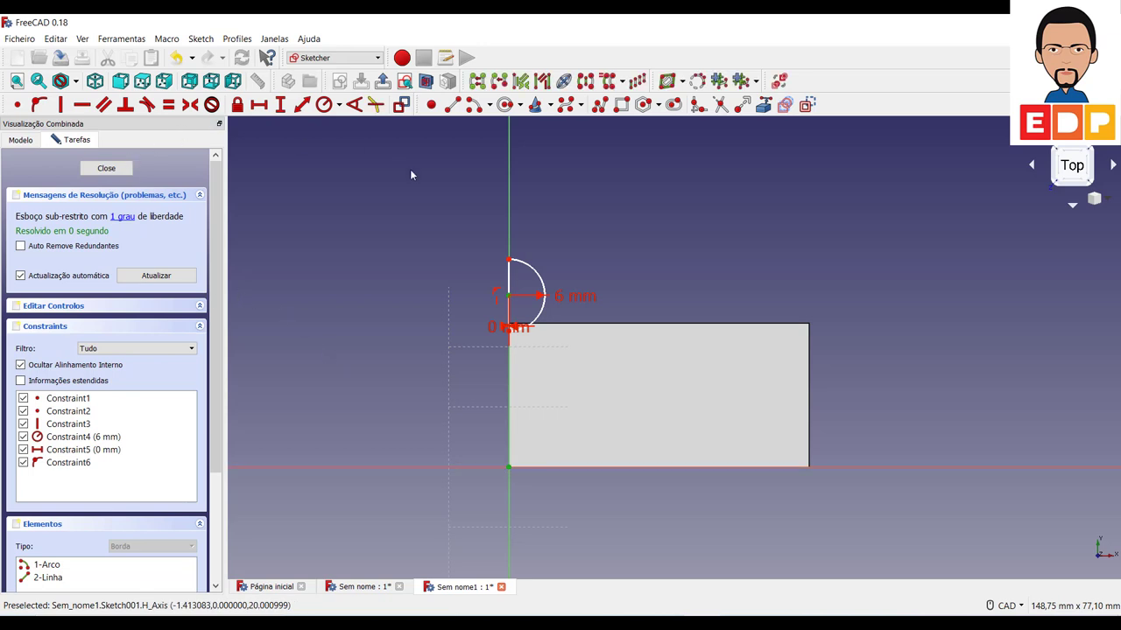
pyautogui.click(281, 104)
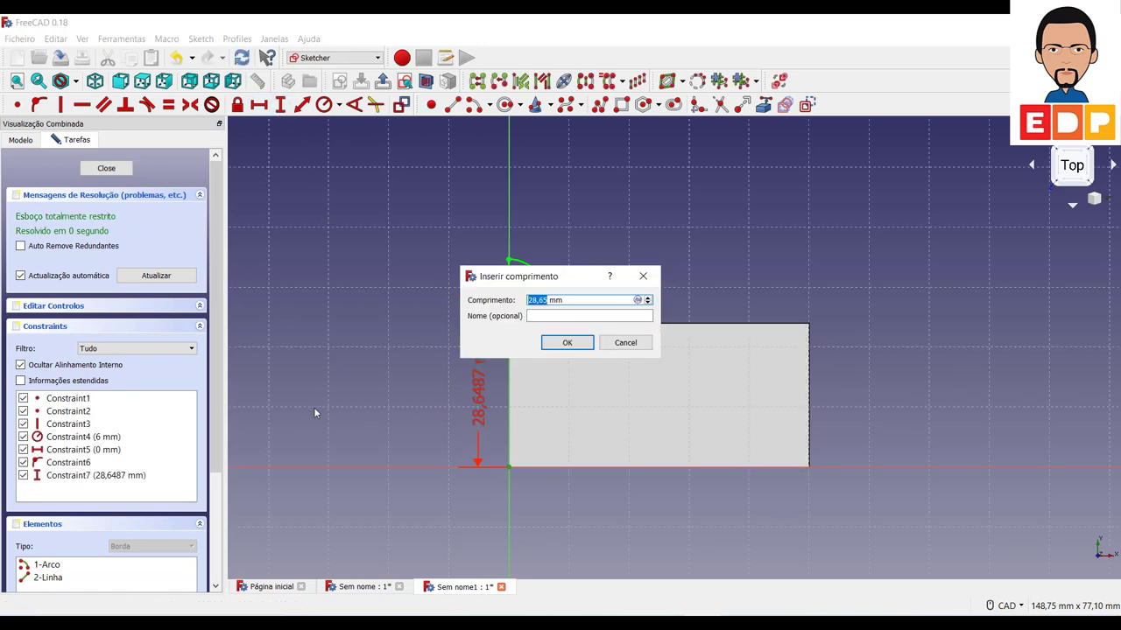
pyautogui.write('10')
pyautogui.press('Return')
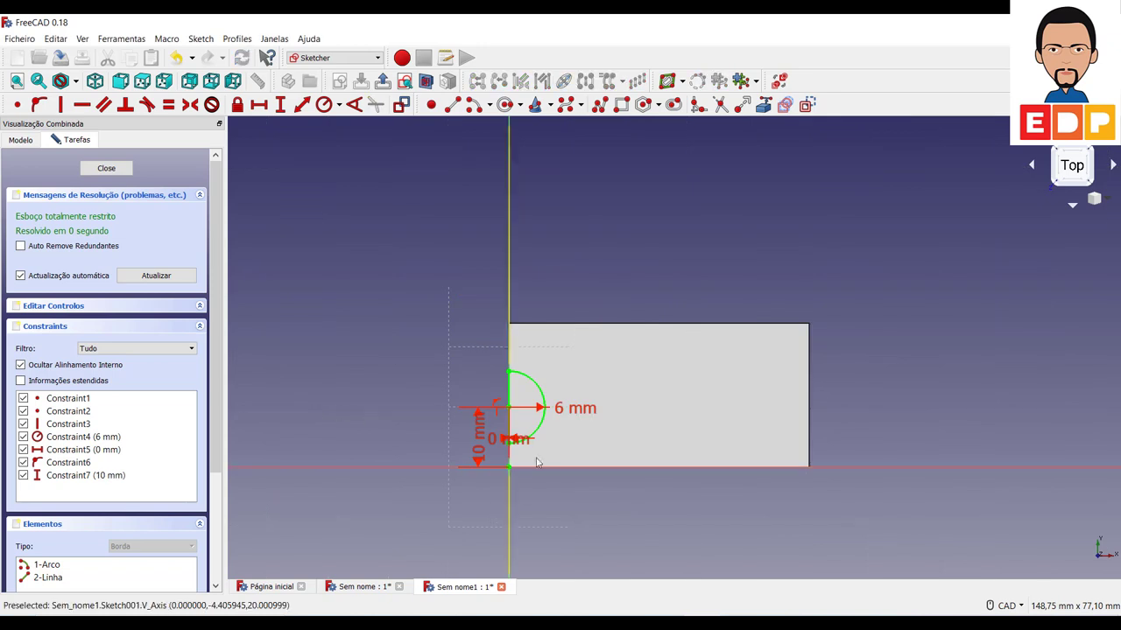
# Reposition the 0 mm and 10 mm dimension labels clear of the semicircle and close the sketch
pyautogui.click(550, 413)
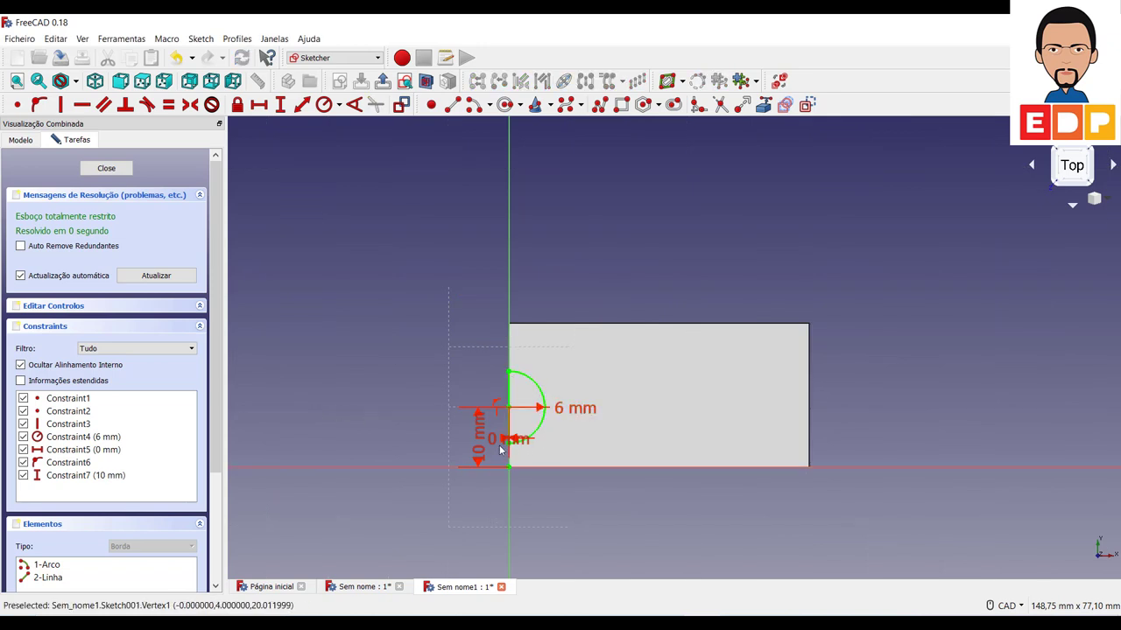
pyautogui.moveTo(501, 445); pyautogui.dragTo(506, 531)
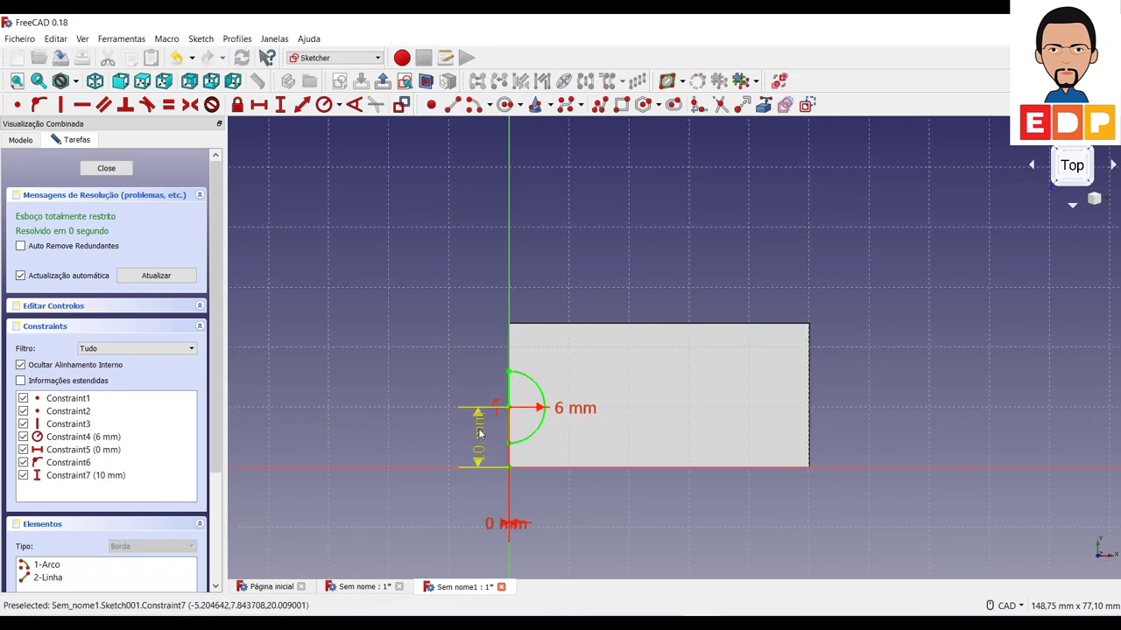
pyautogui.moveTo(476, 448); pyautogui.dragTo(426, 513)
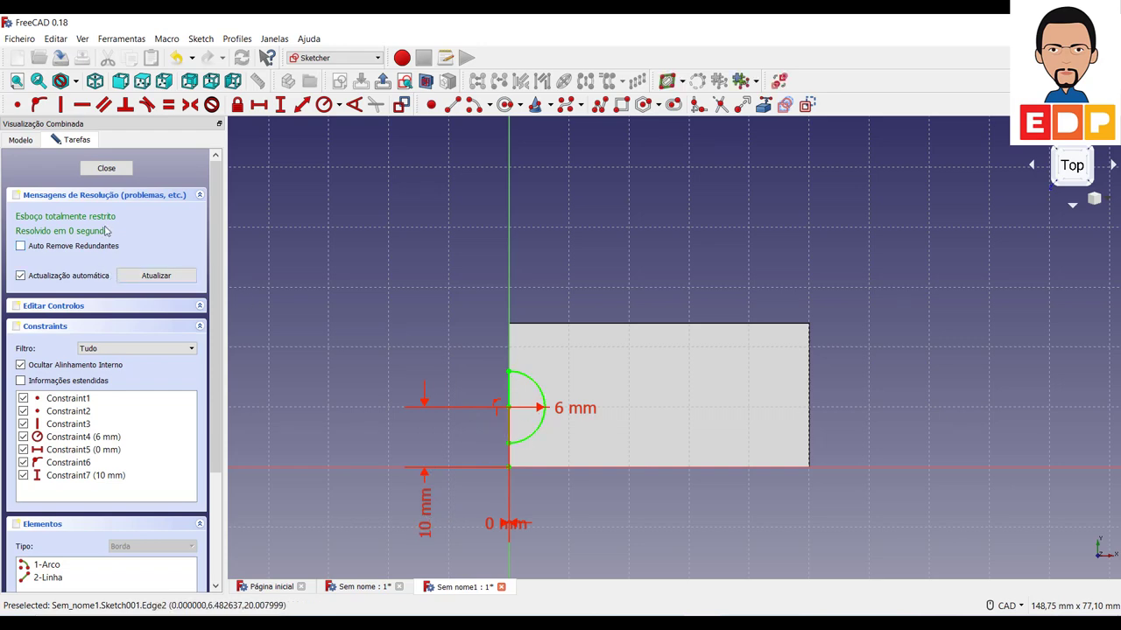
pyautogui.click(106, 168)
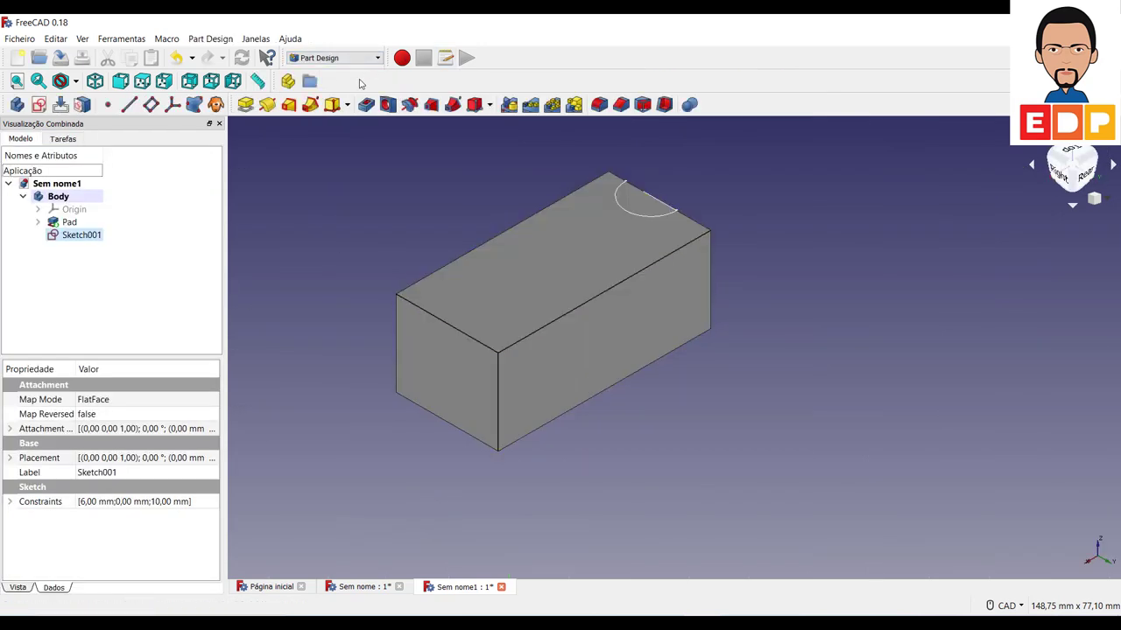
# Pocket the semicircle sketch through the whole block with type Através de todos
pyautogui.click(366, 105)
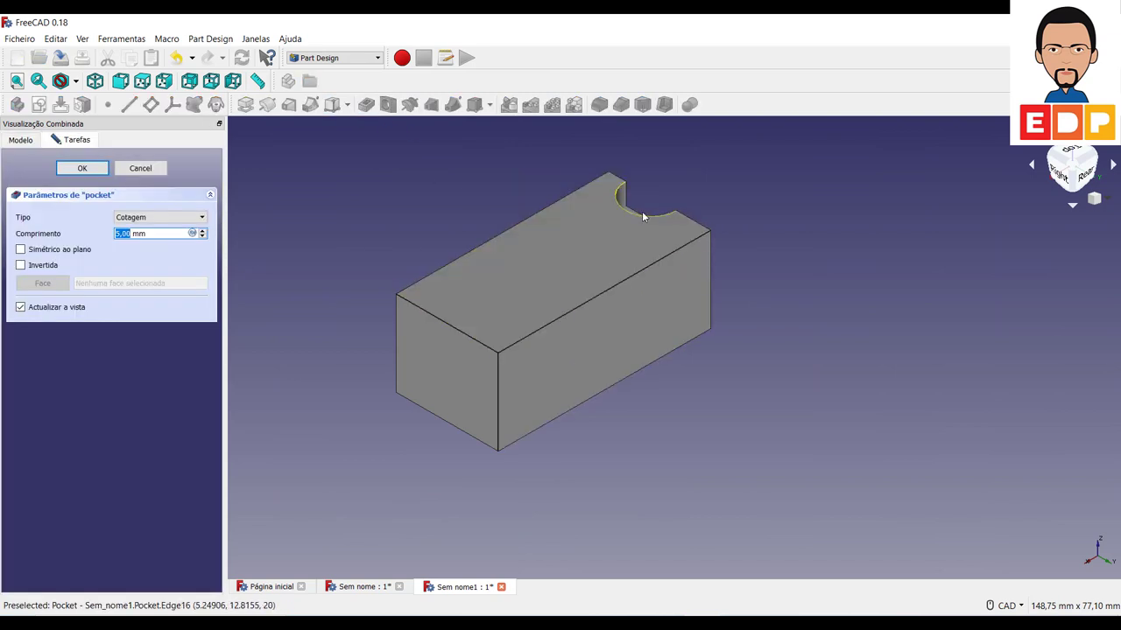
pyautogui.click(163, 218)
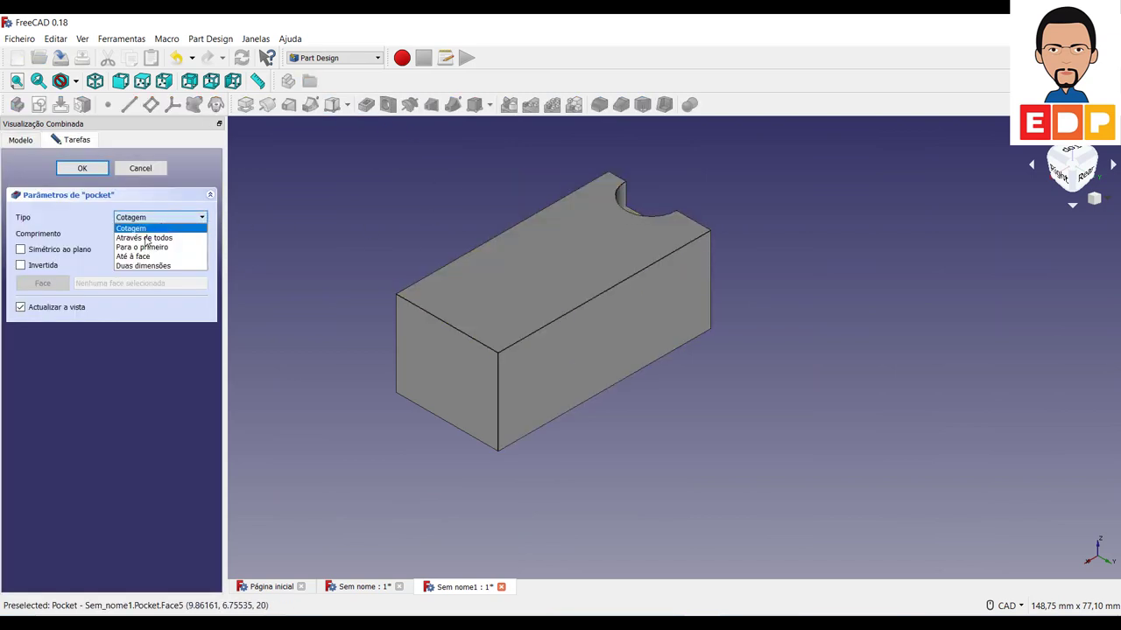
pyautogui.click(145, 237)
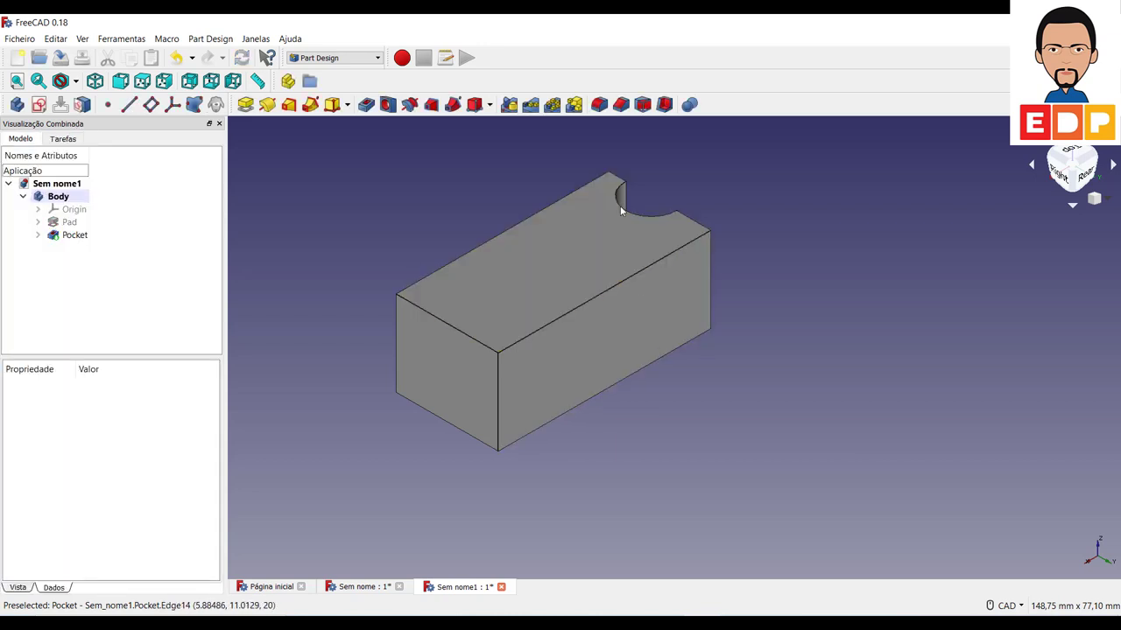
# Examine the sketch nested under the Pocket in the model tree and review the Pocket's parameters
pyautogui.click(37, 235)
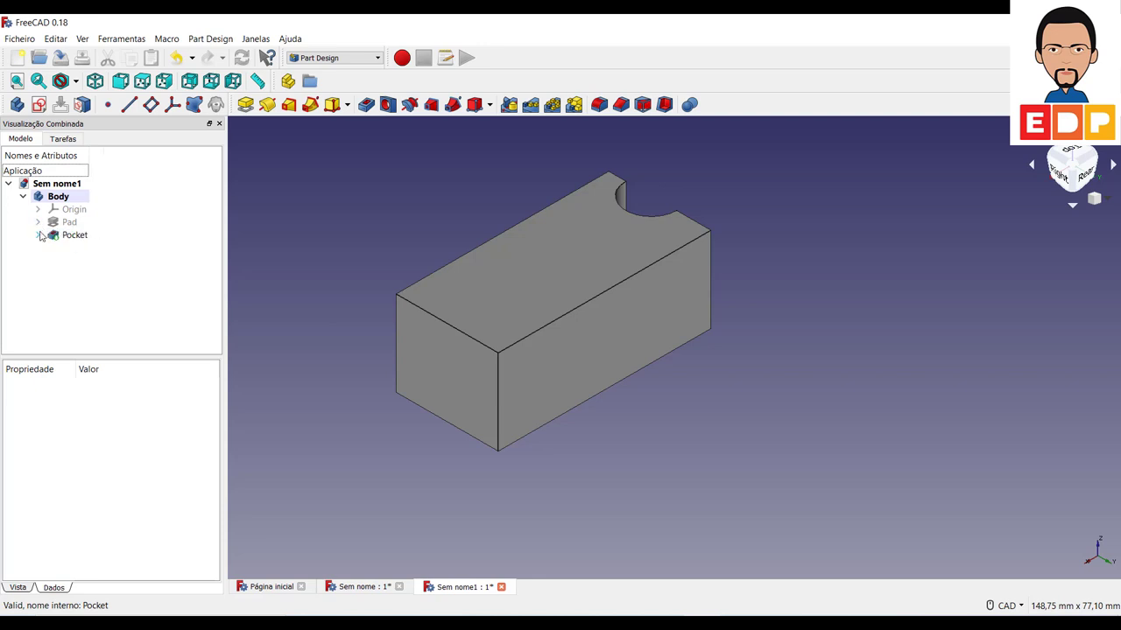
pyautogui.click(39, 235)
pyautogui.doubleClick(41, 236)
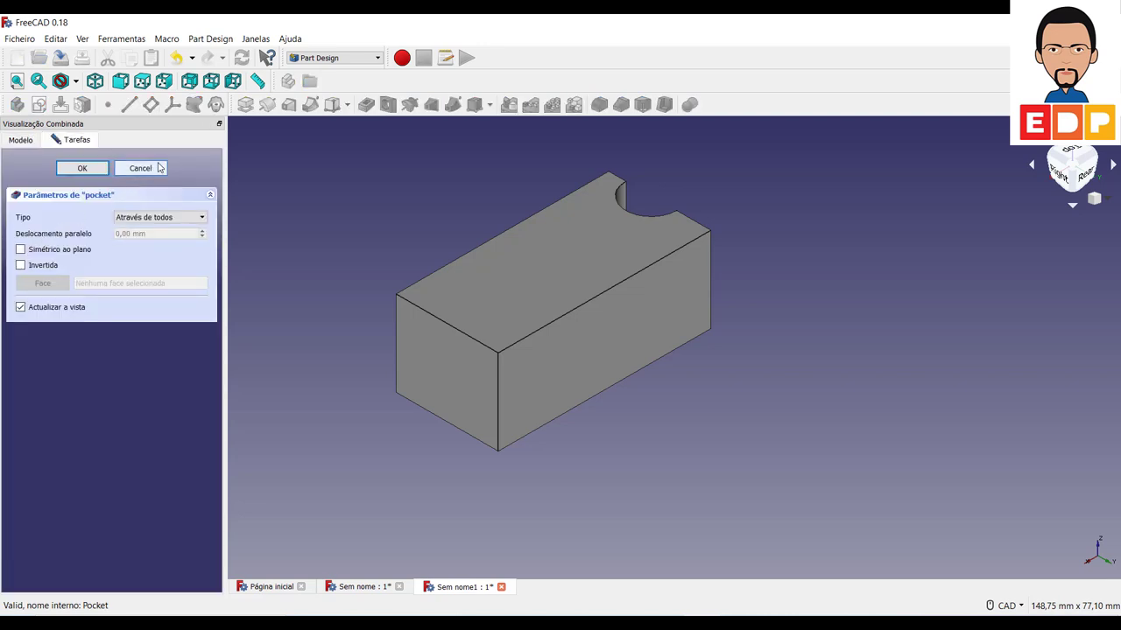
pyautogui.click(158, 167)
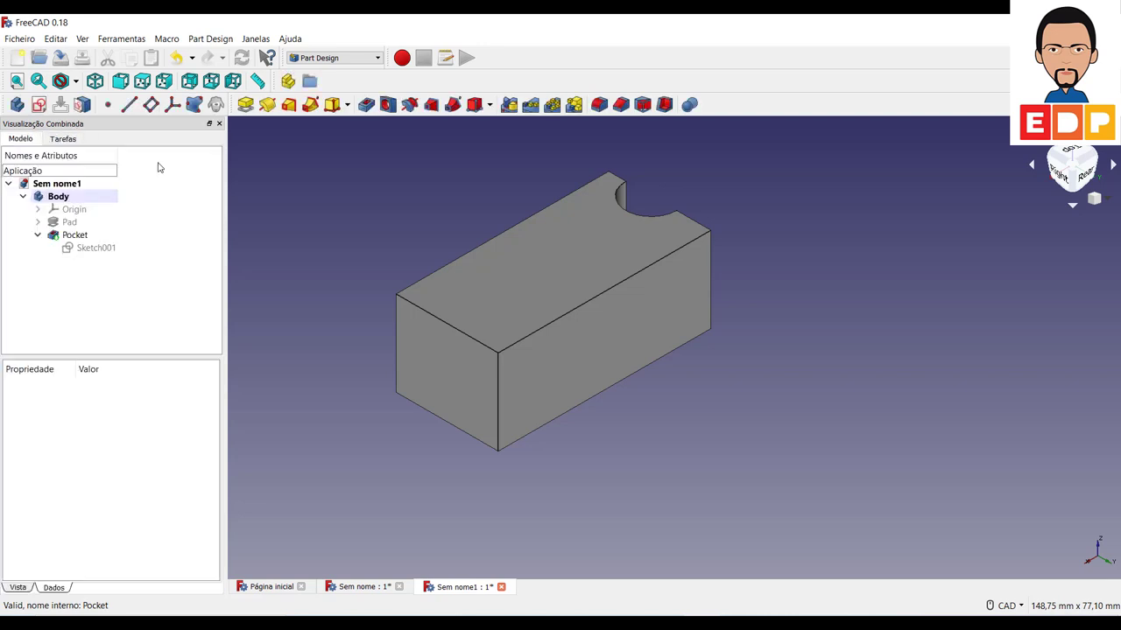
pyautogui.click(38, 236)
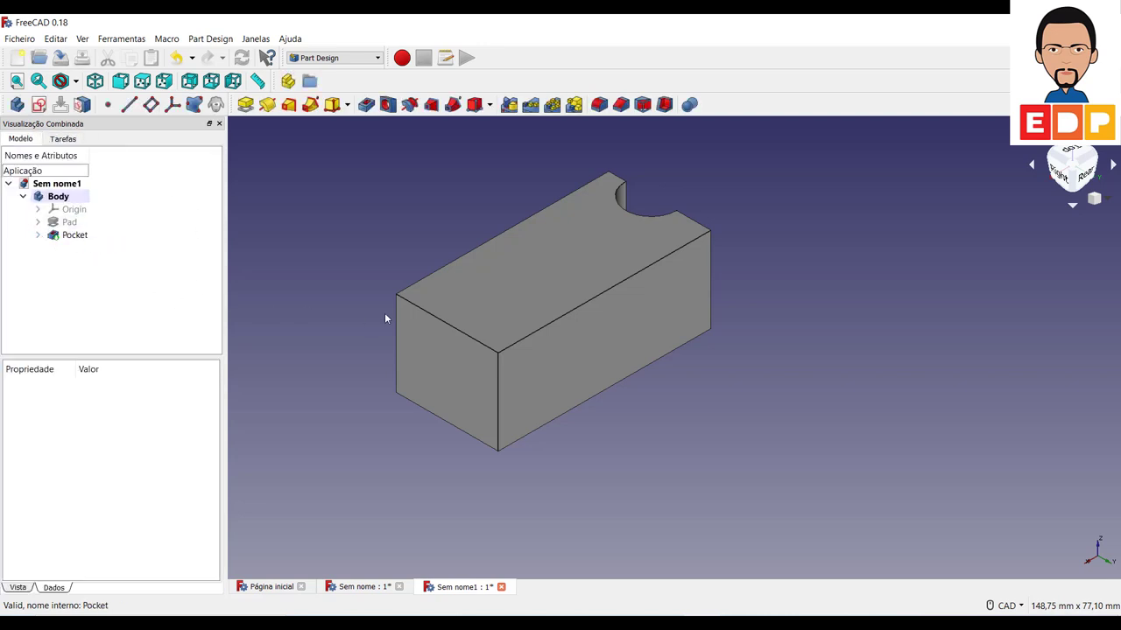
# On the block's top face, sketch a downward-bulging semicircle of about 9.4 mm radius above the block, closed by a horizontal line
pyautogui.click(572, 289)
pyautogui.click(39, 104)
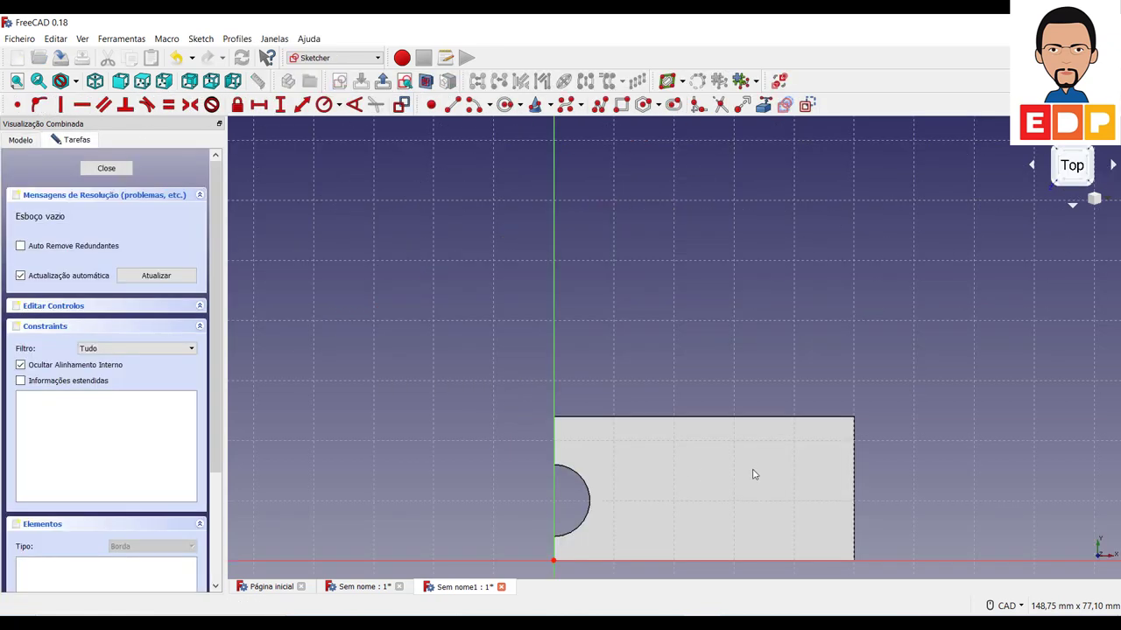
pyautogui.click(473, 104)
pyautogui.click(655, 329)
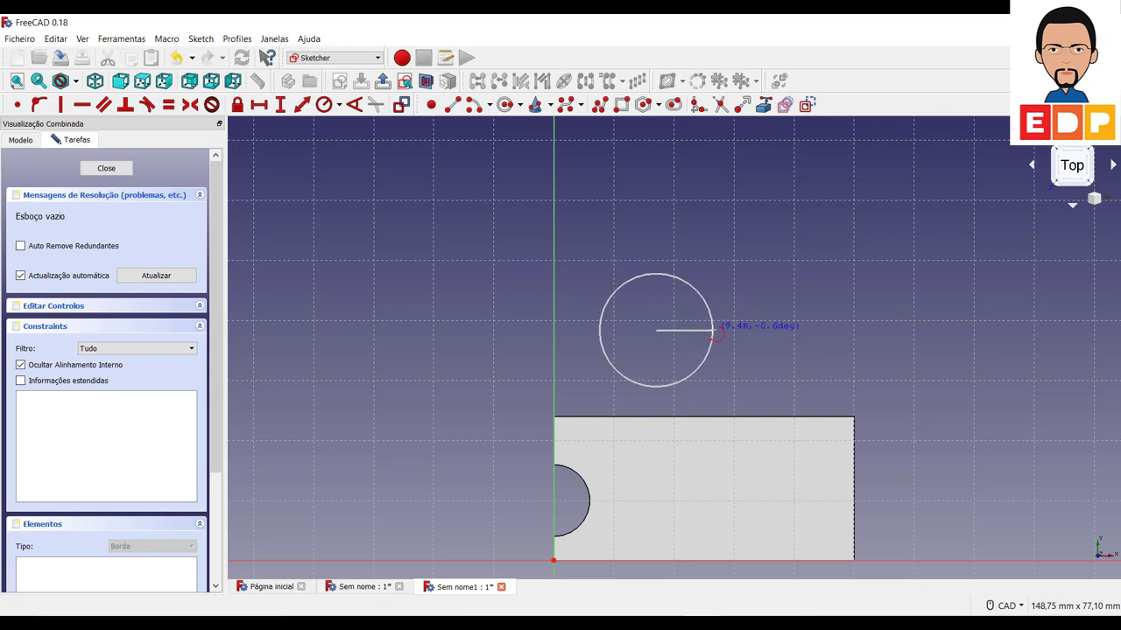
pyautogui.click(712, 331)
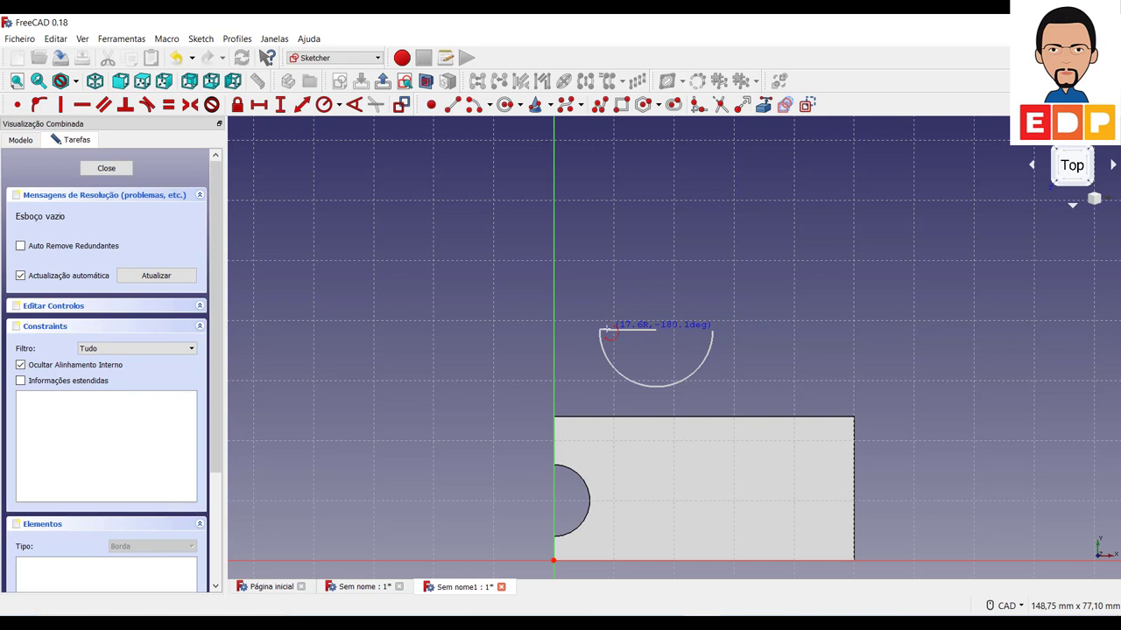
pyautogui.click(610, 335)
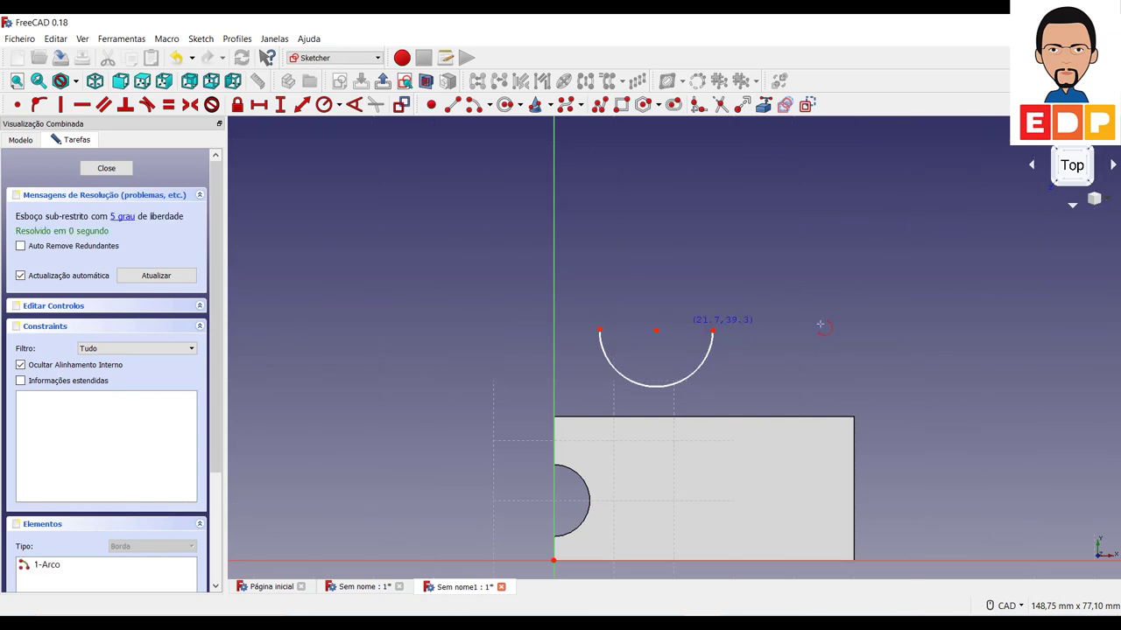
pyautogui.click(452, 104)
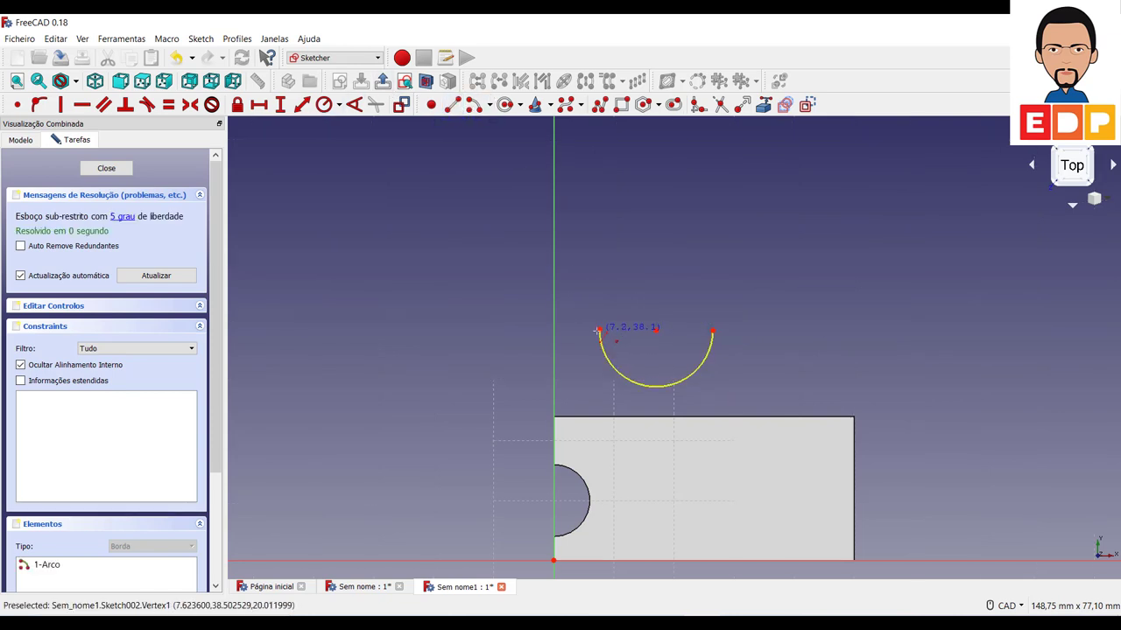
pyautogui.click(600, 330)
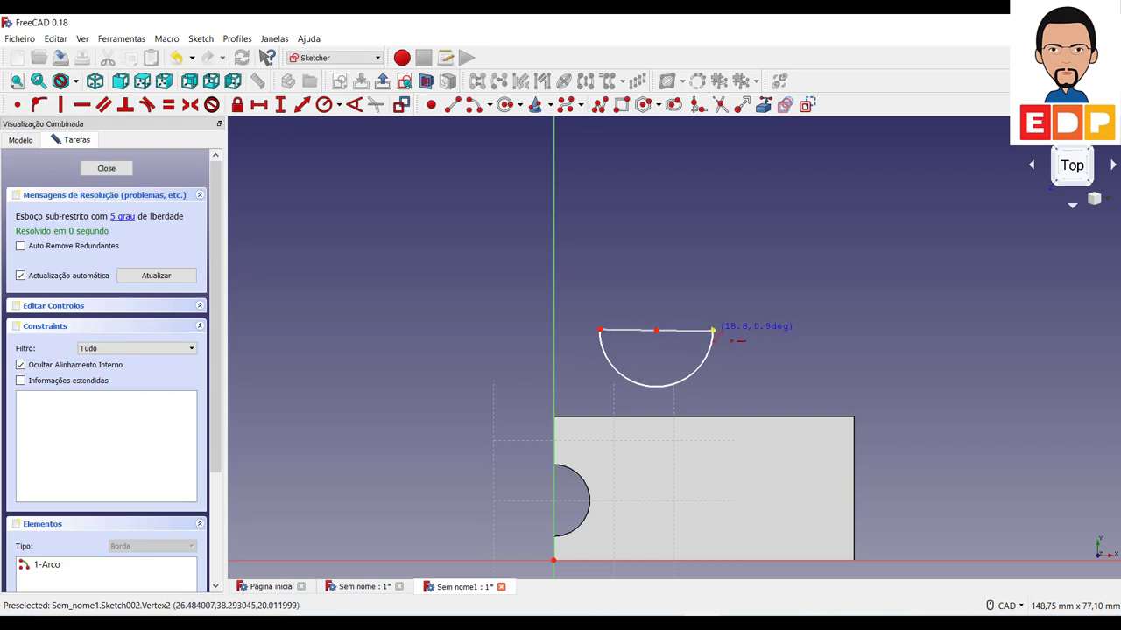
pyautogui.click(712, 330)
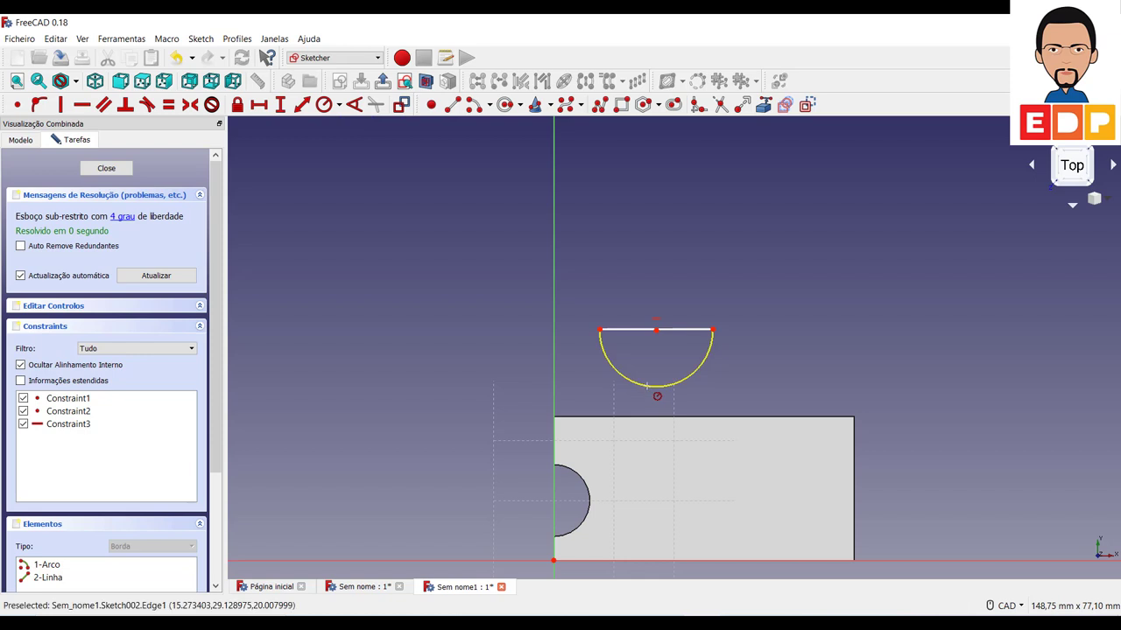
# Constrain the new arc's radius to 13 mm
pyautogui.click(652, 386)
pyautogui.write('13')
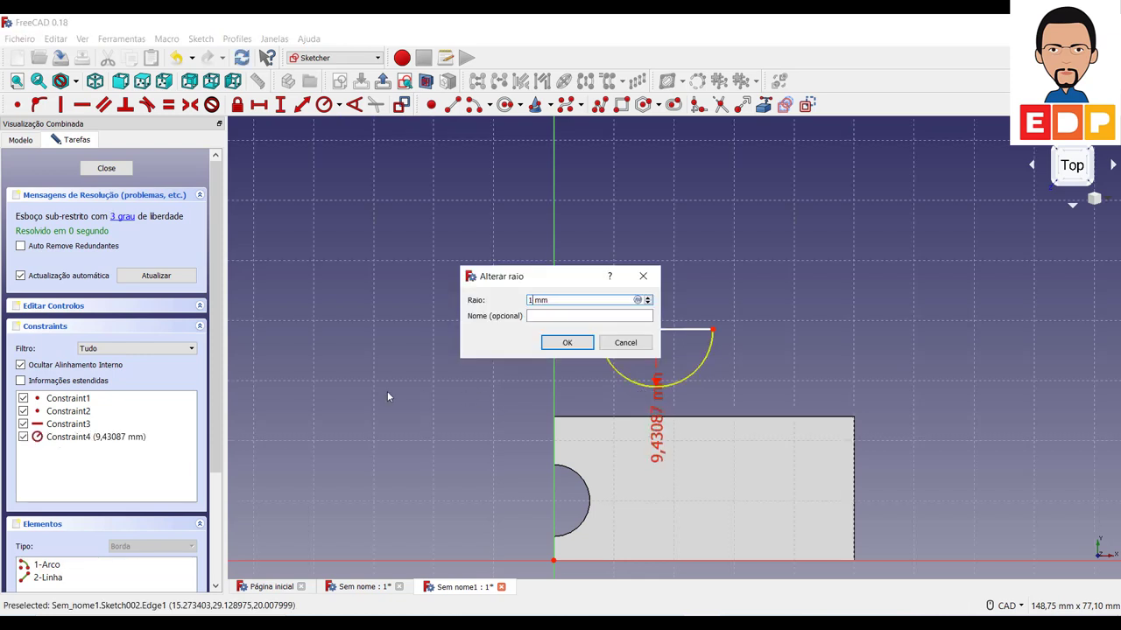
pyautogui.press('Return')
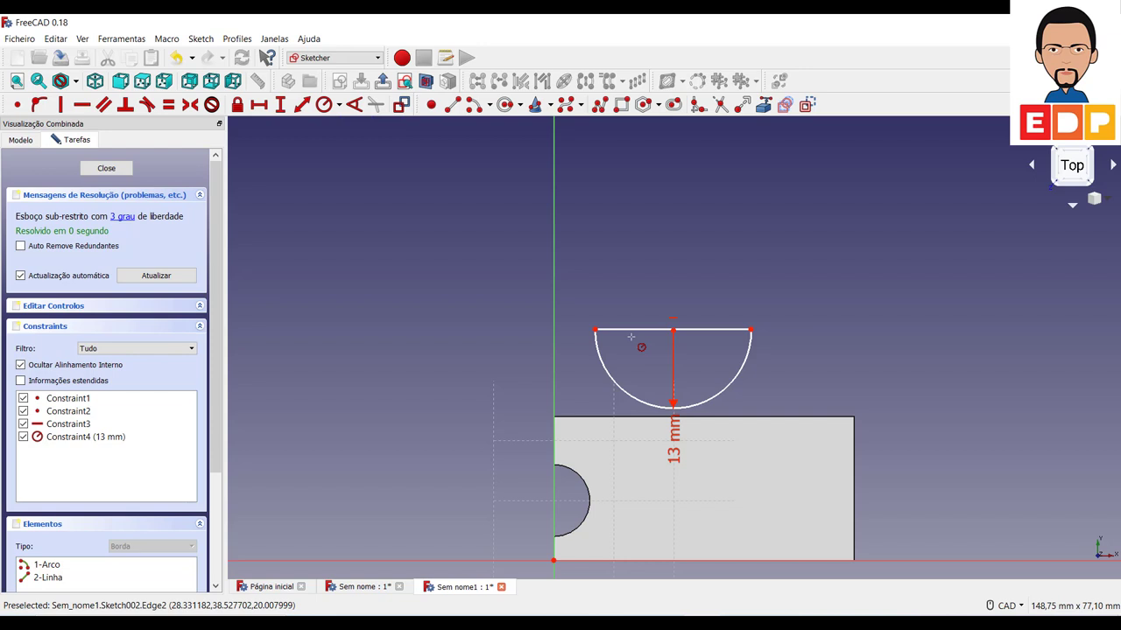
pyautogui.rightClick(665, 350)
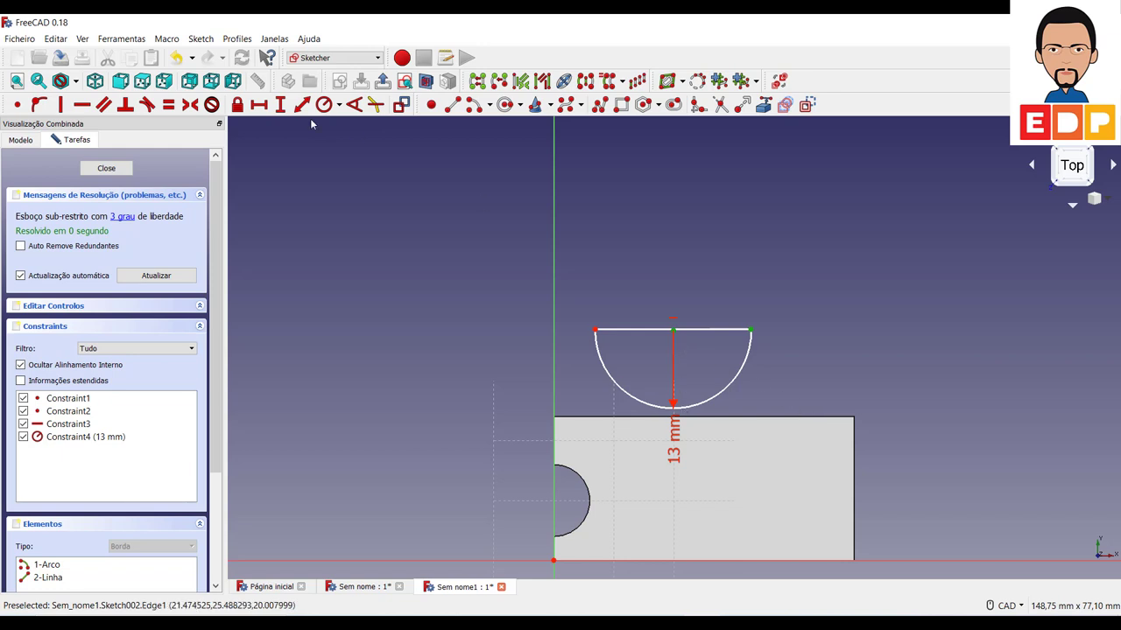
# Set the vertical distance between the large arc's centre and its right endpoint to 0 mm
pyautogui.click(281, 105)
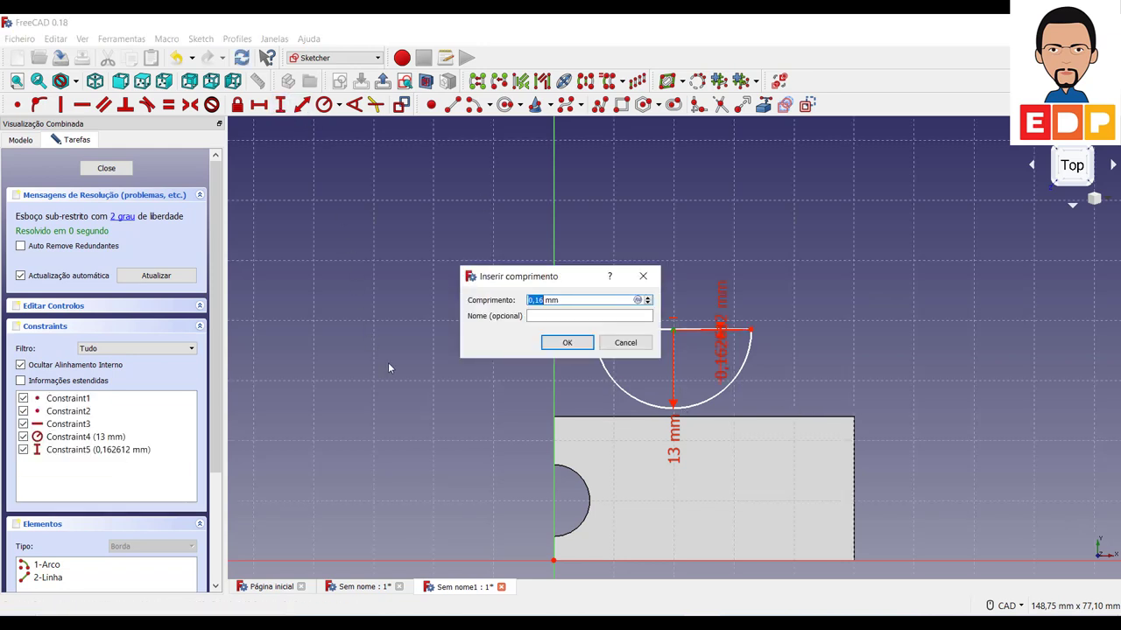
pyautogui.write('0')
pyautogui.press('Return')
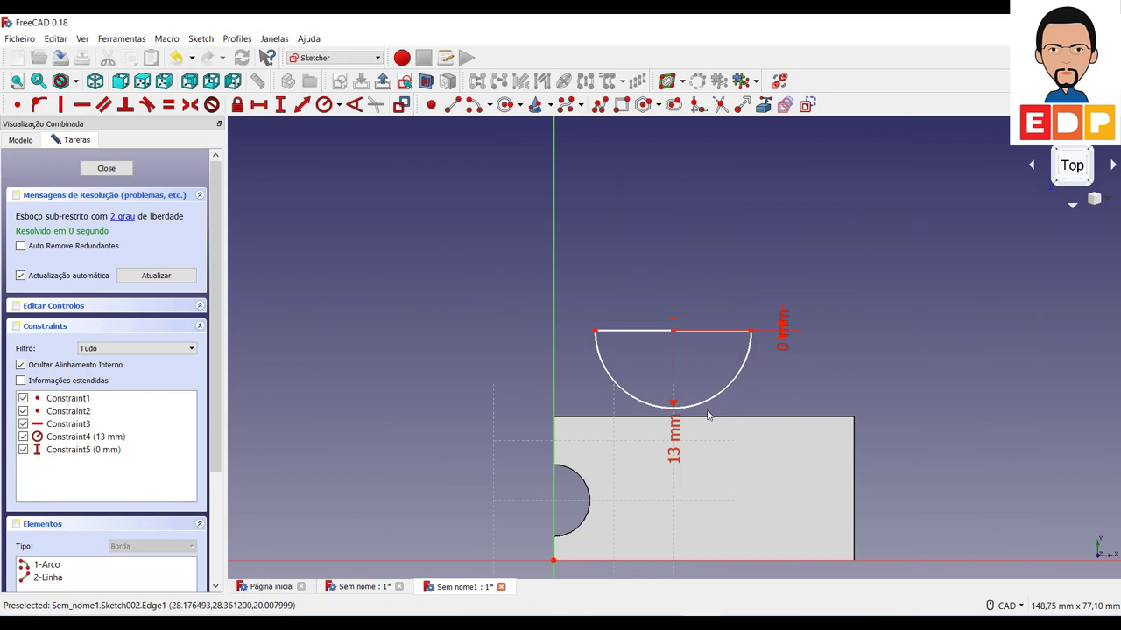
# Move the semicircle down towards the block and constrain its centre 24 mm vertically from the sketch origin
pyautogui.moveTo(710, 416); pyautogui.dragTo(674, 423)
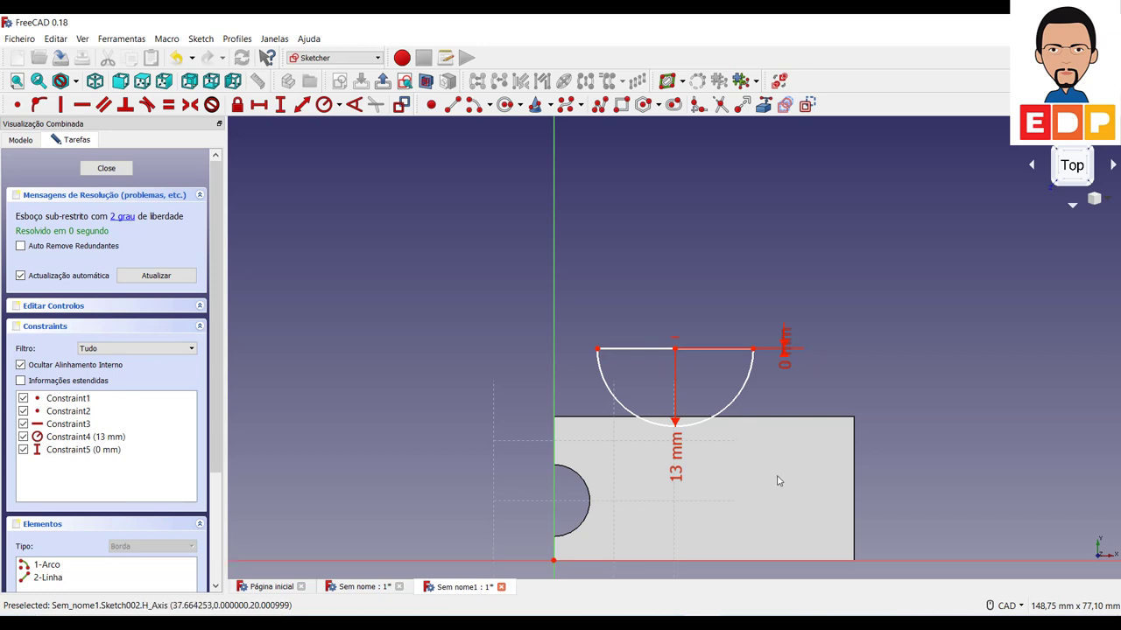
pyautogui.click(675, 350)
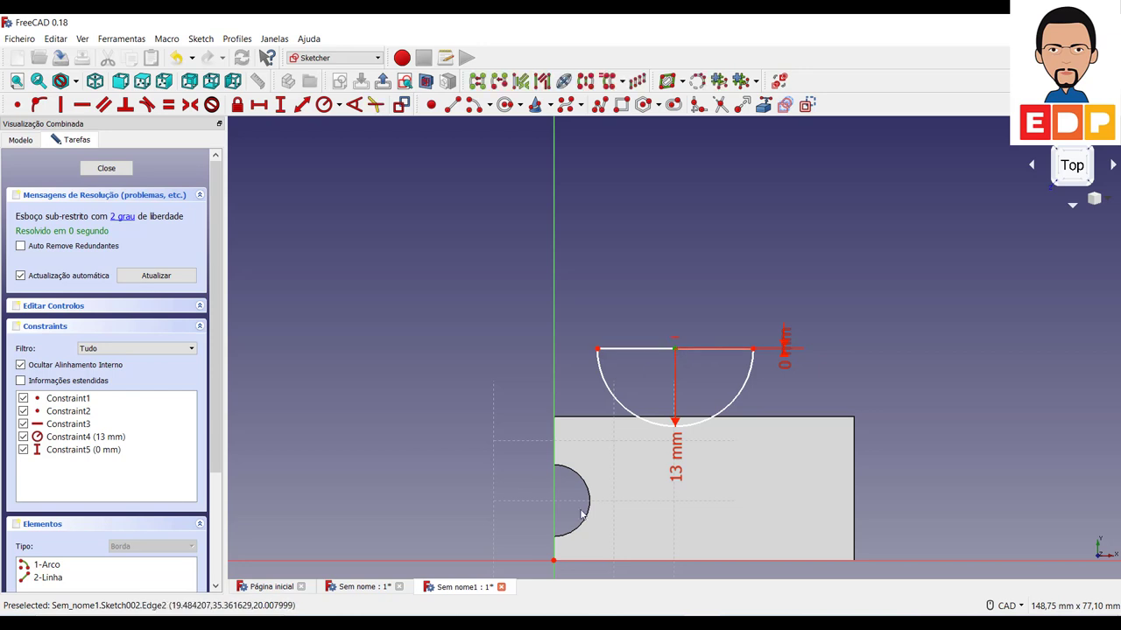
pyautogui.click(553, 560)
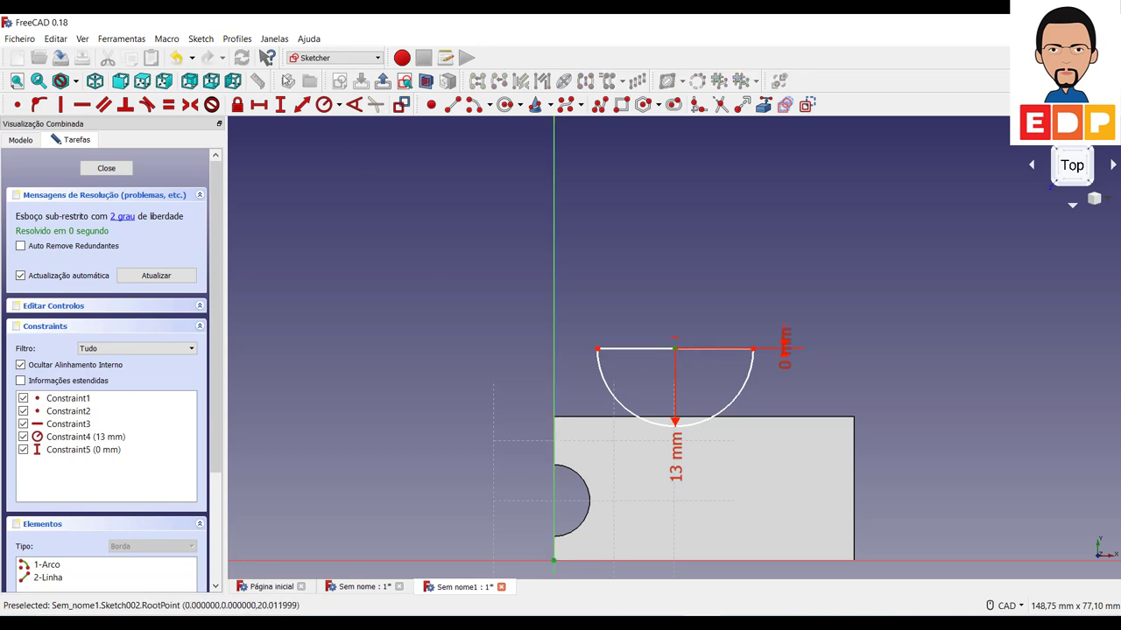
pyautogui.click(280, 105)
pyautogui.write('24')
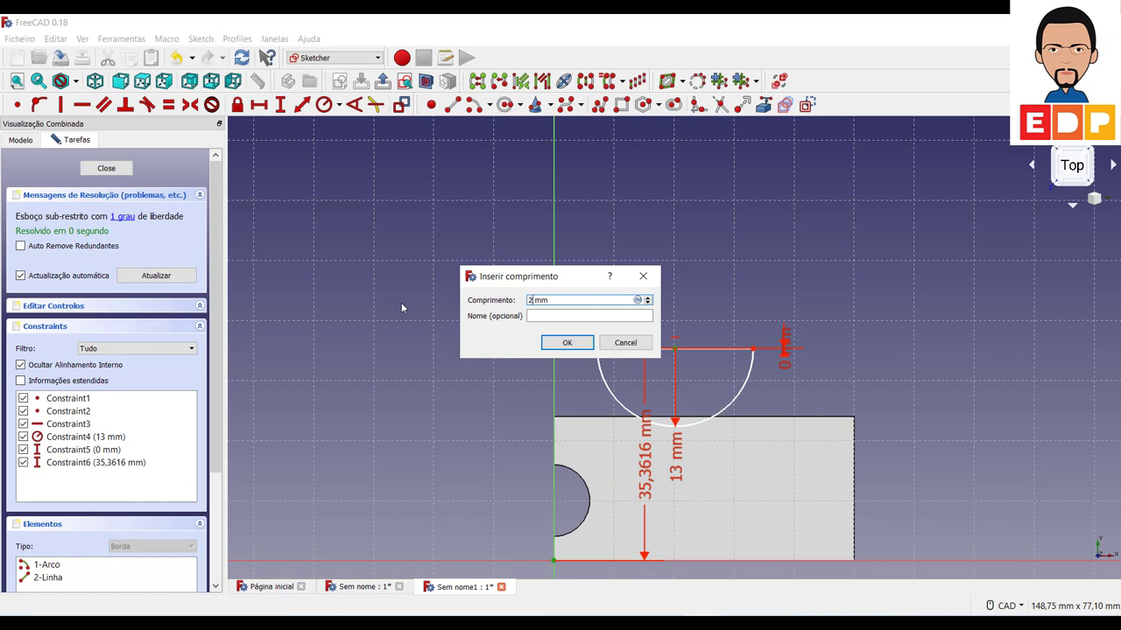
pyautogui.press('Return')
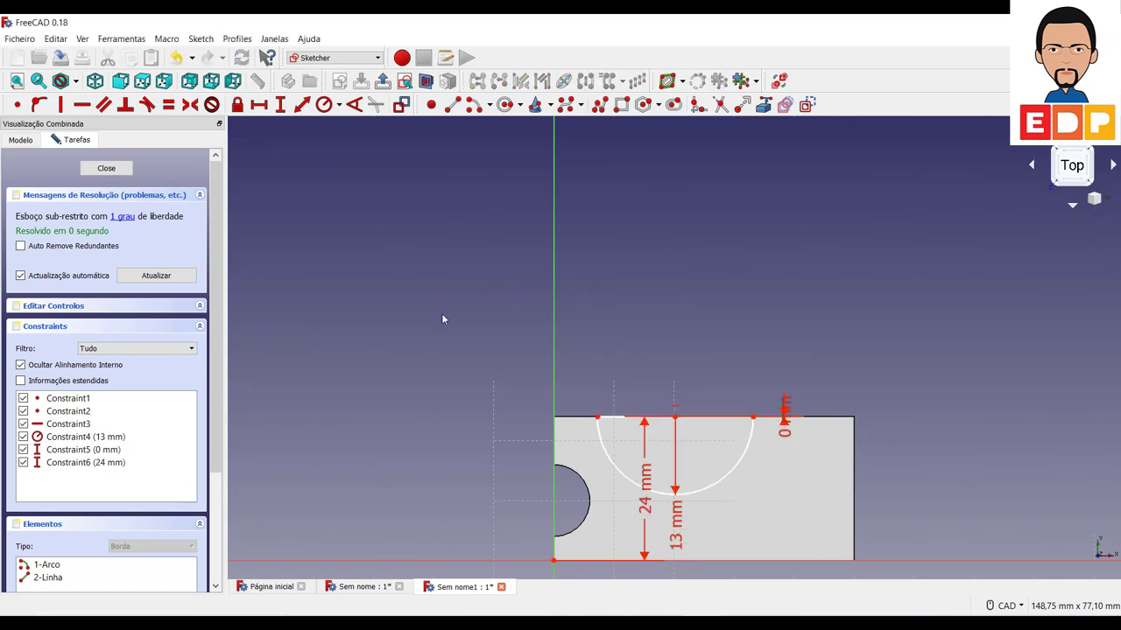
# Constrain the arc's centre 20 mm horizontally from the sketch origin and close the sketch
pyautogui.click(675, 421)
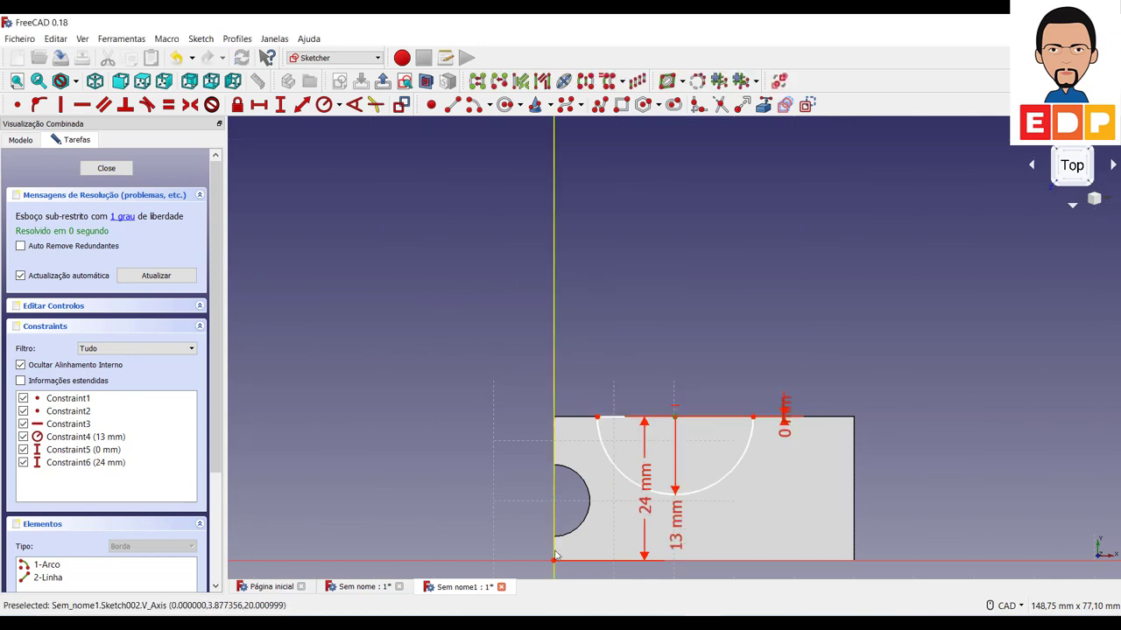
pyautogui.click(259, 104)
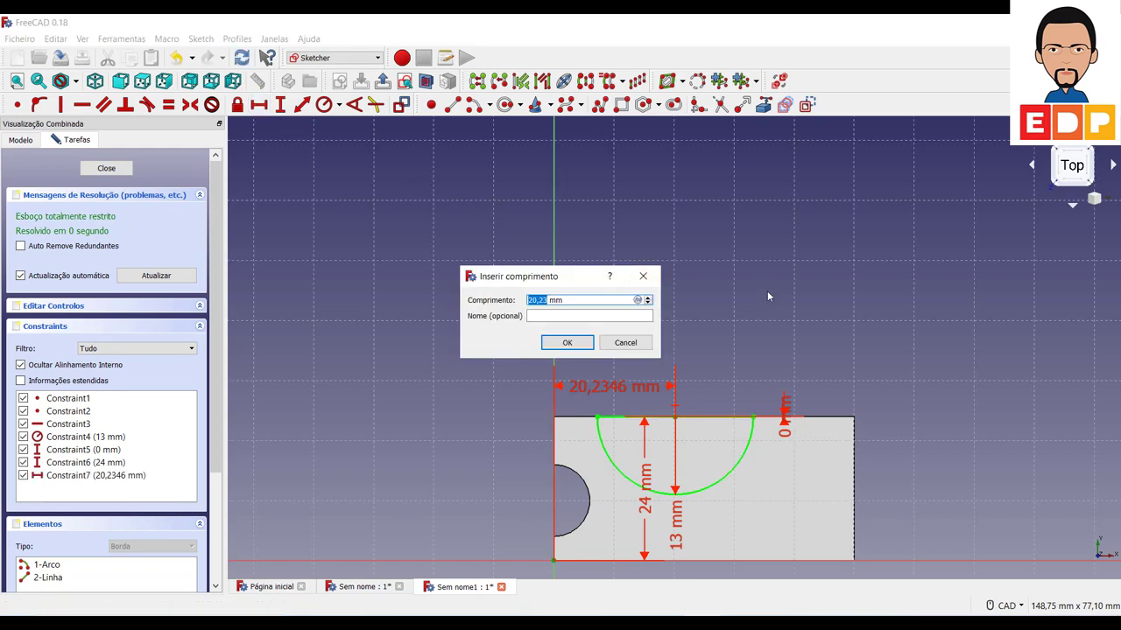
pyautogui.write('20')
pyautogui.press('Return')
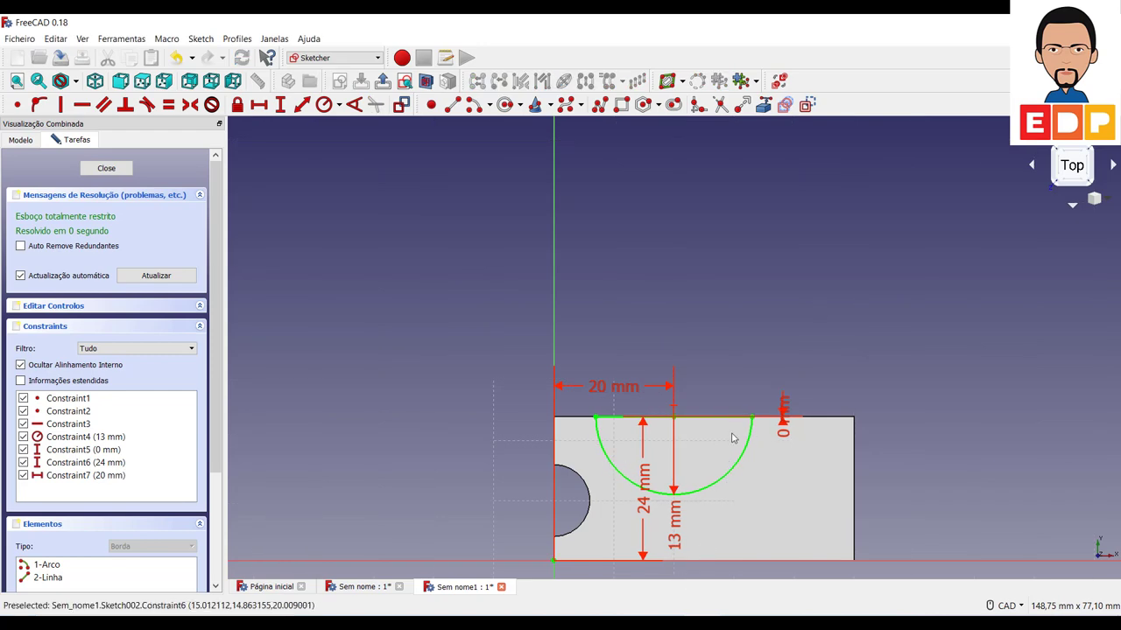
pyautogui.click(123, 169)
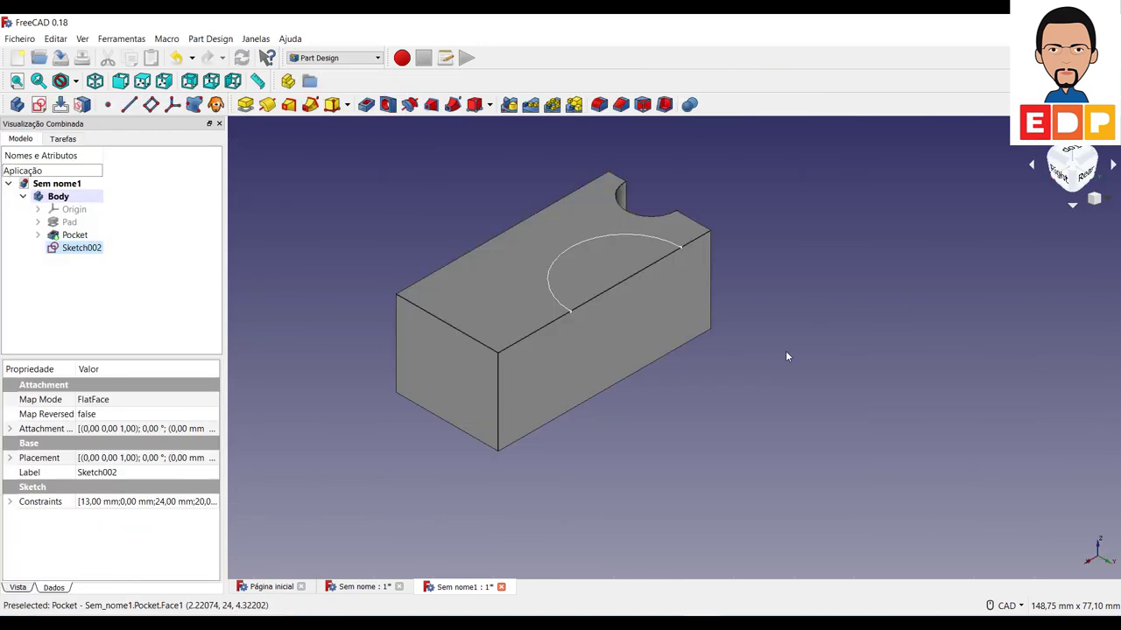
# Pocket the 13 mm radius semicircle sketch through the whole block with type Através de todos
pyautogui.click(366, 105)
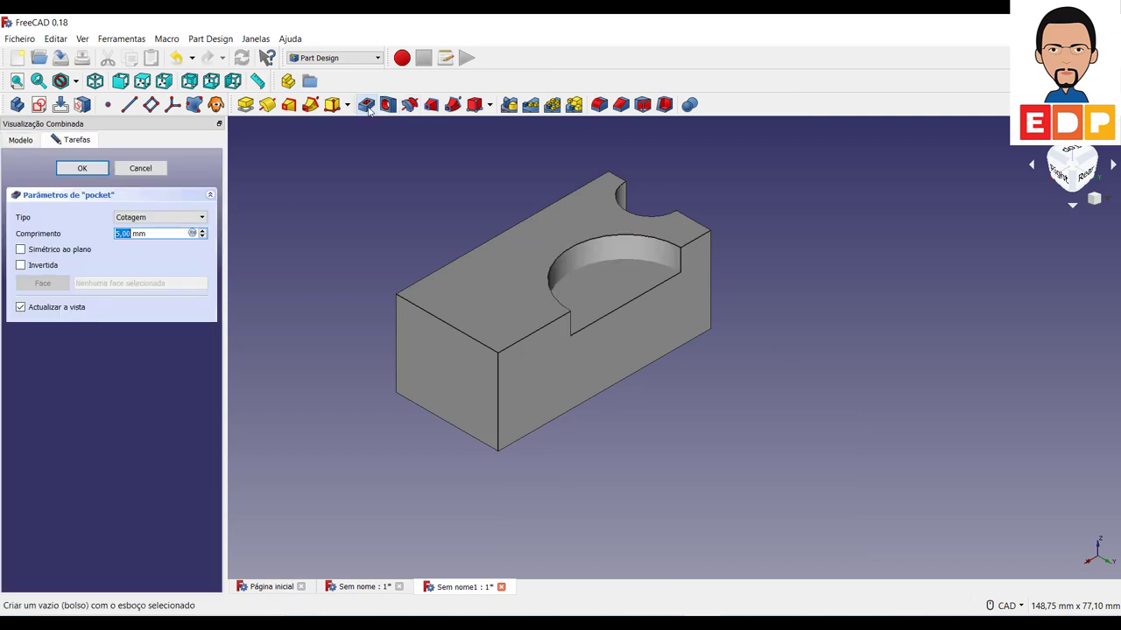
pyautogui.click(154, 218)
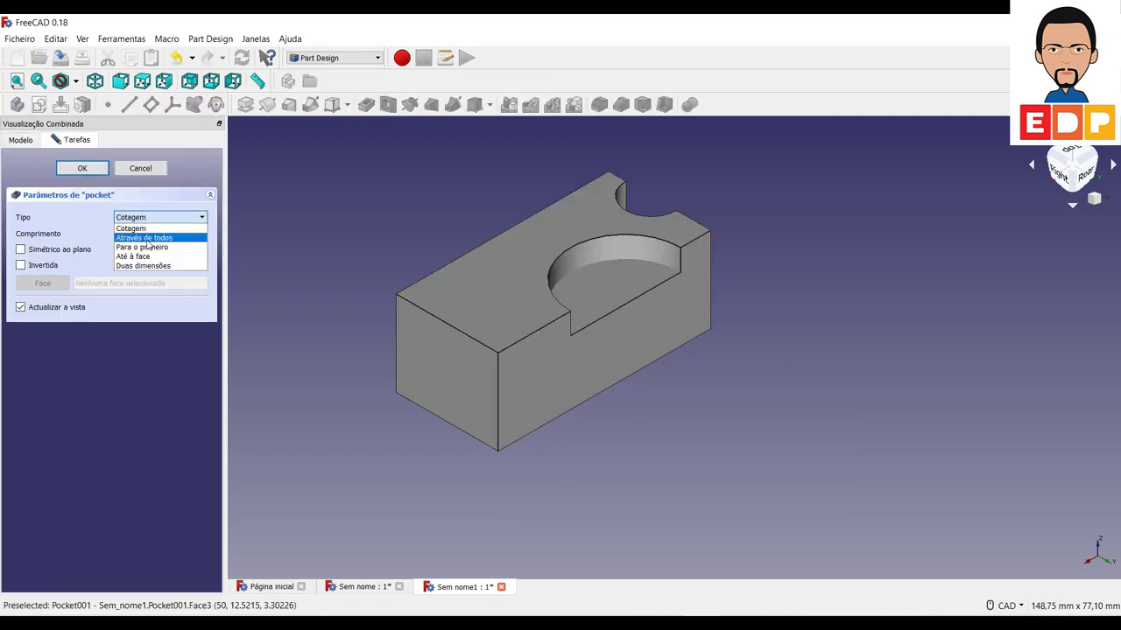
pyautogui.click(145, 239)
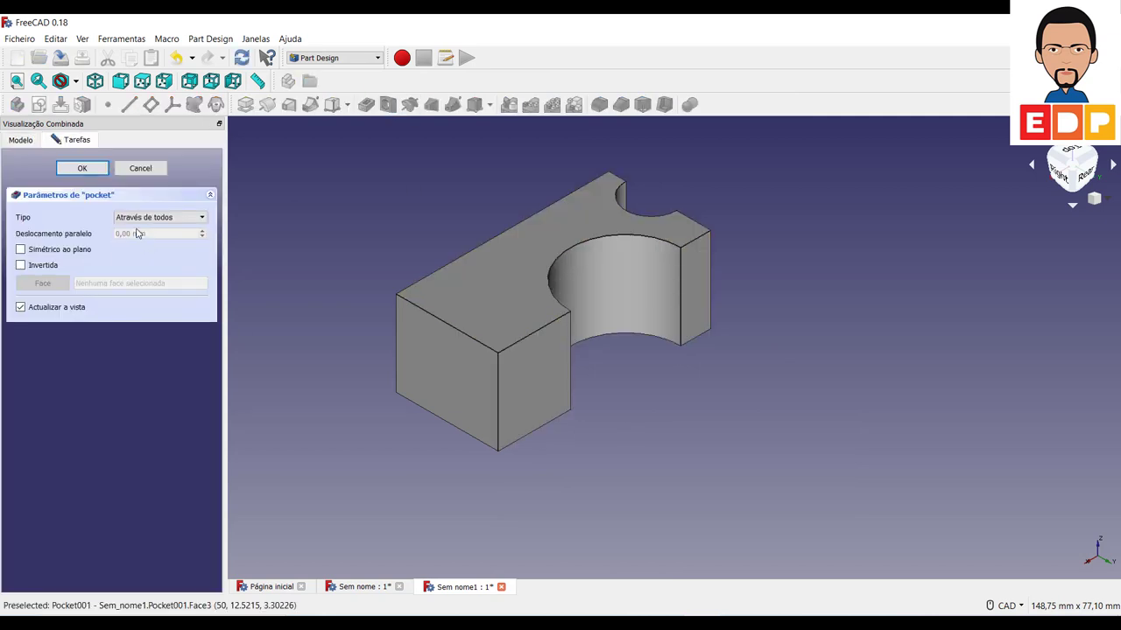
pyautogui.click(79, 167)
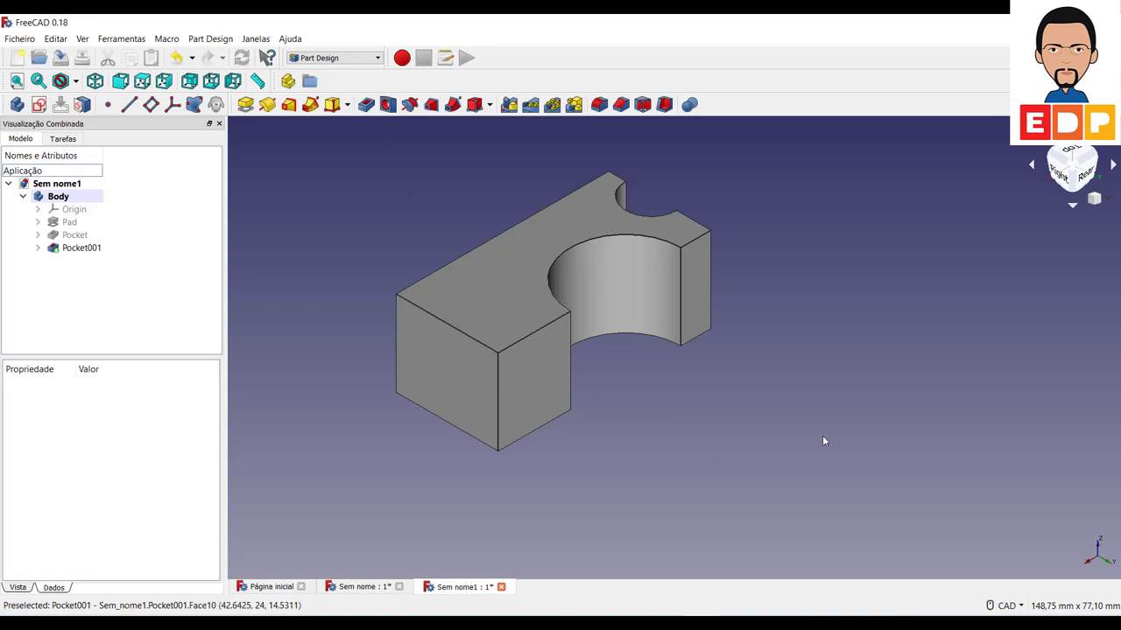